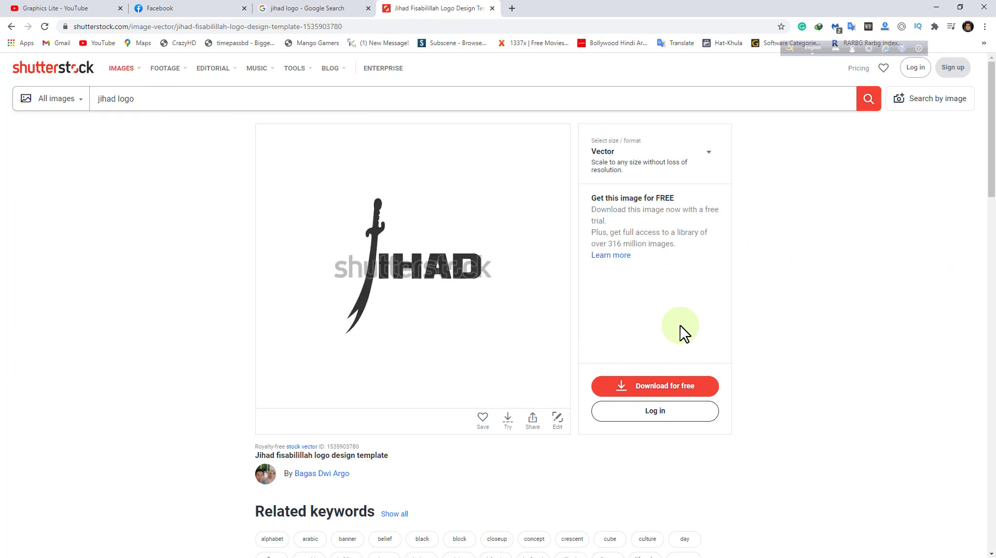
Copy the JIHAD logo image from the web page and paste it into the open Illustrator document
{"action": "right_click", "coordinate": [412, 239]}
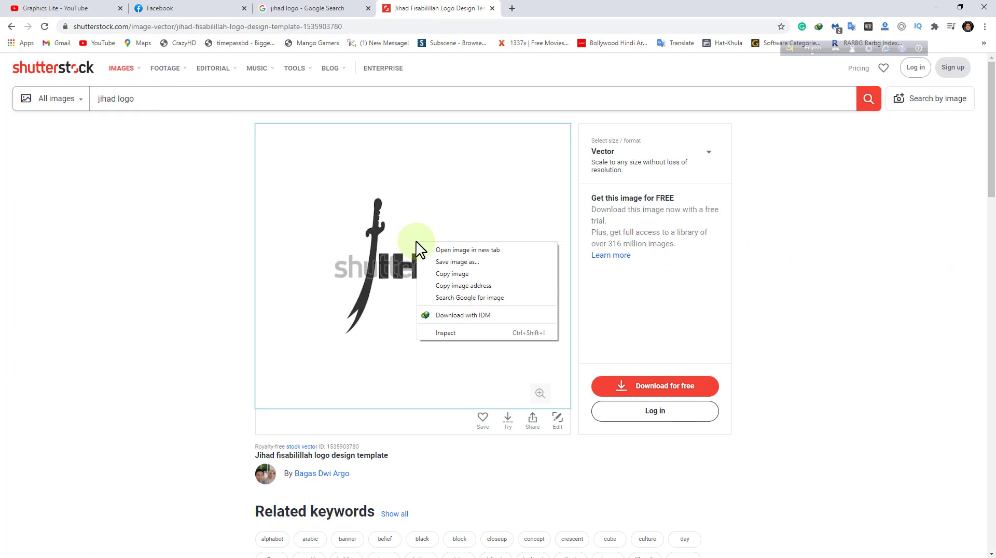
{"action": "left_click", "coordinate": [452, 273]}
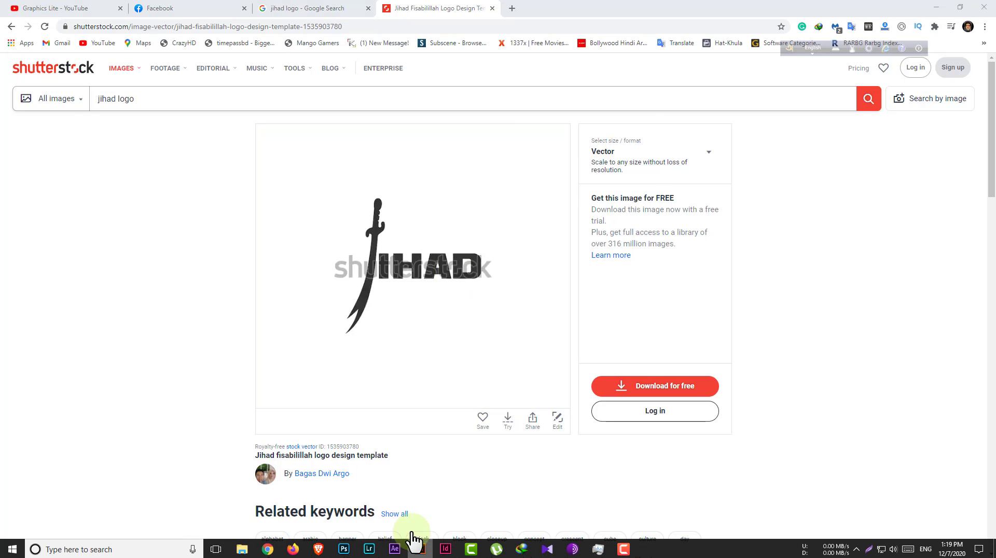
{"action": "left_click", "coordinate": [420, 549]}
{"action": "key", "text": "ctrl+v"}
Start a Curvature tool path on the blade's right edge and trace it up to the underside of the sword guard
{"action": "left_click_drag", "start_coordinate": [429, 314], "coordinate": [529, 308]}
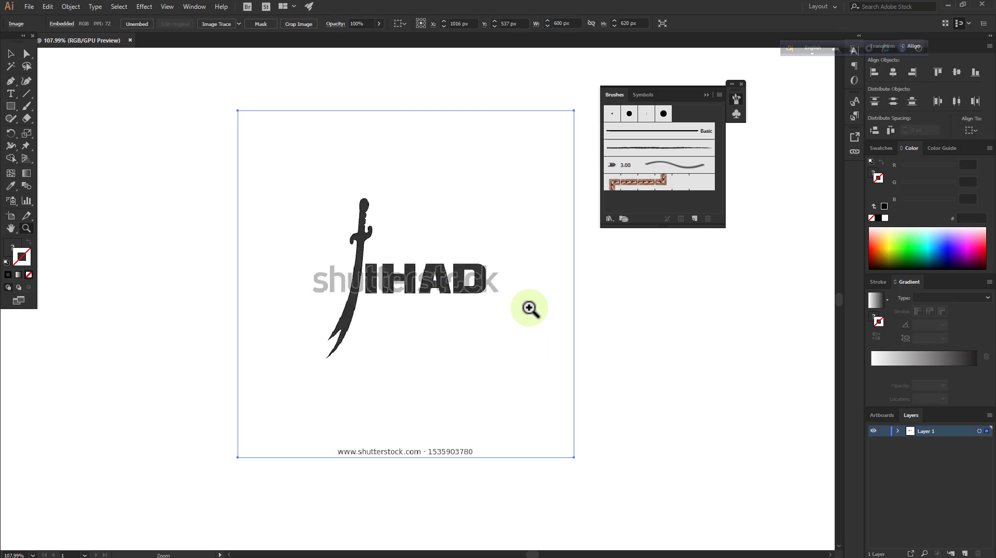
{"action": "left_click_drag", "start_coordinate": [392, 237], "coordinate": [502, 205]}
{"action": "left_click_drag", "start_coordinate": [353, 250], "coordinate": [466, 219]}
{"action": "left_click_drag", "start_coordinate": [367, 211], "coordinate": [414, 198]}
{"action": "left_click_drag", "start_coordinate": [414, 197], "coordinate": [377, 197]}
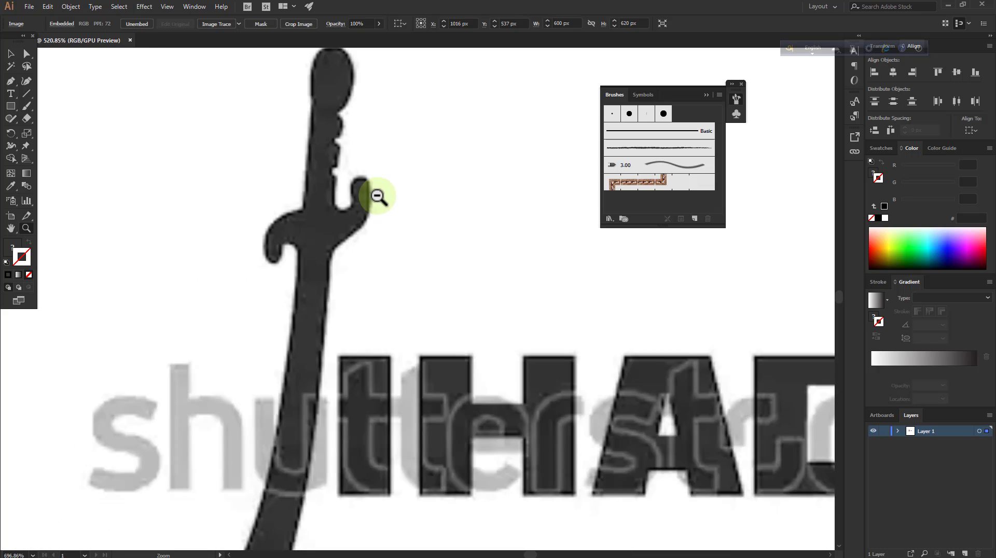
{"action": "left_click_drag", "start_coordinate": [346, 276], "coordinate": [456, 281]}
{"action": "left_click_drag", "start_coordinate": [364, 338], "coordinate": [359, 343]}
{"action": "mouse_move", "coordinate": [362, 409]}
{"action": "left_mouse_down"}
{"action": "mouse_move", "coordinate": [383, 413]}
{"action": "mouse_move", "coordinate": [354, 420]}
{"action": "left_mouse_up"}
{"action": "left_click_drag", "start_coordinate": [363, 430], "coordinate": [385, 434]}
{"action": "scroll", "coordinate": [333, 400], "scroll_direction": "down", "scroll_amount": 2}
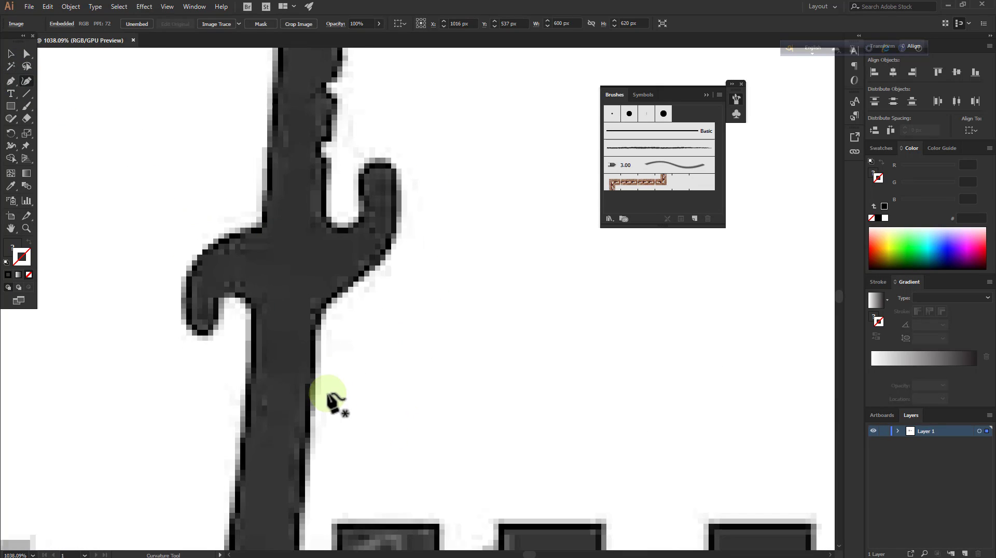
{"action": "left_click", "coordinate": [310, 443]}
{"action": "left_click", "coordinate": [316, 379]}
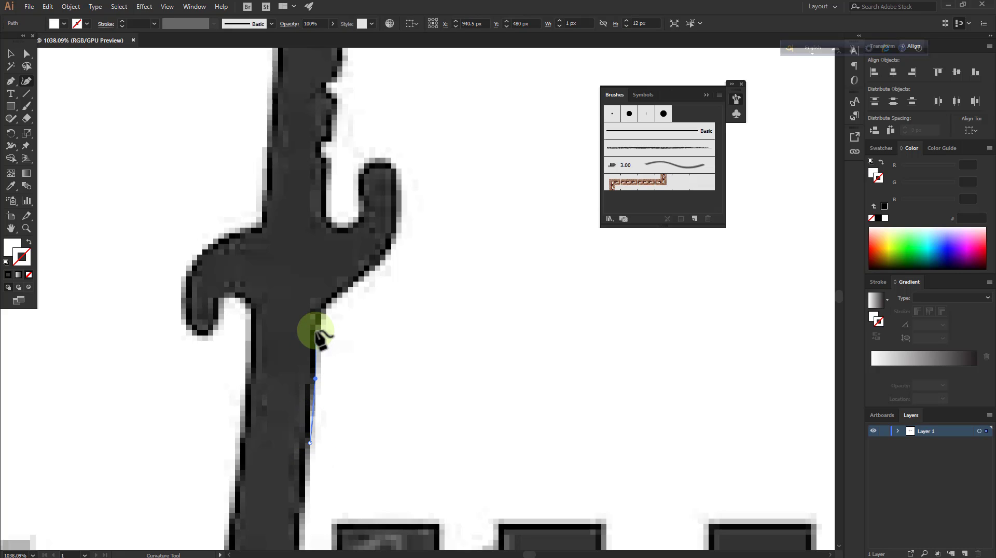
{"action": "left_click", "coordinate": [344, 296]}
Give the traced path no fill and a black (000000) stroke
{"action": "scroll", "coordinate": [384, 311], "scroll_direction": "up", "scroll_amount": 2}
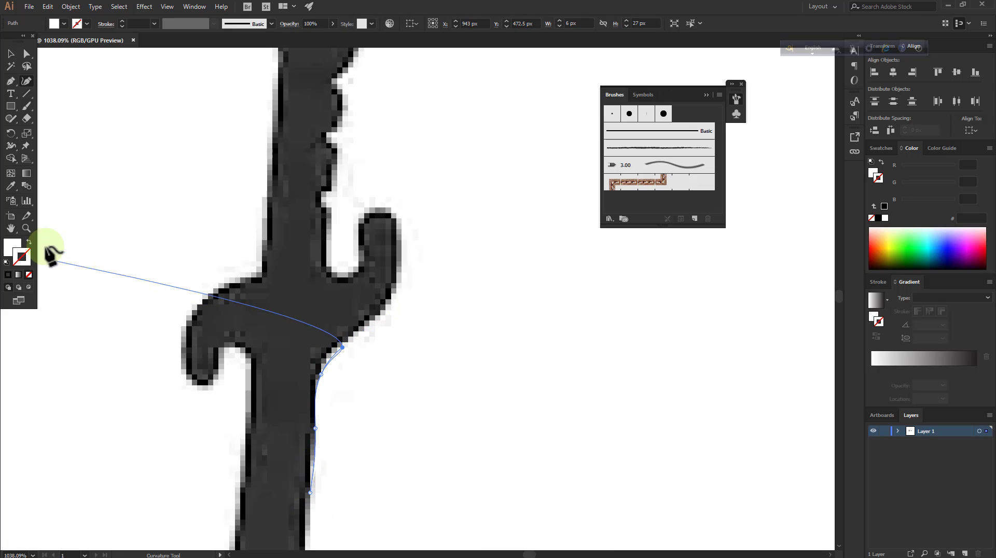
{"action": "left_click", "coordinate": [29, 242]}
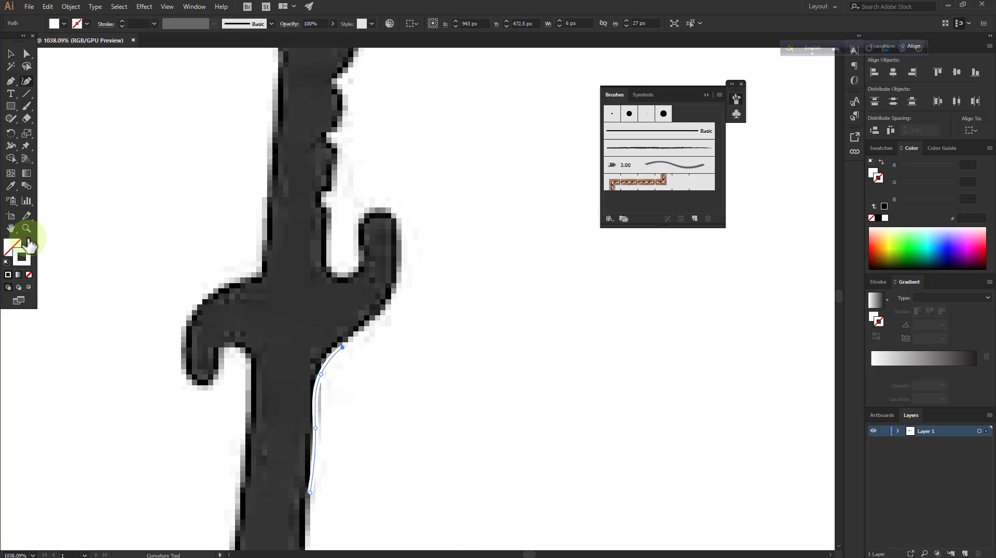
{"action": "left_click", "coordinate": [877, 219]}
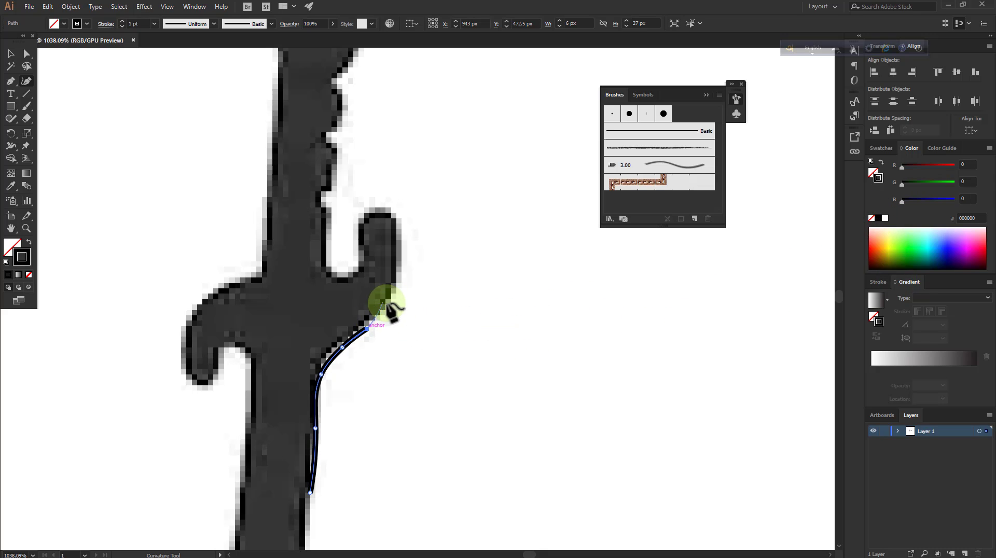
Trace the outer curve and rounded tip of the guard's right prong
{"action": "left_click", "coordinate": [393, 275]}
{"action": "scroll", "coordinate": [393, 275], "scroll_direction": "up", "scroll_amount": 2}
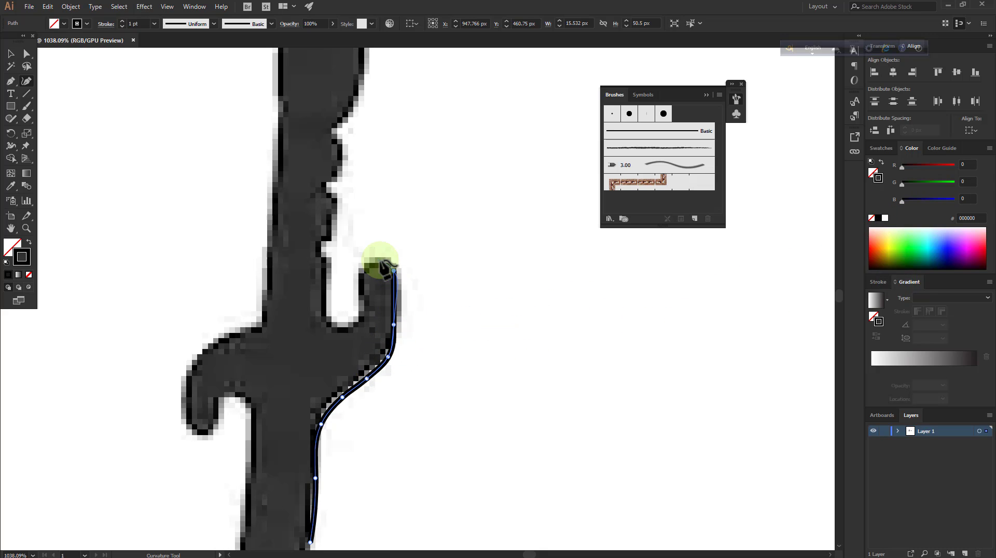
{"action": "left_click", "coordinate": [388, 266]}
{"action": "scroll", "coordinate": [389, 266], "scroll_direction": "up", "scroll_amount": 1}
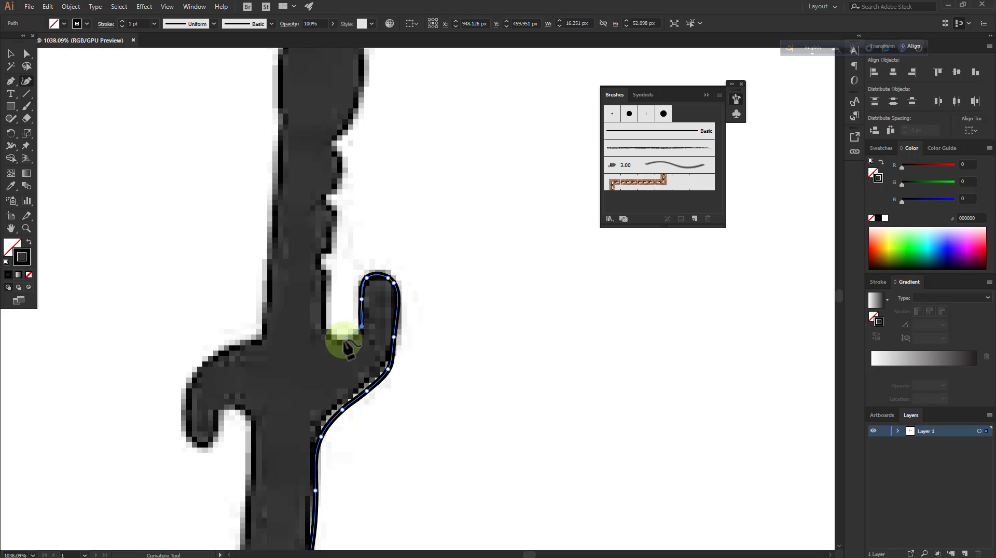
Trace the inner curve between the guard's right prong and the grip, undoing the last misplaced curvature point
{"action": "left_click", "coordinate": [328, 327]}
{"action": "scroll", "coordinate": [327, 315], "scroll_direction": "up", "scroll_amount": 2}
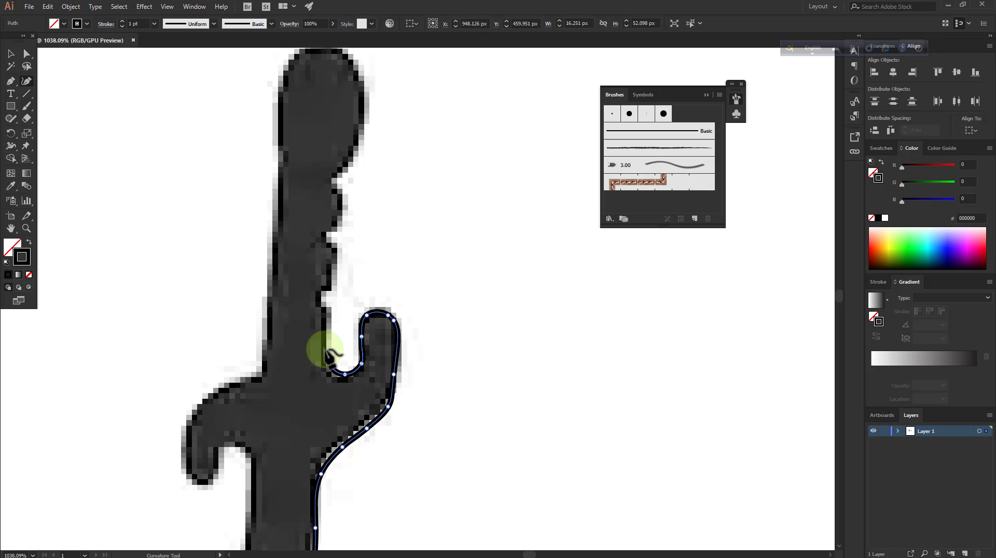
{"action": "right_click", "coordinate": [328, 301]}
{"action": "left_click", "coordinate": [367, 303]}
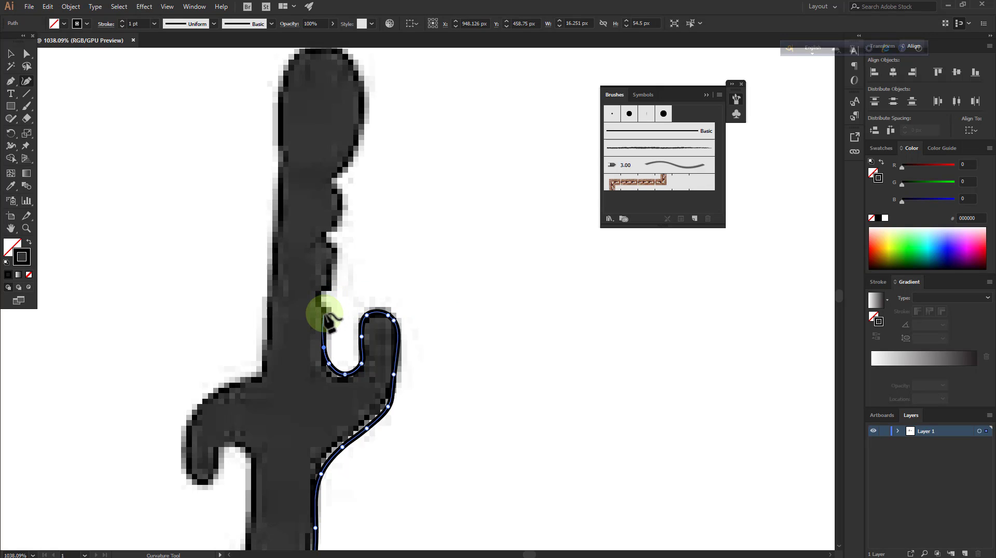
{"action": "scroll", "coordinate": [319, 323], "scroll_direction": "up", "scroll_amount": 1}
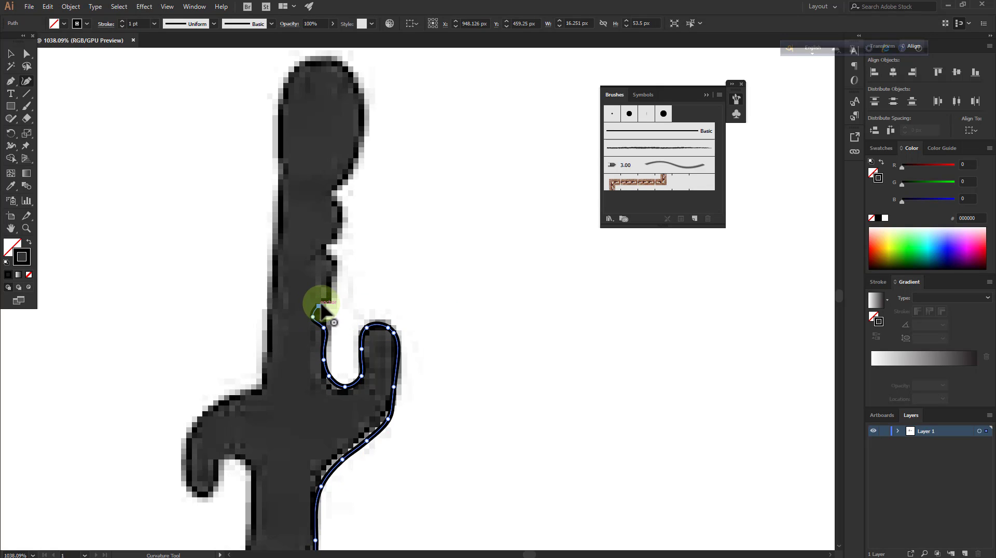
Trace the ridged notches up the right side of the grip to the base of the pommel
{"action": "left_click", "coordinate": [330, 300]}
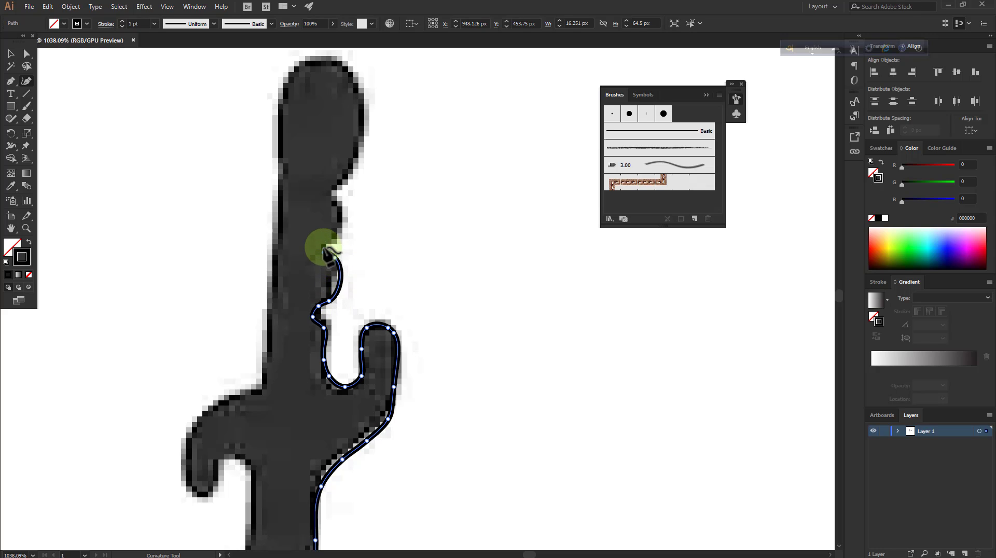
{"action": "left_click", "coordinate": [341, 242]}
{"action": "scroll", "coordinate": [342, 243], "scroll_direction": "up", "scroll_amount": 3}
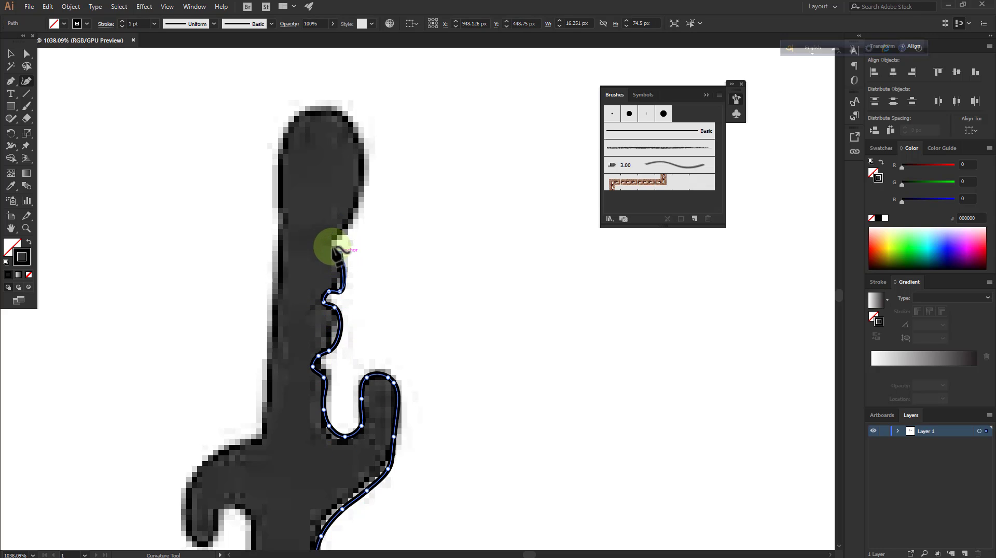
{"action": "left_click", "coordinate": [335, 238]}
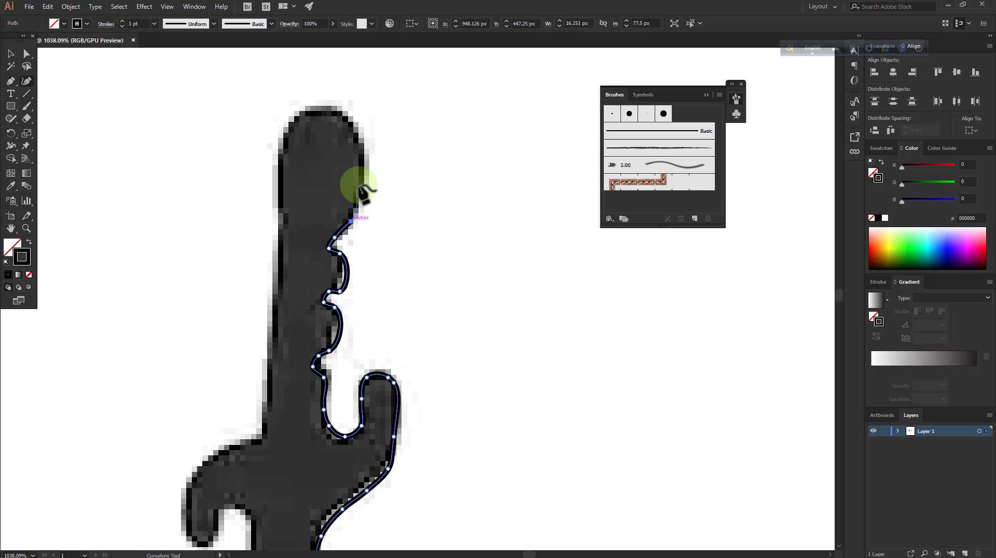
Trace around the rounded pommel and onto the upper left edge of the grip
{"action": "left_click", "coordinate": [361, 182]}
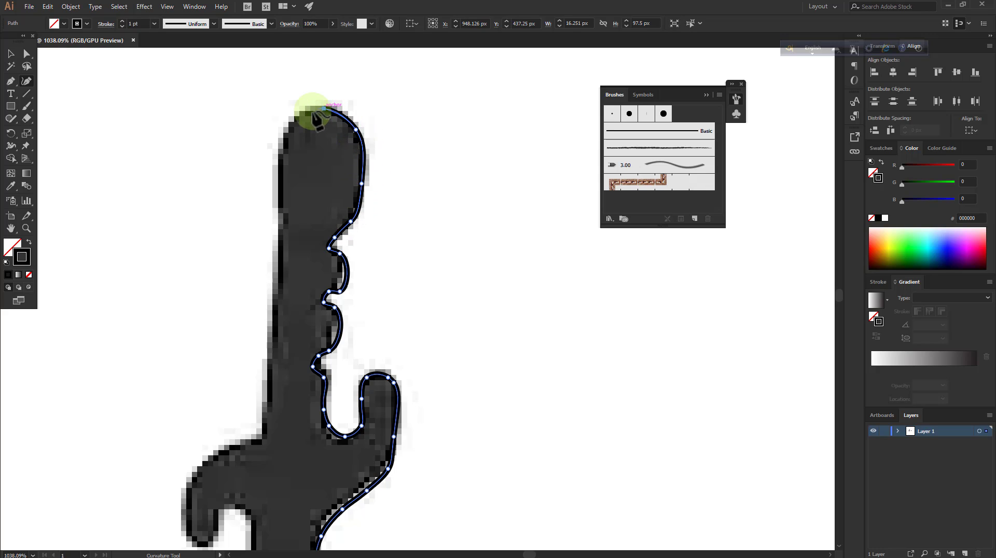
{"action": "left_click", "coordinate": [280, 151]}
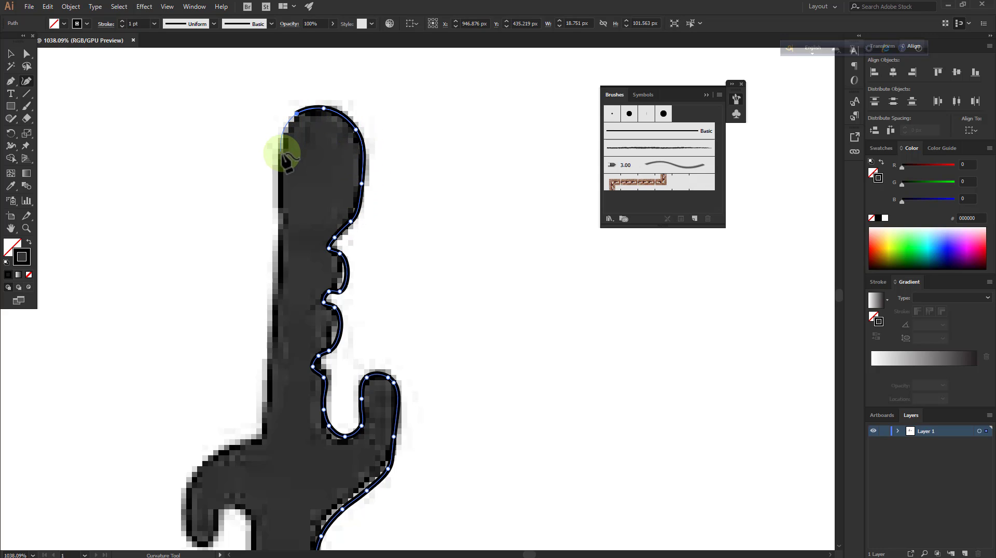
{"action": "left_click", "coordinate": [276, 232]}
{"action": "scroll", "coordinate": [272, 249], "scroll_direction": "down", "scroll_amount": 3}
Undo the misplaced point on the grip's left edge and retrace that edge down to the guard
{"action": "left_click", "coordinate": [269, 282]}
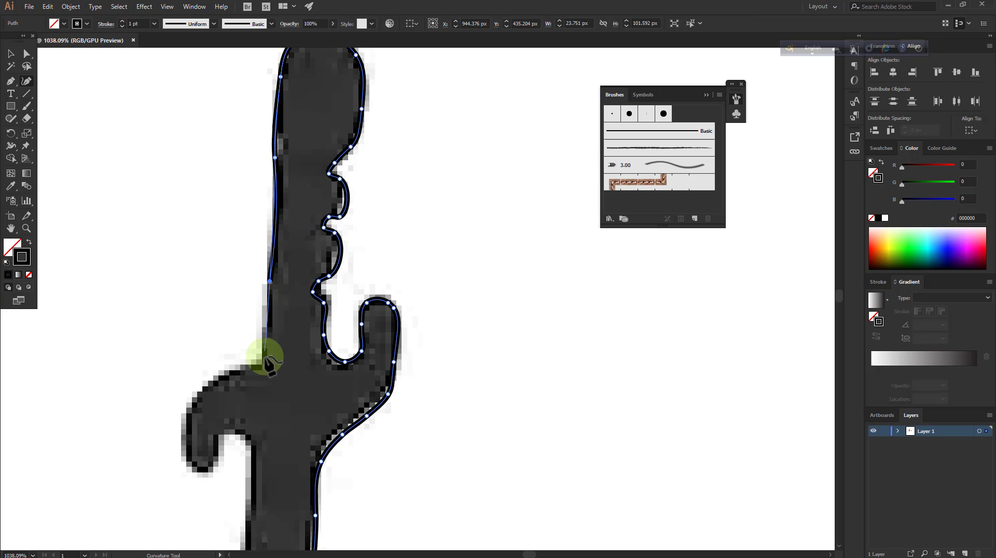
{"action": "right_click", "coordinate": [274, 283]}
{"action": "left_click", "coordinate": [314, 289]}
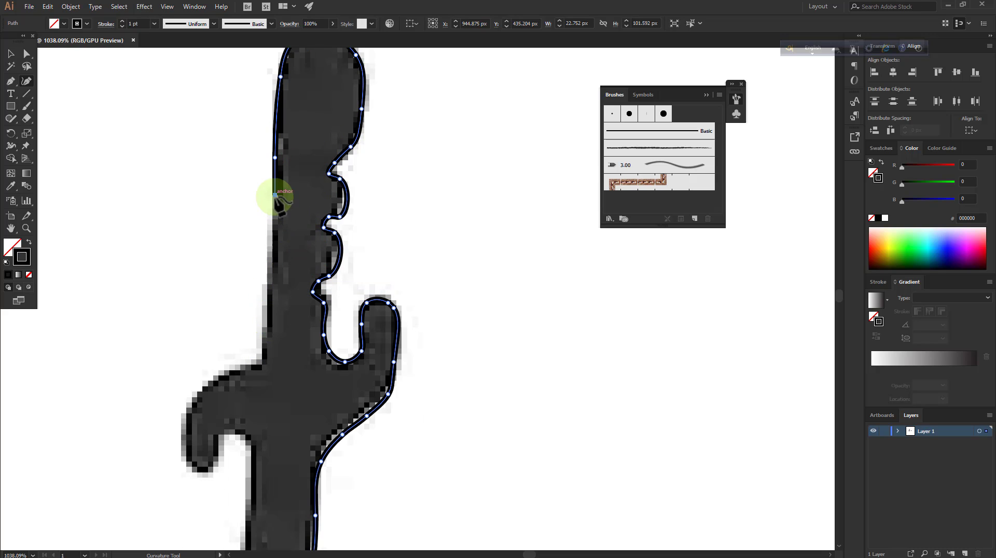
{"action": "left_click", "coordinate": [275, 270]}
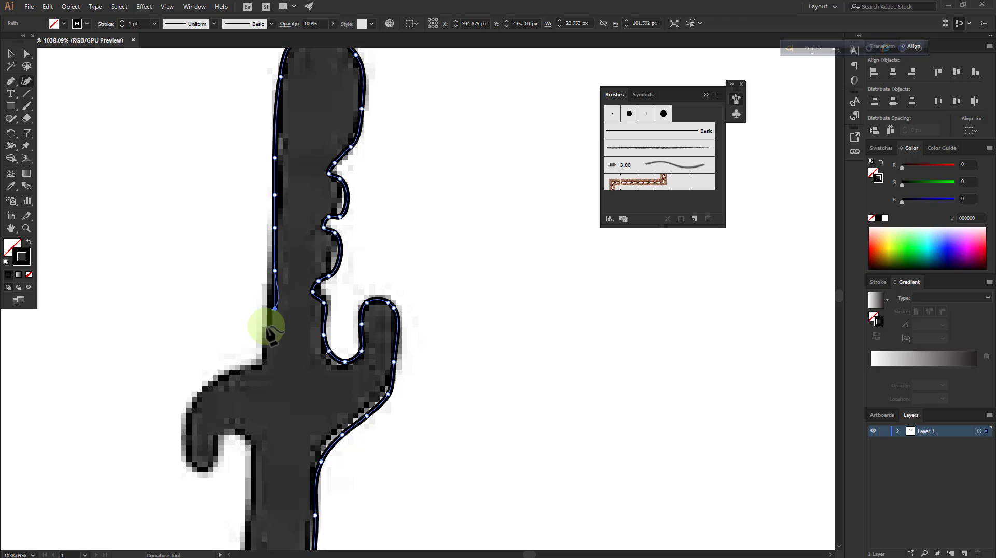
{"action": "left_click", "coordinate": [259, 367]}
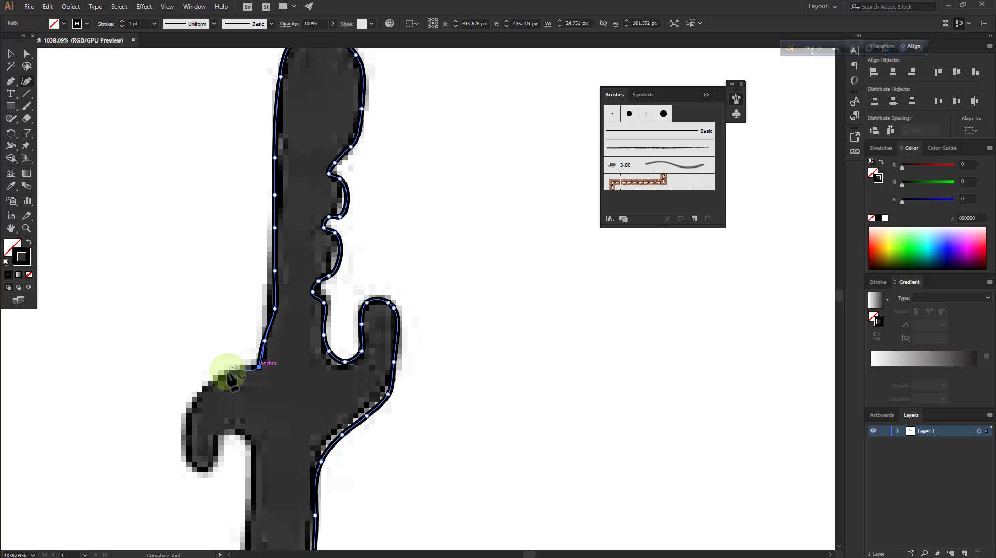
Trace around the guard's left prong and its inner curve back toward the blade
{"action": "left_click", "coordinate": [206, 388]}
{"action": "scroll", "coordinate": [192, 400], "scroll_direction": "down", "scroll_amount": 2}
{"action": "left_click", "coordinate": [189, 371]}
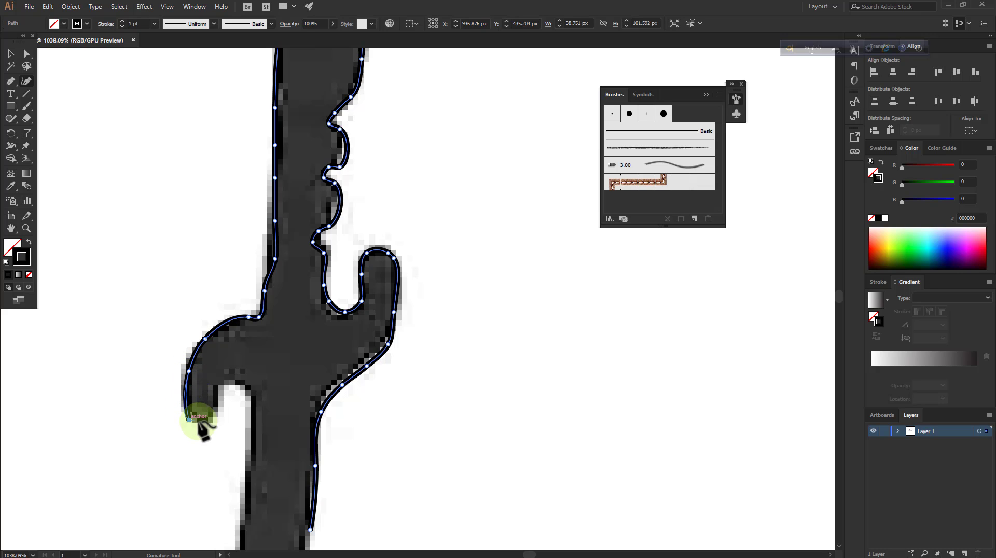
{"action": "left_click", "coordinate": [249, 409]}
{"action": "scroll", "coordinate": [253, 415], "scroll_direction": "down", "scroll_amount": 3}
{"action": "left_click", "coordinate": [247, 430]}
{"action": "scroll", "coordinate": [247, 422], "scroll_direction": "down", "scroll_amount": 4}
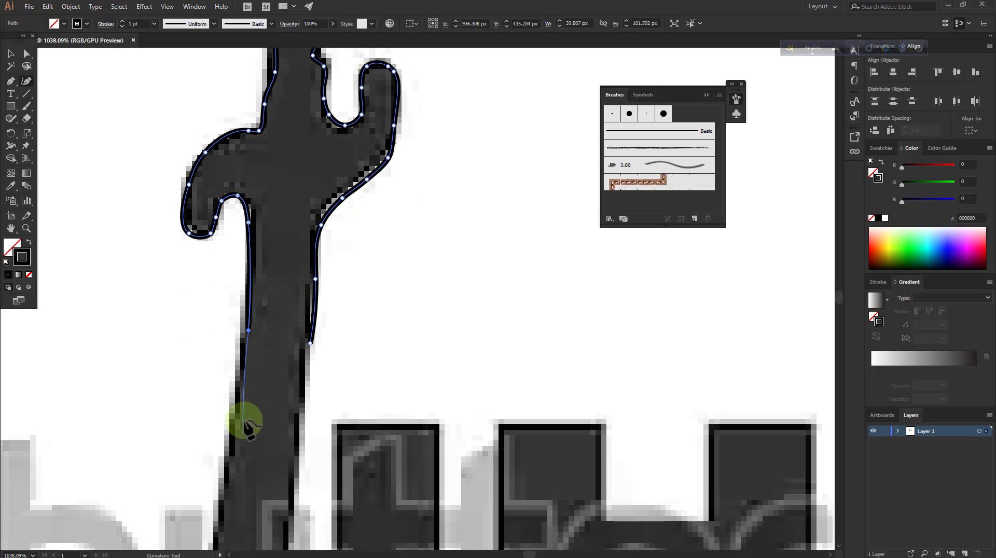
{"action": "right_click", "coordinate": [280, 310]}
{"action": "left_click", "coordinate": [317, 318]}
{"action": "right_click", "coordinate": [274, 262]}
{"action": "left_click", "coordinate": [300, 267]}
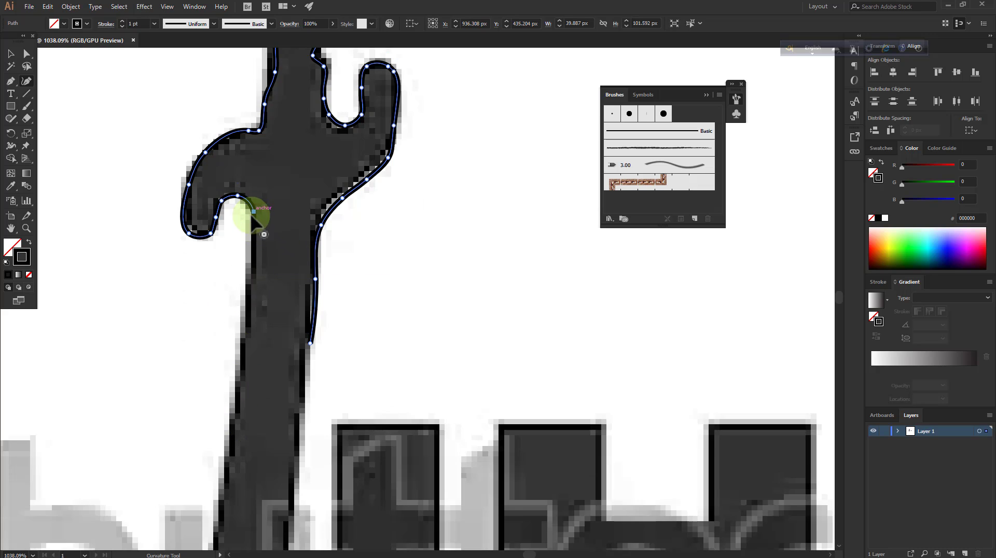
Trace the blade's left edge from the guard down to just below the base of the lettering
{"action": "left_click", "coordinate": [253, 227]}
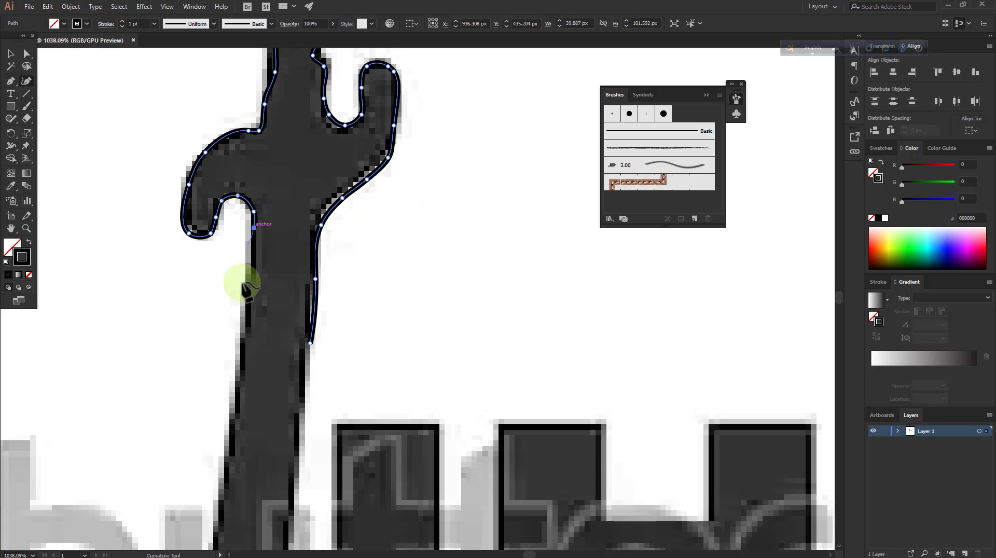
{"action": "left_click", "coordinate": [232, 454]}
{"action": "scroll", "coordinate": [232, 446], "scroll_direction": "down", "scroll_amount": 3}
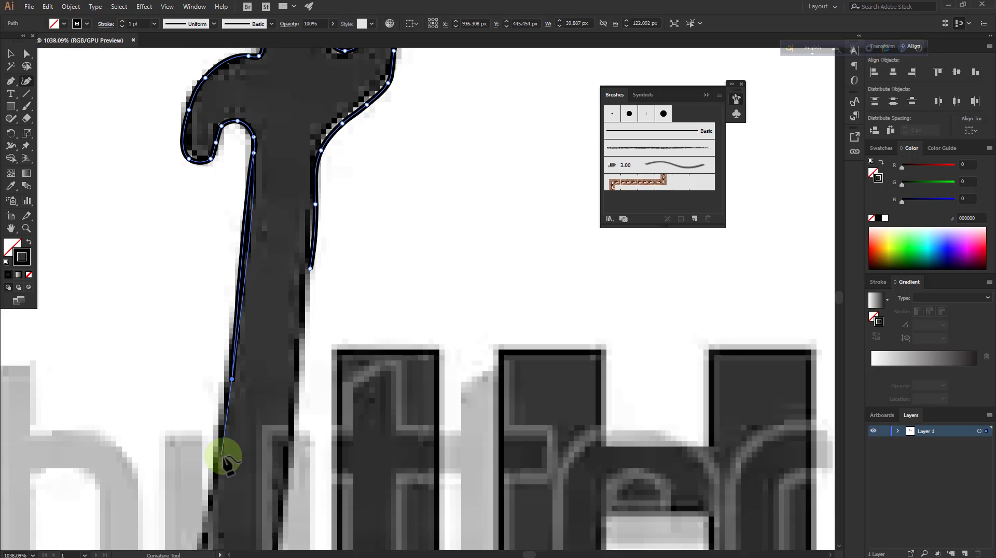
{"action": "left_click", "coordinate": [222, 428]}
{"action": "scroll", "coordinate": [222, 426], "scroll_direction": "down", "scroll_amount": 4}
{"action": "left_click", "coordinate": [206, 442]}
{"action": "scroll", "coordinate": [205, 435], "scroll_direction": "down", "scroll_amount": 4}
{"action": "left_click", "coordinate": [184, 457]}
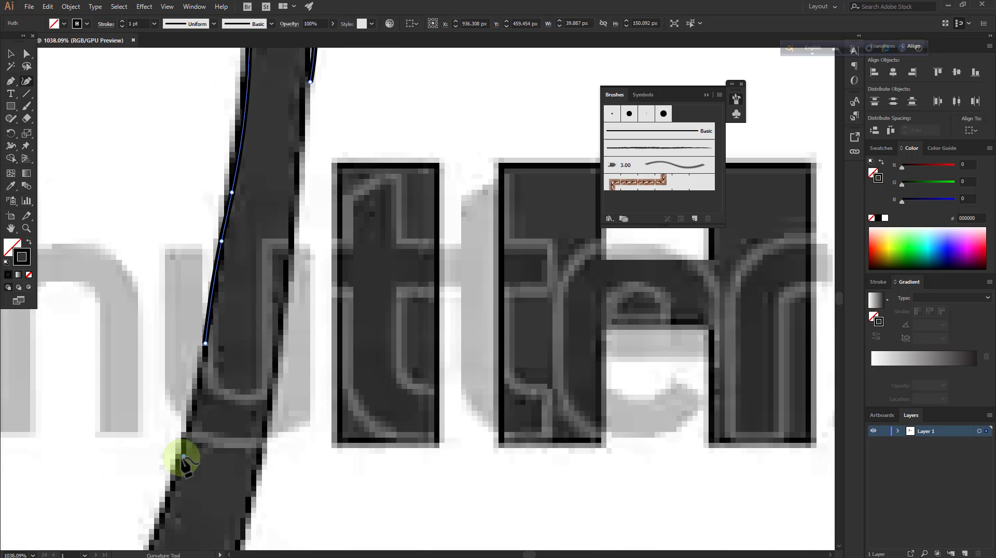
Continue the path down the lower left edge of the blade toward the forked end
{"action": "scroll", "coordinate": [161, 457], "scroll_direction": "down", "scroll_amount": 4}
{"action": "left_click", "coordinate": [141, 456]}
{"action": "scroll", "coordinate": [111, 460], "scroll_direction": "down", "scroll_amount": 4}
{"action": "left_click", "coordinate": [93, 476]}
{"action": "scroll", "coordinate": [58, 473], "scroll_direction": "down", "scroll_amount": 4}
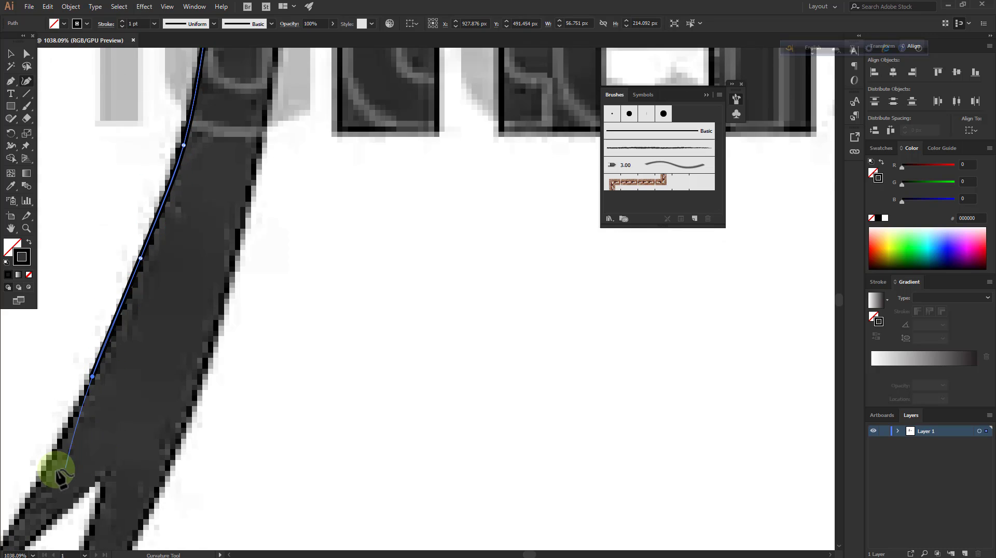
Extend the path down to the shorter tip of the forked blade and round that tip
{"action": "left_click_drag", "start_coordinate": [45, 476], "coordinate": [338, 284]}
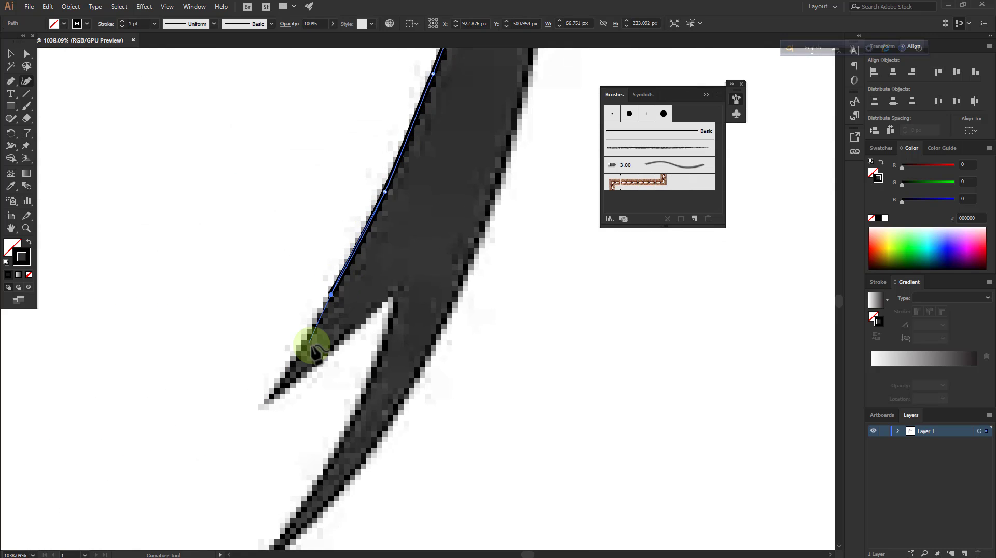
{"action": "scroll", "coordinate": [312, 345], "scroll_direction": "down", "scroll_amount": 2}
{"action": "left_click", "coordinate": [299, 309]}
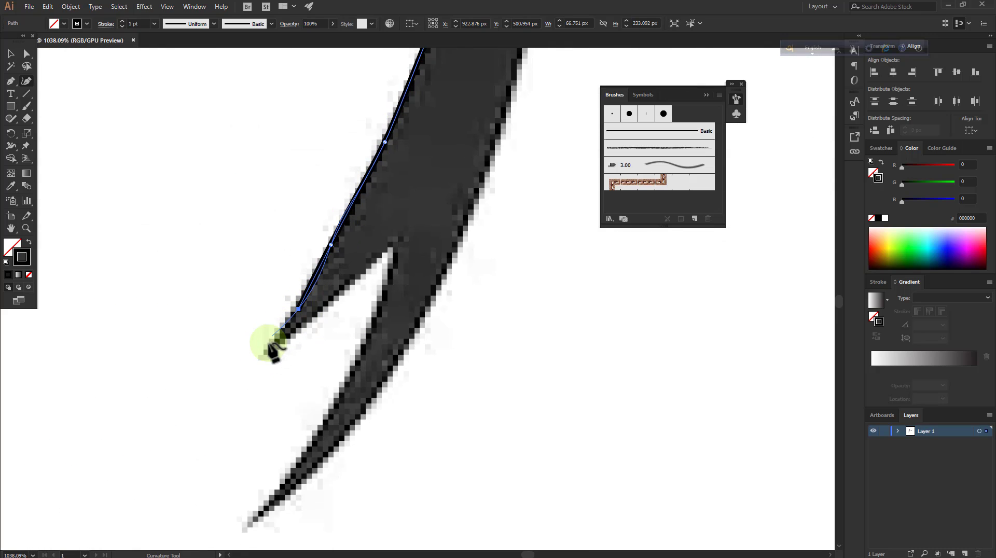
{"action": "left_click", "coordinate": [374, 261]}
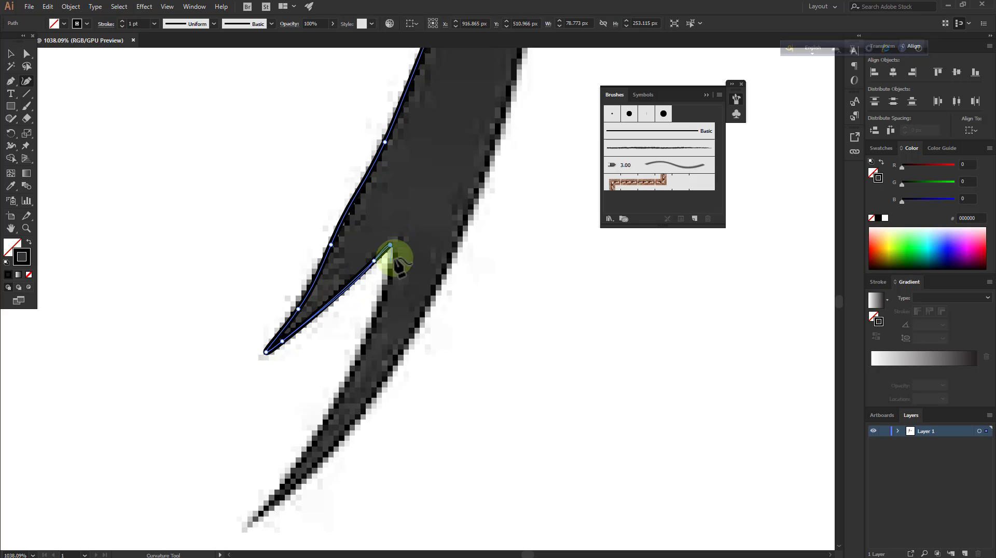
{"action": "right_click", "coordinate": [398, 250]}
{"action": "left_click", "coordinate": [419, 253]}
{"action": "right_click", "coordinate": [420, 252]}
{"action": "left_click", "coordinate": [440, 260]}
Trace the inner edge of the shorter tip up to the notch of the forked blade
{"action": "left_click", "coordinate": [336, 294]}
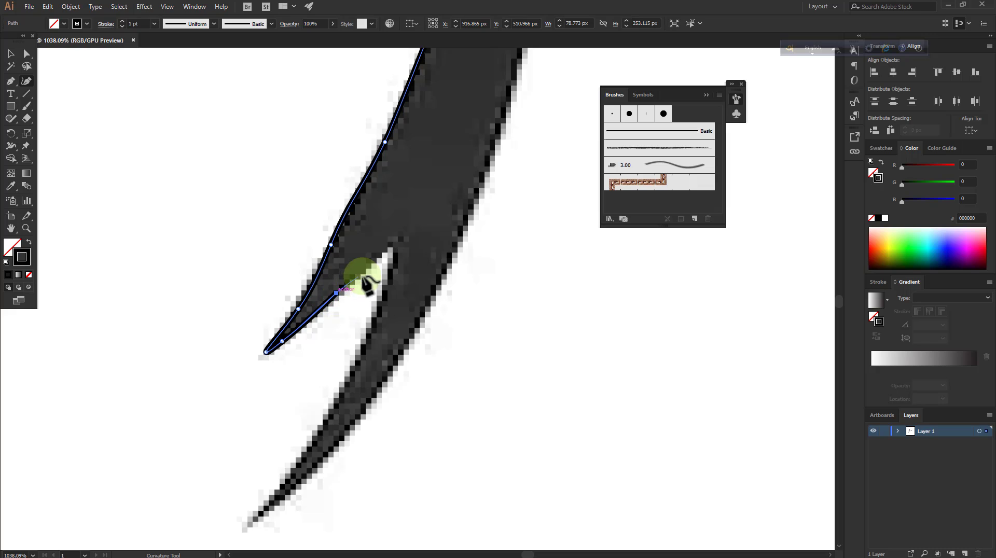
{"action": "left_click", "coordinate": [363, 271]}
{"action": "right_click", "coordinate": [390, 245]}
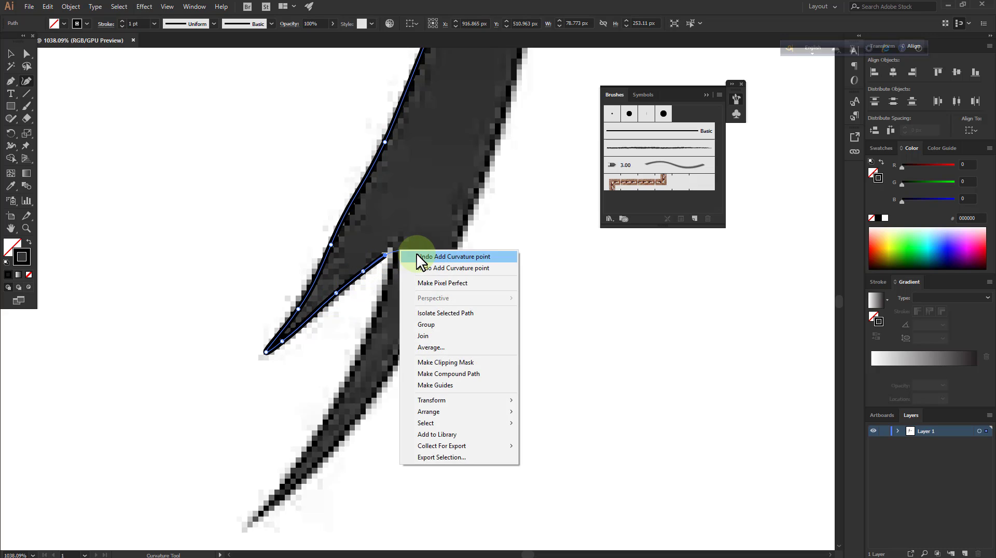
{"action": "left_click", "coordinate": [418, 260]}
{"action": "left_click", "coordinate": [390, 244]}
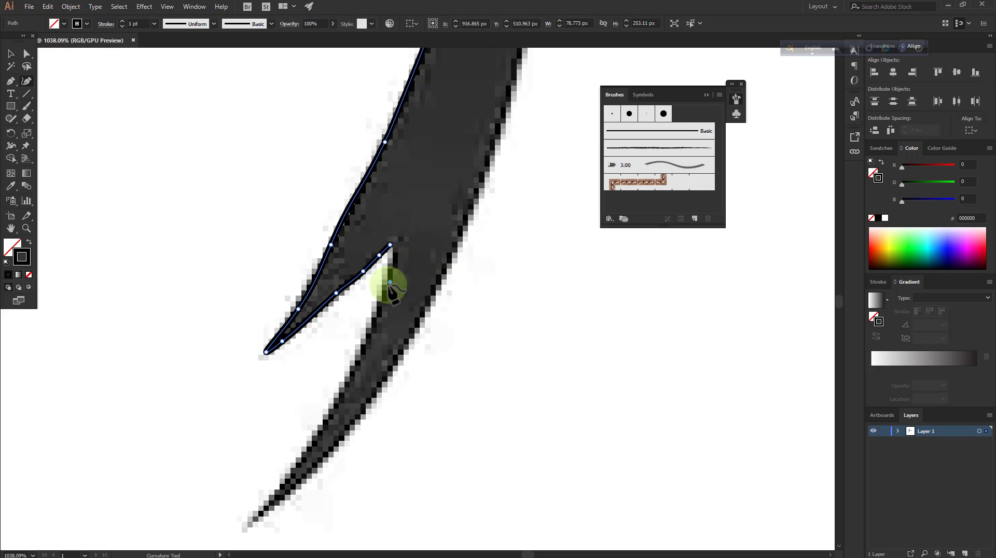
Continue the path from the notch down the inner edge of the longer tip to its point
{"action": "left_click", "coordinate": [390, 283]}
{"action": "scroll", "coordinate": [364, 296], "scroll_direction": "down", "scroll_amount": 3}
{"action": "left_click", "coordinate": [342, 315]}
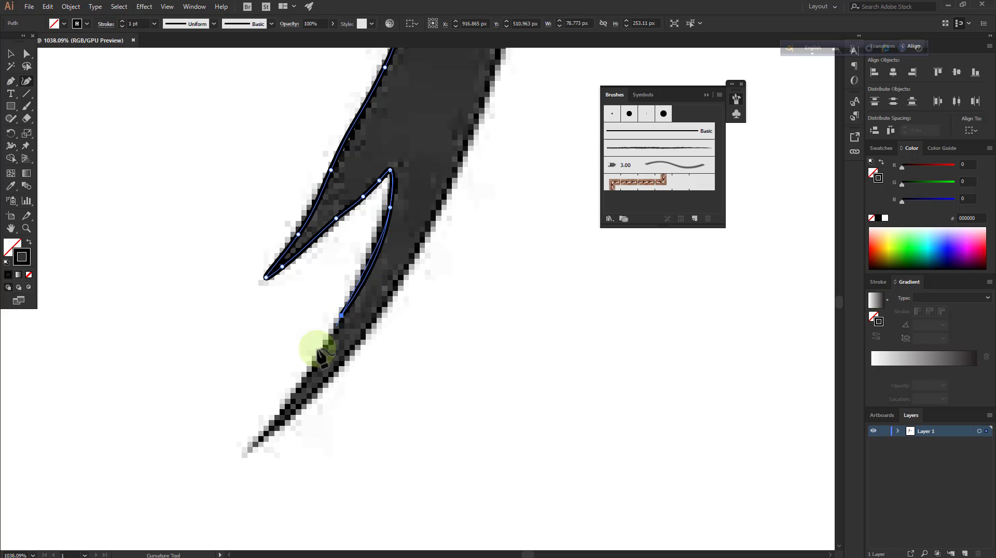
{"action": "left_click", "coordinate": [277, 412]}
{"action": "left_click", "coordinate": [250, 450]}
Trace the outer edge of the longer tip back up to the blade's right edge beside the notch
{"action": "left_click", "coordinate": [299, 412]}
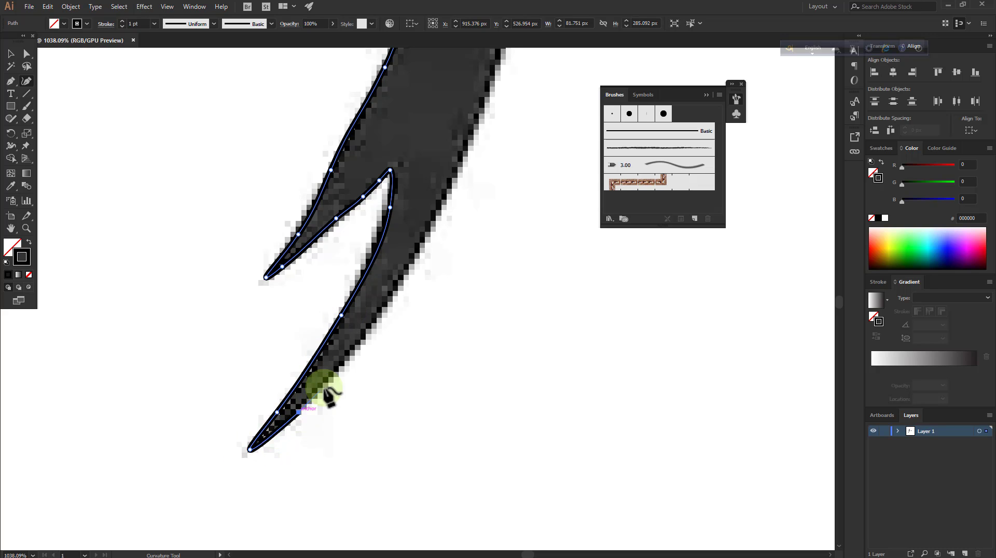
{"action": "scroll", "coordinate": [379, 338], "scroll_direction": "up", "scroll_amount": 4}
{"action": "left_click", "coordinate": [390, 337]}
{"action": "left_click", "coordinate": [460, 276]}
Trace the blade's right edge up past the lettering to the guard, closing and finishing the sword outline
{"action": "scroll", "coordinate": [462, 280], "scroll_direction": "up", "scroll_amount": 5}
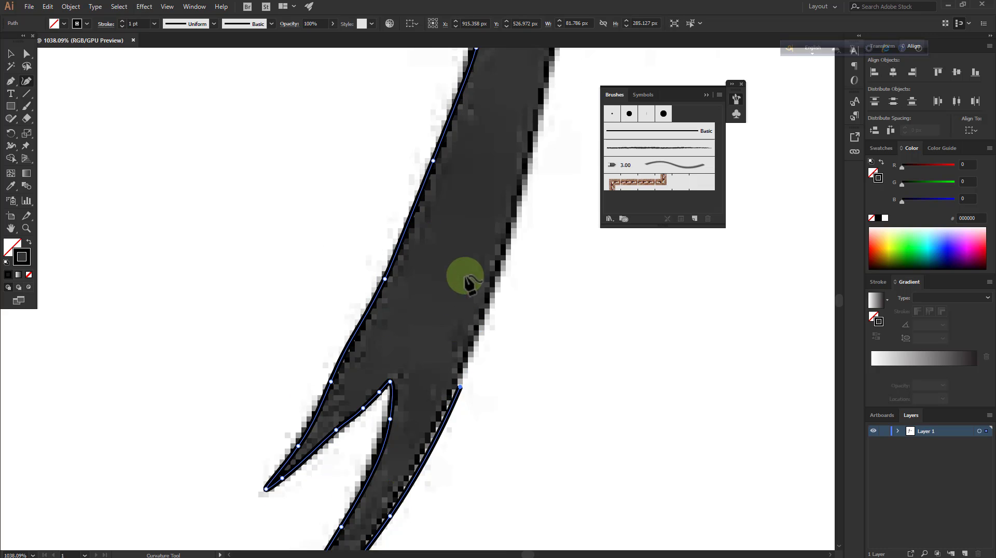
{"action": "scroll", "coordinate": [574, 301], "scroll_direction": "up", "scroll_amount": 5}
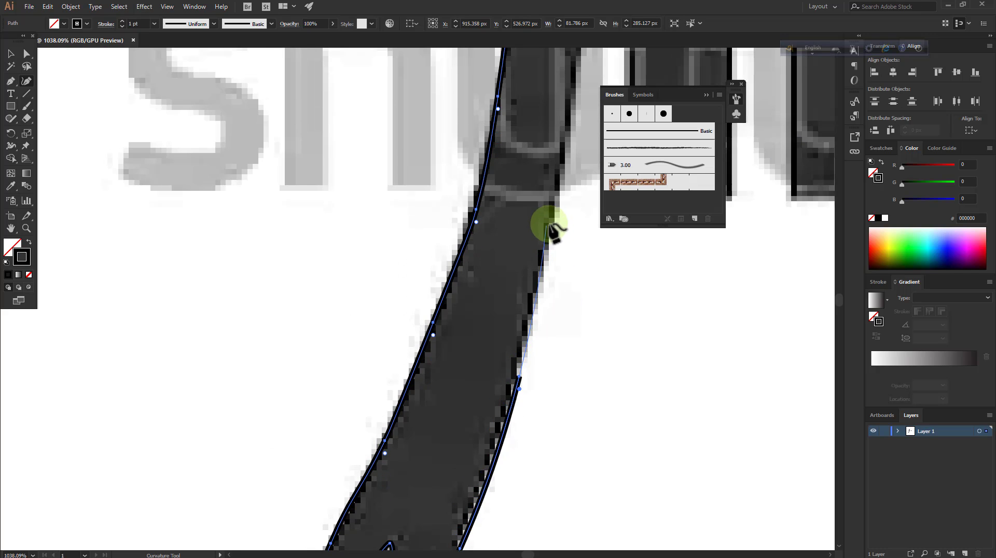
{"action": "left_click", "coordinate": [550, 223]}
{"action": "scroll", "coordinate": [574, 283], "scroll_direction": "up", "scroll_amount": 6}
{"action": "left_click", "coordinate": [580, 222]}
{"action": "scroll", "coordinate": [583, 259], "scroll_direction": "up", "scroll_amount": 4}
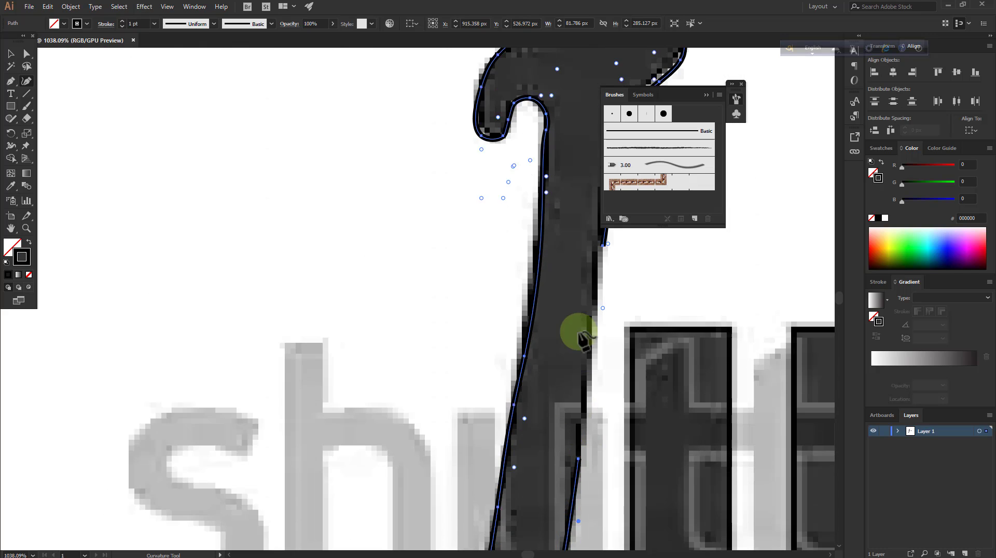
{"action": "left_click", "coordinate": [600, 263]}
{"action": "left_click", "coordinate": [603, 246]}
{"action": "key", "text": "Escape"}
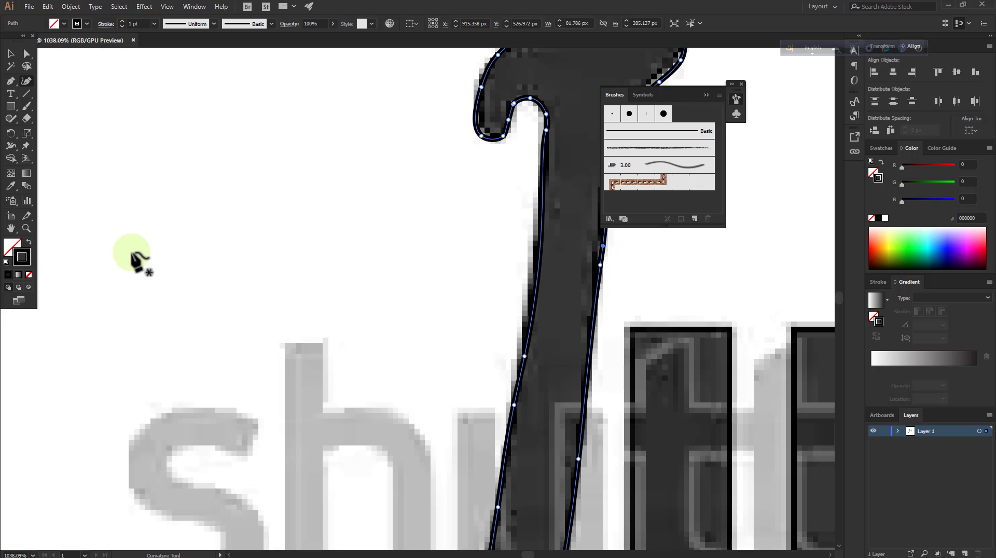
Inspect the finished sword outline and expand Layer 1 to list its path and image
{"action": "left_click", "coordinate": [29, 227]}
{"action": "left_click_drag", "start_coordinate": [368, 259], "coordinate": [154, 285]}
{"action": "left_click_drag", "start_coordinate": [400, 345], "coordinate": [420, 285]}
{"action": "left_click_drag", "start_coordinate": [423, 139], "coordinate": [531, 114]}
{"action": "left_click_drag", "start_coordinate": [371, 206], "coordinate": [433, 192]}
{"action": "mouse_move", "coordinate": [390, 369]}
{"action": "left_mouse_down"}
{"action": "mouse_move", "coordinate": [473, 308]}
{"action": "mouse_move", "coordinate": [383, 360]}
{"action": "mouse_move", "coordinate": [360, 447]}
{"action": "mouse_move", "coordinate": [414, 385]}
{"action": "mouse_move", "coordinate": [384, 387]}
{"action": "left_mouse_up"}
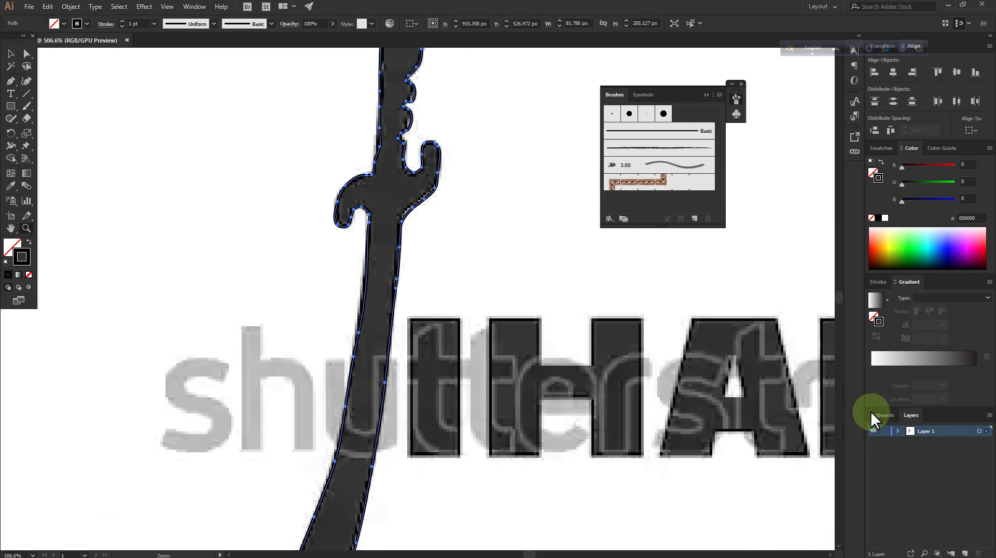
{"action": "left_click", "coordinate": [883, 453]}
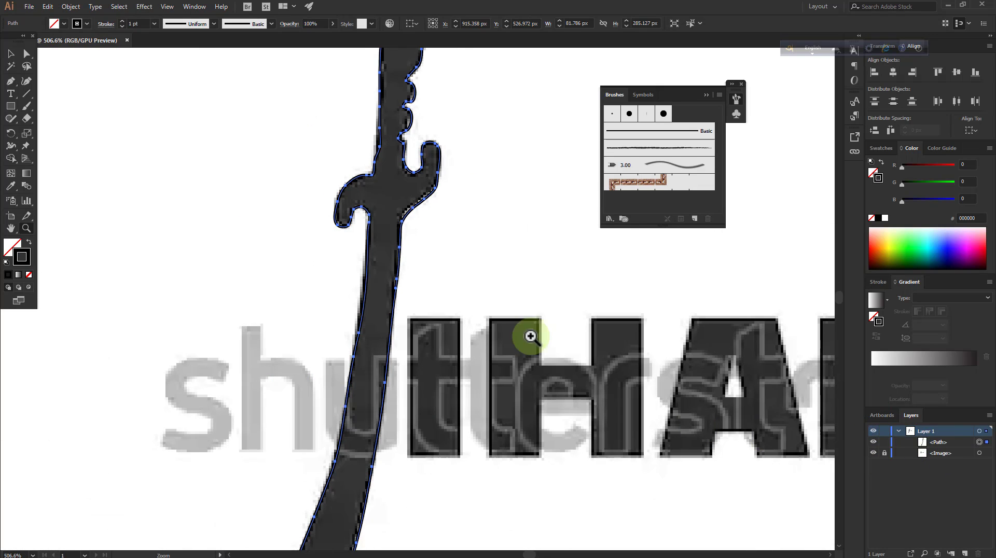
Smooth the blade's right edge from the guard down past the lettering with the Smooth tool
{"action": "left_click_drag", "start_coordinate": [527, 337], "coordinate": [490, 267]}
{"action": "left_click", "coordinate": [30, 123]}
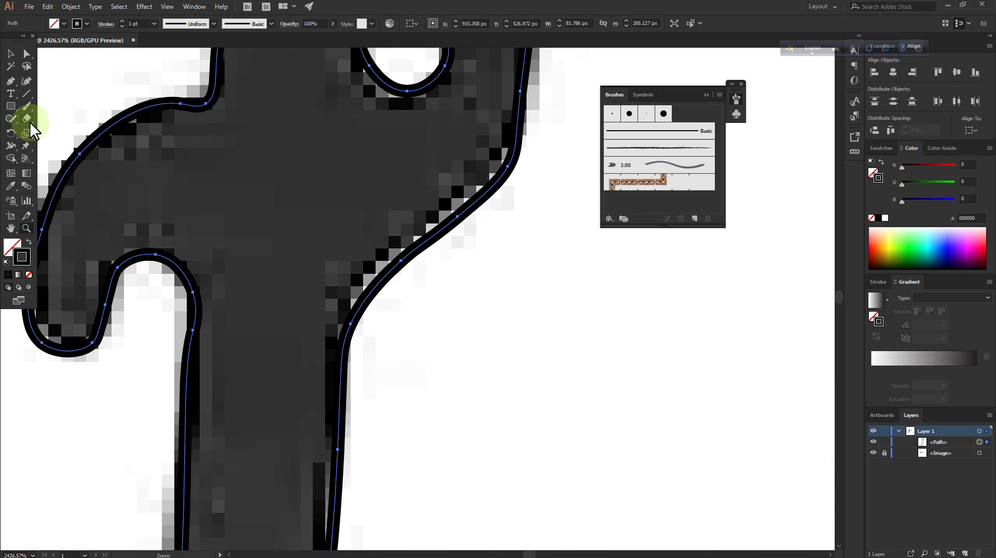
{"action": "left_click_drag", "start_coordinate": [11, 124], "coordinate": [63, 155]}
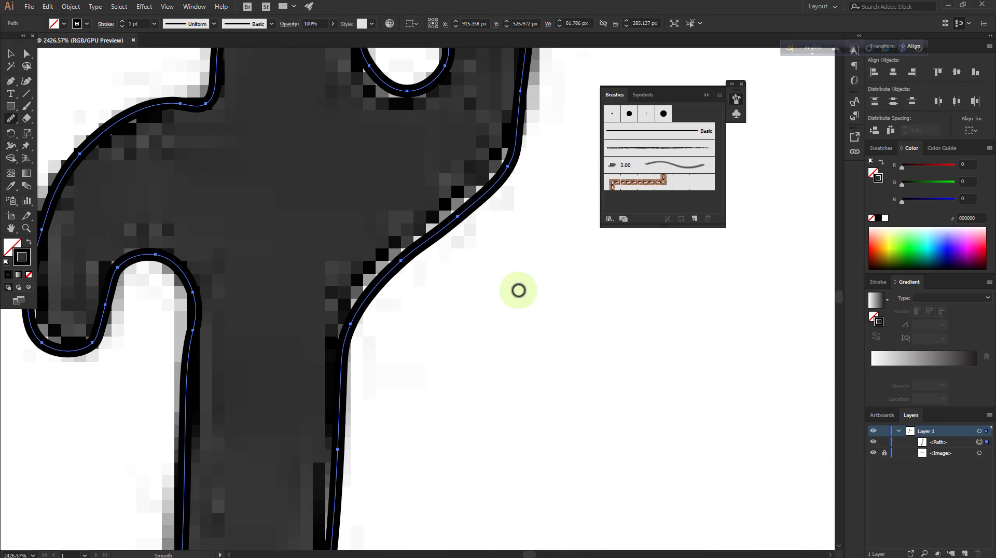
{"action": "scroll", "coordinate": [356, 312], "scroll_direction": "down", "scroll_amount": 3}
{"action": "scroll", "coordinate": [347, 270], "scroll_direction": "down", "scroll_amount": 4}
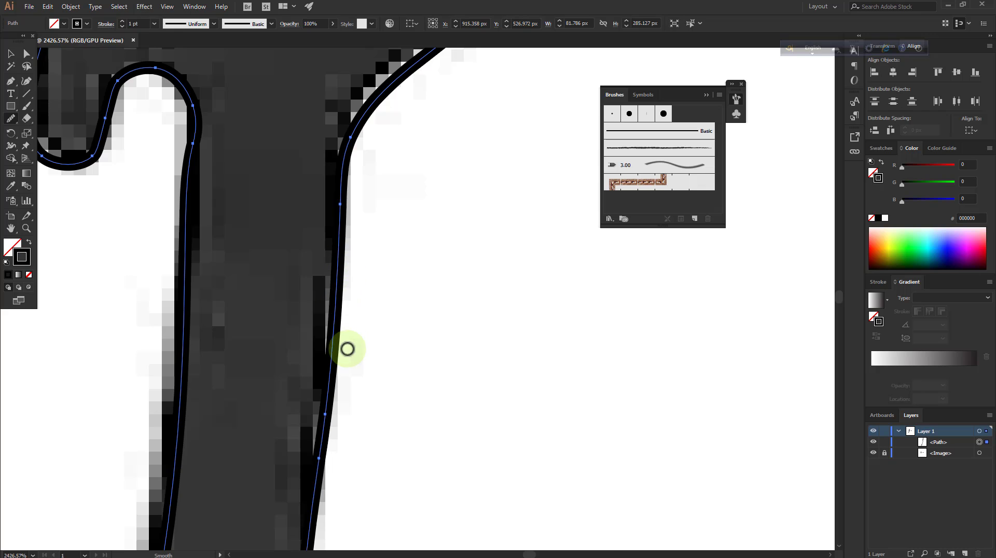
{"action": "scroll", "coordinate": [332, 374], "scroll_direction": "down", "scroll_amount": 10}
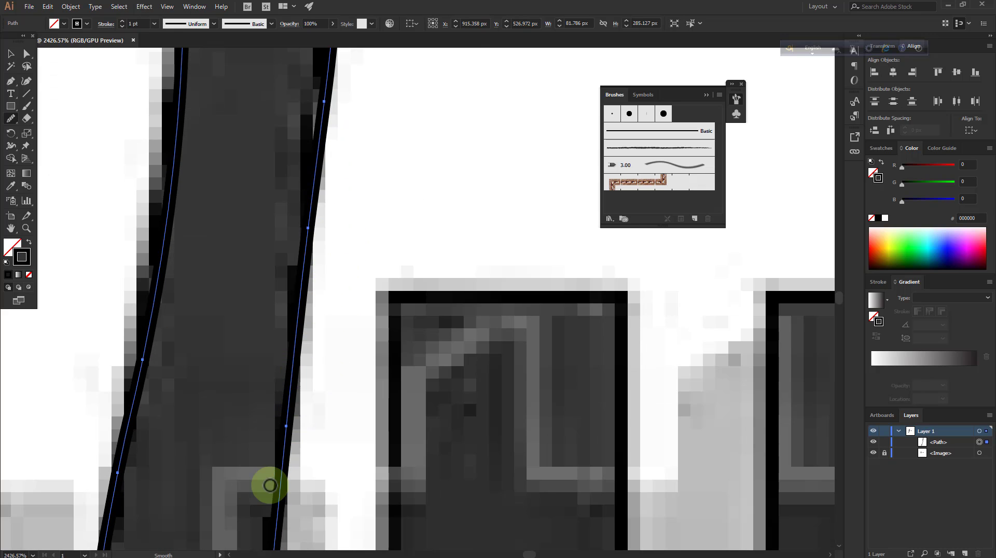
{"action": "scroll", "coordinate": [304, 412], "scroll_direction": "down", "scroll_amount": 10}
{"action": "scroll", "coordinate": [325, 393], "scroll_direction": "down", "scroll_amount": 10}
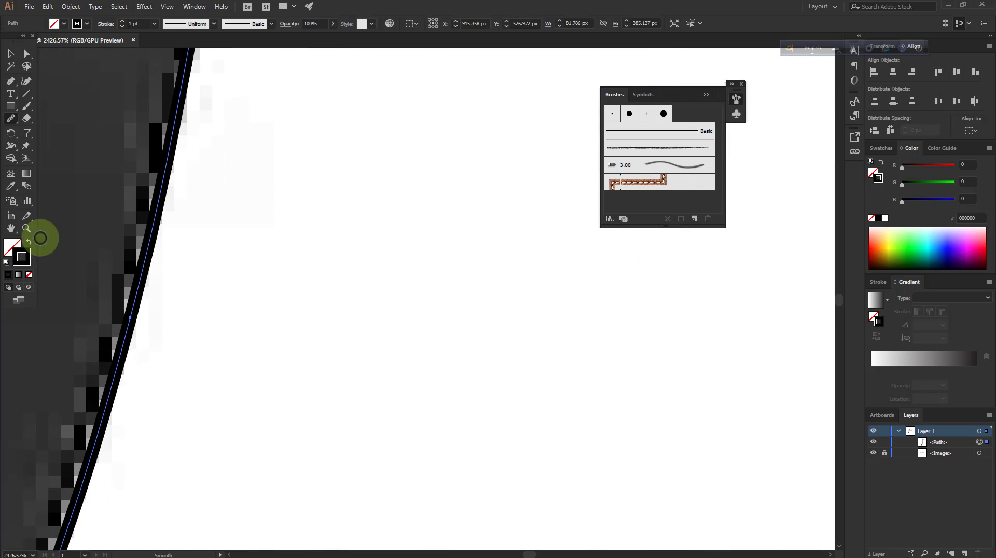
Delete surplus anchor points along the inner edge of the shorter tip with the Delete Anchor Point tool
{"action": "left_click", "coordinate": [27, 229]}
{"action": "left_click_drag", "start_coordinate": [249, 450], "coordinate": [129, 456]}
{"action": "left_click_drag", "start_coordinate": [226, 325], "coordinate": [93, 440]}
{"action": "left_click", "coordinate": [12, 82]}
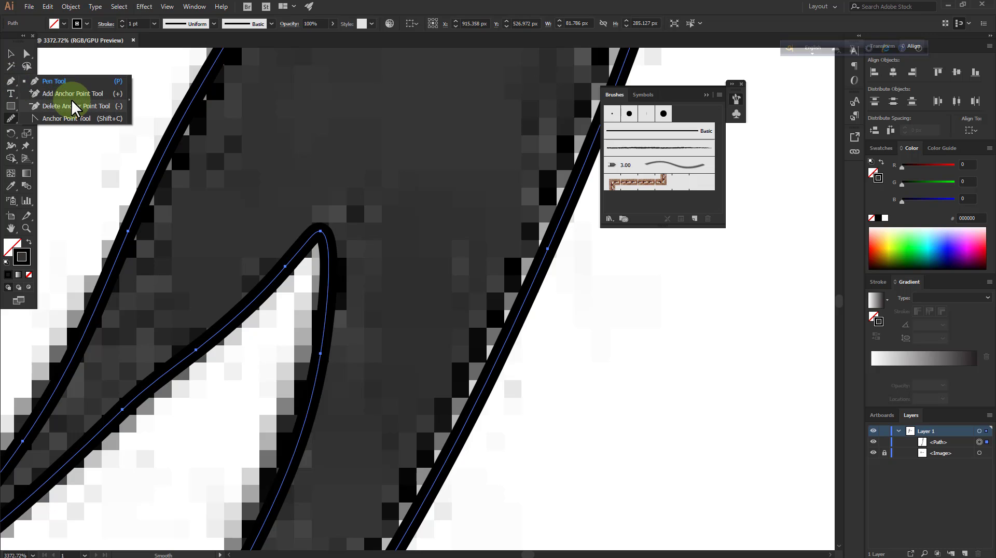
{"action": "left_click", "coordinate": [76, 106]}
{"action": "scroll", "coordinate": [125, 289], "scroll_direction": "down", "scroll_amount": 3}
{"action": "left_click", "coordinate": [123, 287]}
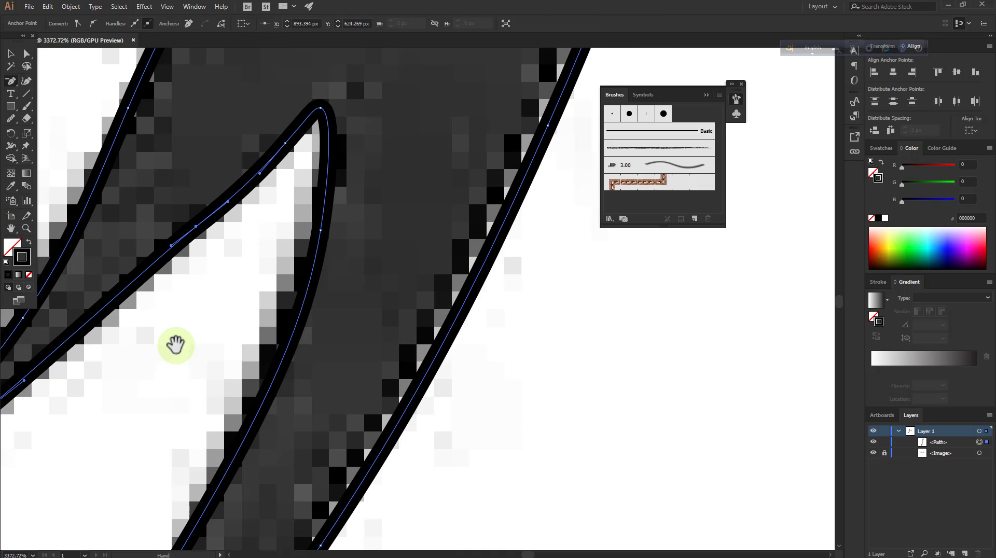
{"action": "left_click_drag", "start_coordinate": [126, 347], "coordinate": [295, 362]}
{"action": "left_click", "coordinate": [366, 241]}
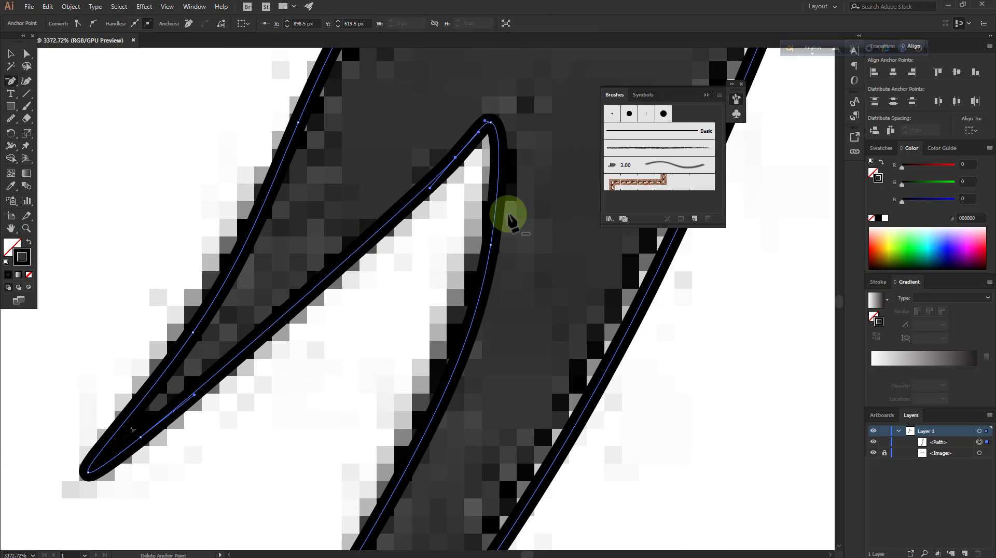
{"action": "left_click", "coordinate": [455, 157]}
{"action": "right_click", "coordinate": [420, 227]}
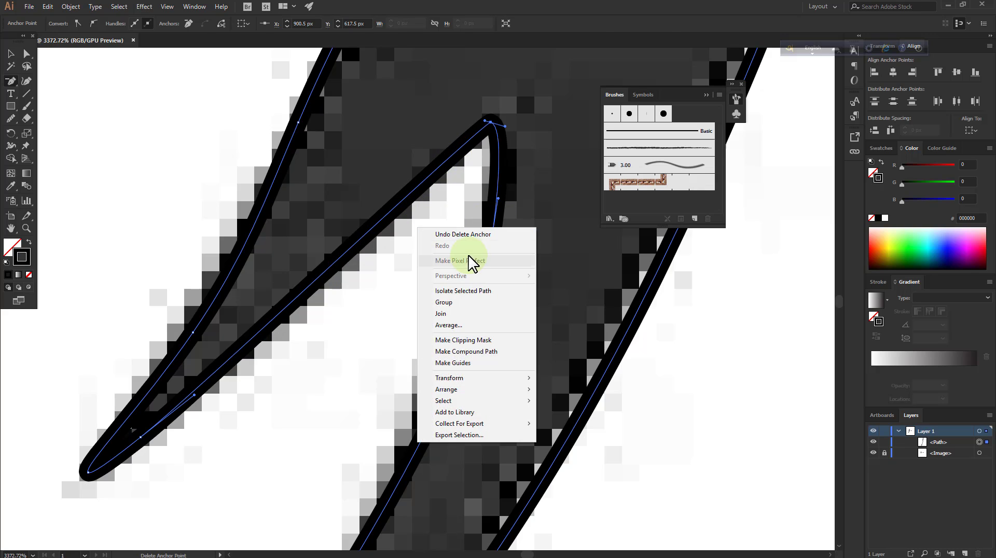
{"action": "left_click", "coordinate": [480, 236]}
Smooth the inner and outer edges of the shorter tip with the Smooth tool
{"action": "left_click", "coordinate": [12, 121]}
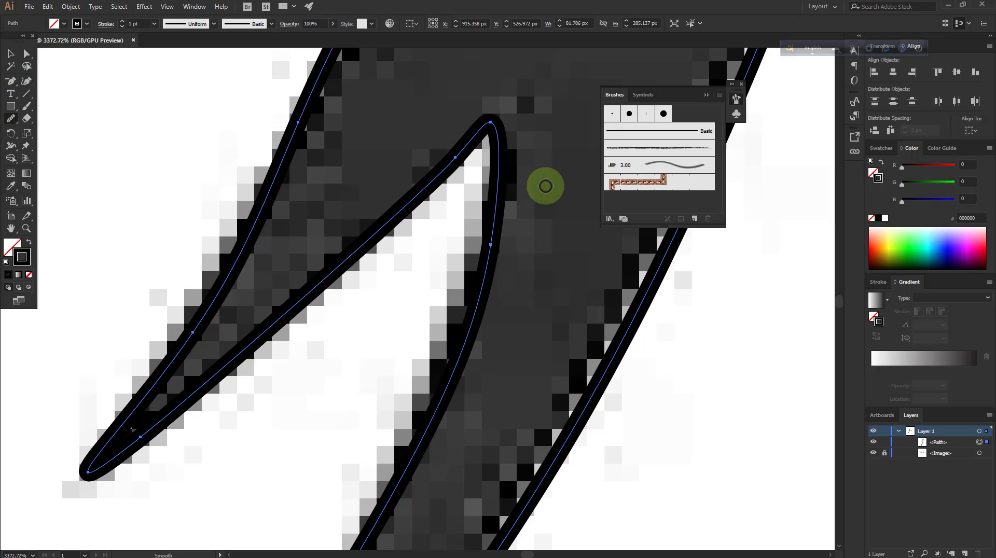
{"action": "mouse_move", "coordinate": [424, 202]}
{"action": "left_mouse_down"}
{"action": "mouse_move", "coordinate": [494, 120]}
{"action": "mouse_move", "coordinate": [460, 206]}
{"action": "left_mouse_up"}
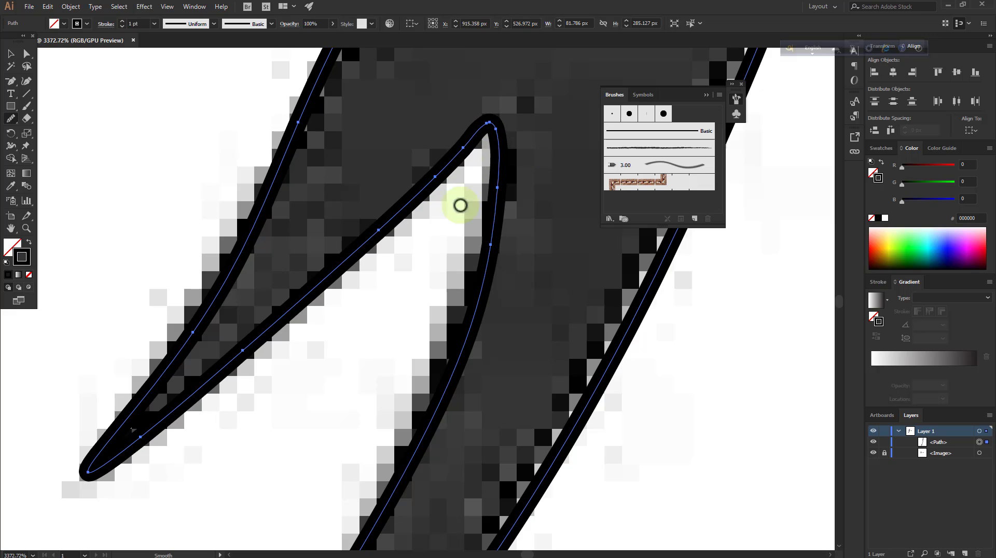
{"action": "mouse_move", "coordinate": [491, 150]}
{"action": "left_mouse_down"}
{"action": "mouse_move", "coordinate": [435, 178]}
{"action": "mouse_move", "coordinate": [315, 293]}
{"action": "mouse_move", "coordinate": [159, 406]}
{"action": "left_mouse_up"}
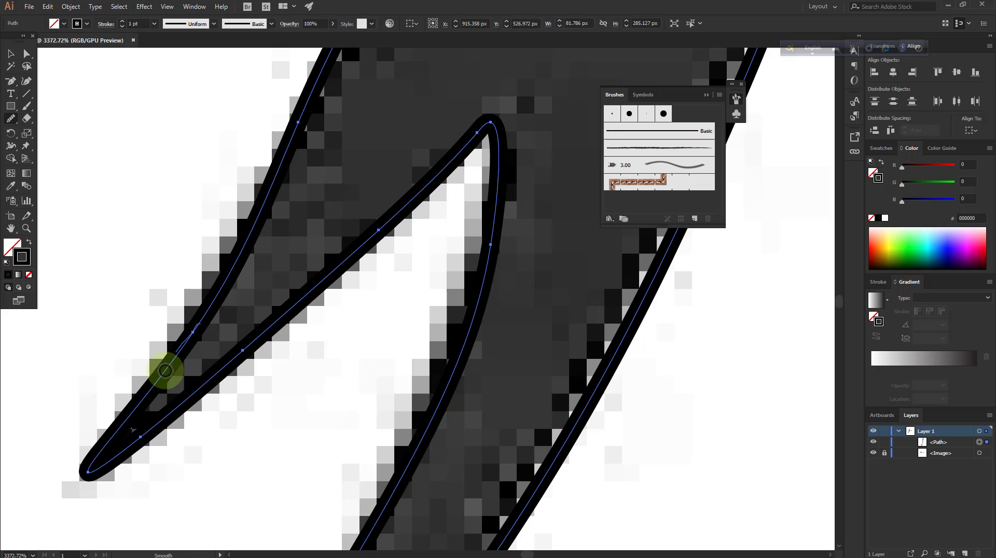
{"action": "scroll", "coordinate": [165, 370], "scroll_direction": "up", "scroll_amount": 5}
{"action": "mouse_move", "coordinate": [322, 332]}
{"action": "left_mouse_down"}
{"action": "mouse_move", "coordinate": [318, 340]}
{"action": "mouse_move", "coordinate": [356, 285]}
{"action": "mouse_move", "coordinate": [285, 419]}
{"action": "mouse_move", "coordinate": [389, 192]}
{"action": "mouse_move", "coordinate": [331, 319]}
{"action": "left_mouse_up"}
Delete surplus anchor points on the blade's left edge just above the shorter tip
{"action": "left_click", "coordinate": [29, 229]}
{"action": "left_click_drag", "start_coordinate": [407, 316], "coordinate": [276, 269]}
{"action": "left_click_drag", "start_coordinate": [347, 358], "coordinate": [414, 322]}
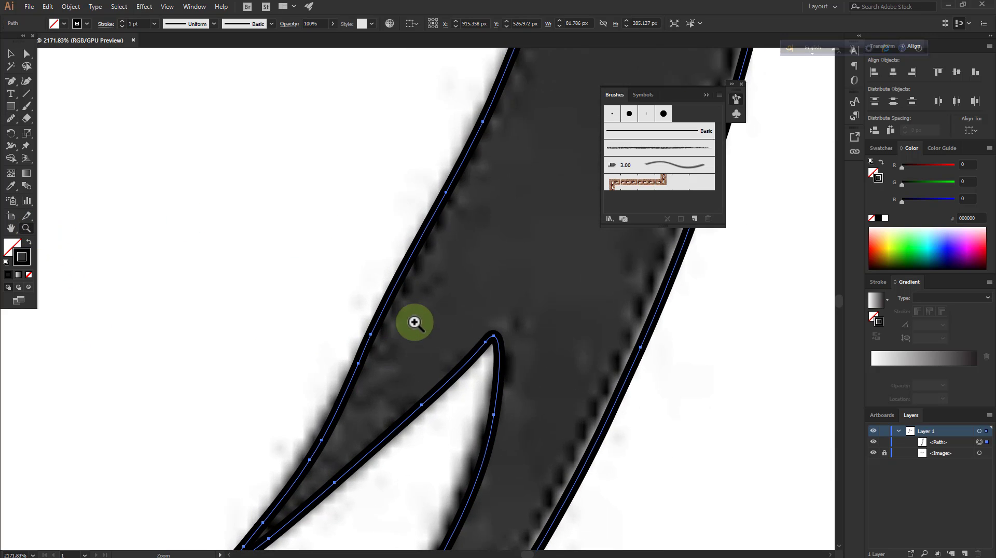
{"action": "scroll", "coordinate": [348, 244], "scroll_direction": "down", "scroll_amount": 2}
{"action": "scroll", "coordinate": [440, 272], "scroll_direction": "up", "scroll_amount": 1}
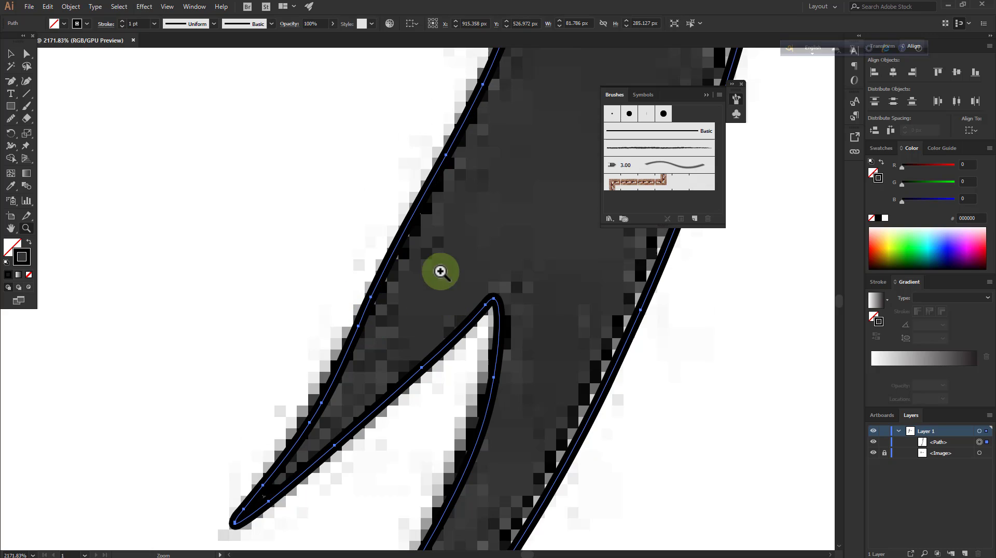
{"action": "left_click", "coordinate": [10, 80]}
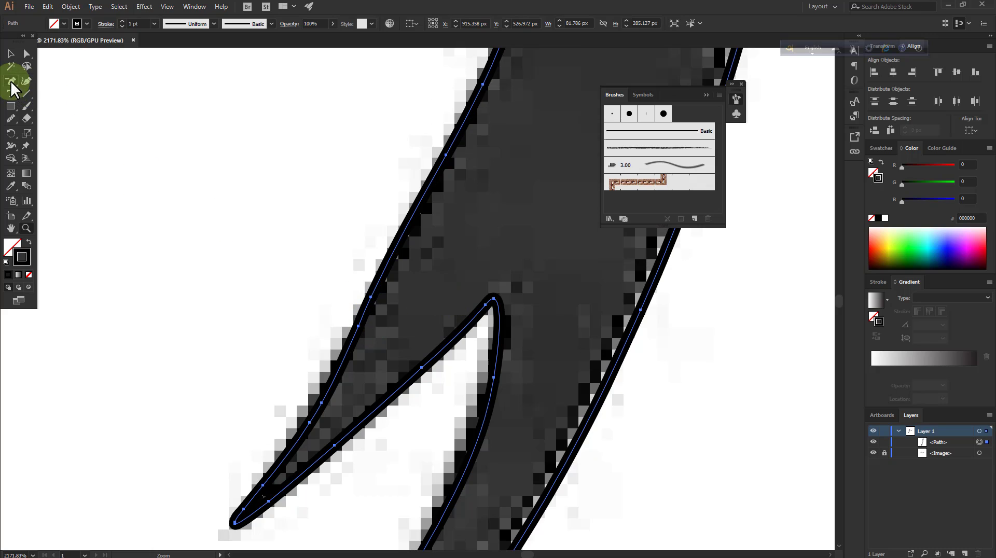
{"action": "left_click", "coordinate": [359, 326]}
{"action": "scroll", "coordinate": [447, 339], "scroll_direction": "up", "scroll_amount": 2}
{"action": "scroll", "coordinate": [405, 331], "scroll_direction": "down", "scroll_amount": 3}
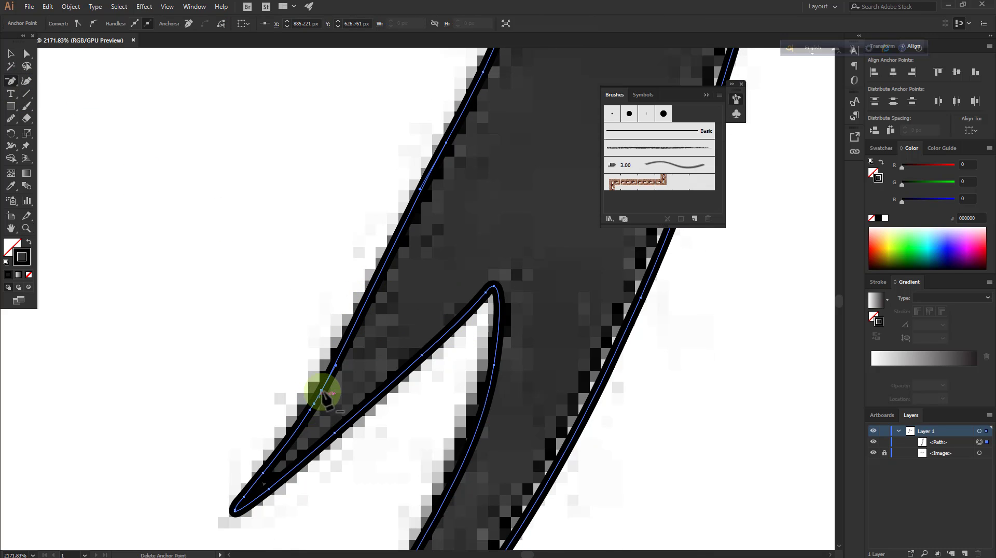
{"action": "left_click", "coordinate": [321, 392]}
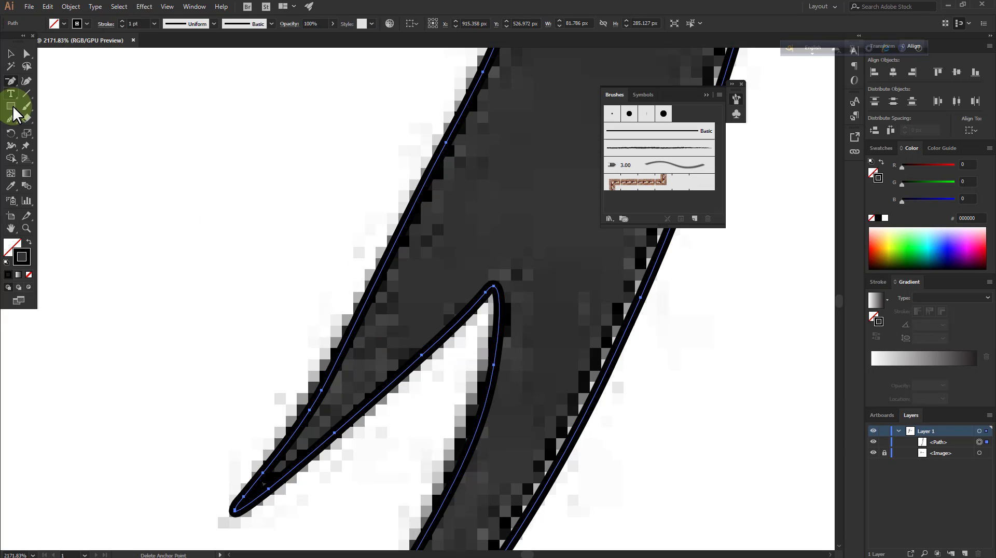
Move the anchor point on the blade's left edge down to just above the notch's level using the Curvature tool
{"action": "left_click", "coordinate": [26, 81]}
{"action": "left_click_drag", "start_coordinate": [446, 143], "coordinate": [393, 264]}
{"action": "left_click", "coordinate": [10, 54]}
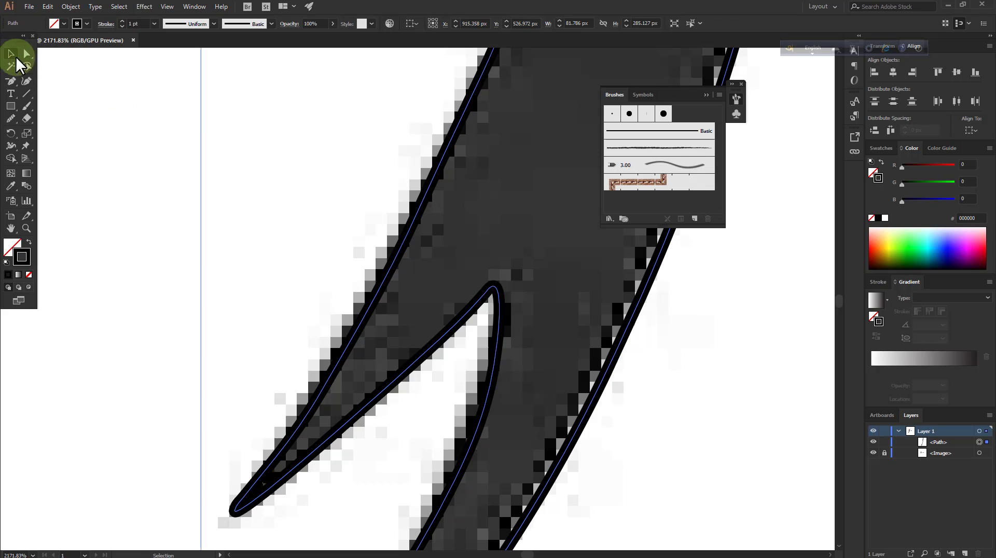
Reposition two anchor points on the shorter tip's outer edge with the Curvature tool to even out its curve
{"action": "scroll", "coordinate": [243, 312], "scroll_direction": "down", "scroll_amount": 3}
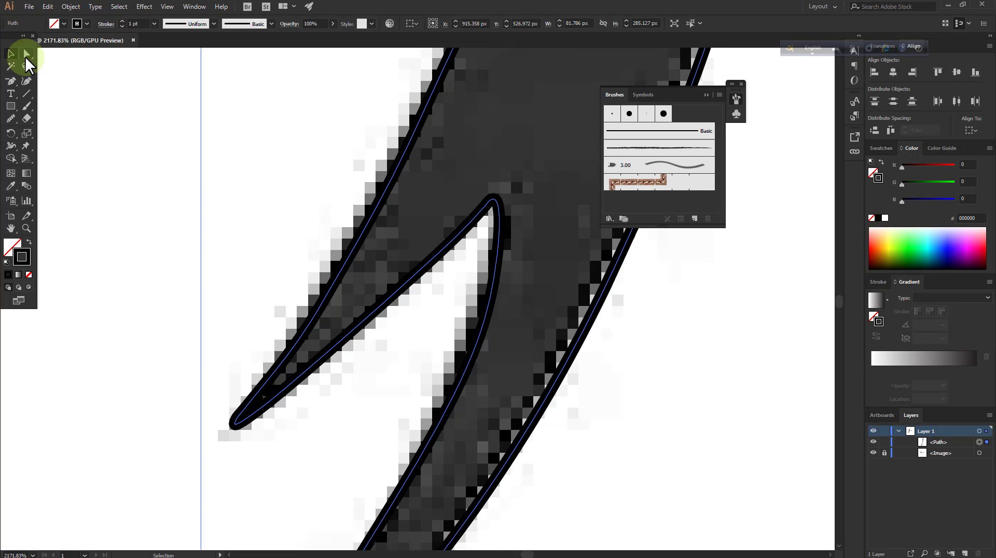
{"action": "left_click", "coordinate": [26, 81]}
{"action": "left_click_drag", "start_coordinate": [306, 327], "coordinate": [293, 347]}
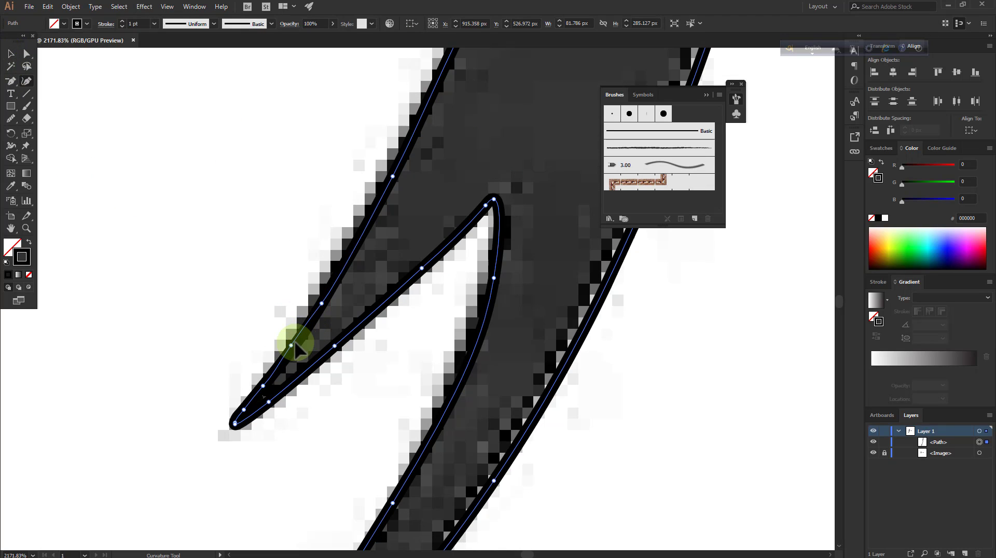
{"action": "left_click", "coordinate": [321, 305]}
{"action": "left_click_drag", "start_coordinate": [321, 303], "coordinate": [354, 252]}
Undo the last two anchor point moves on the shorter tip's outer edge
{"action": "scroll", "coordinate": [418, 281], "scroll_direction": "up", "scroll_amount": 8}
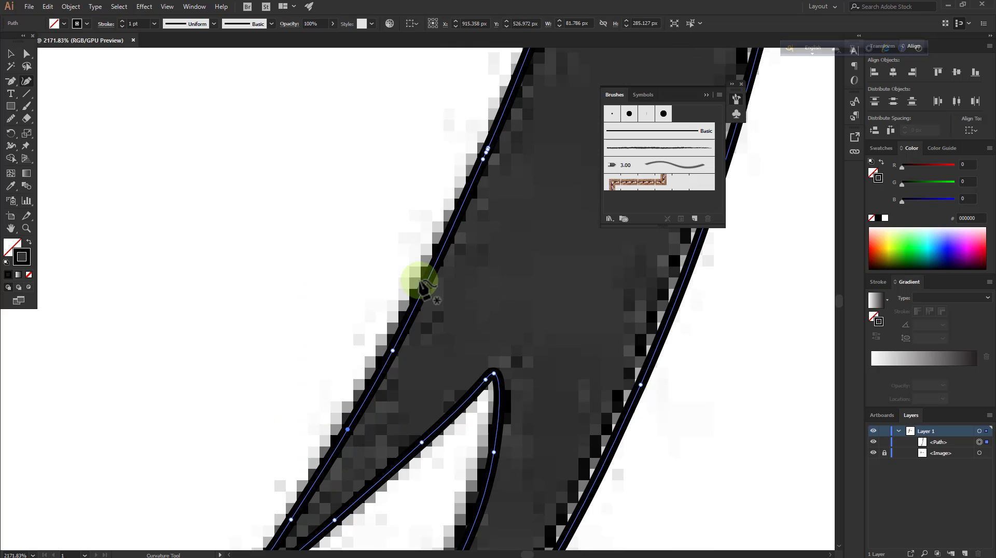
{"action": "scroll", "coordinate": [425, 281], "scroll_direction": "down", "scroll_amount": 8}
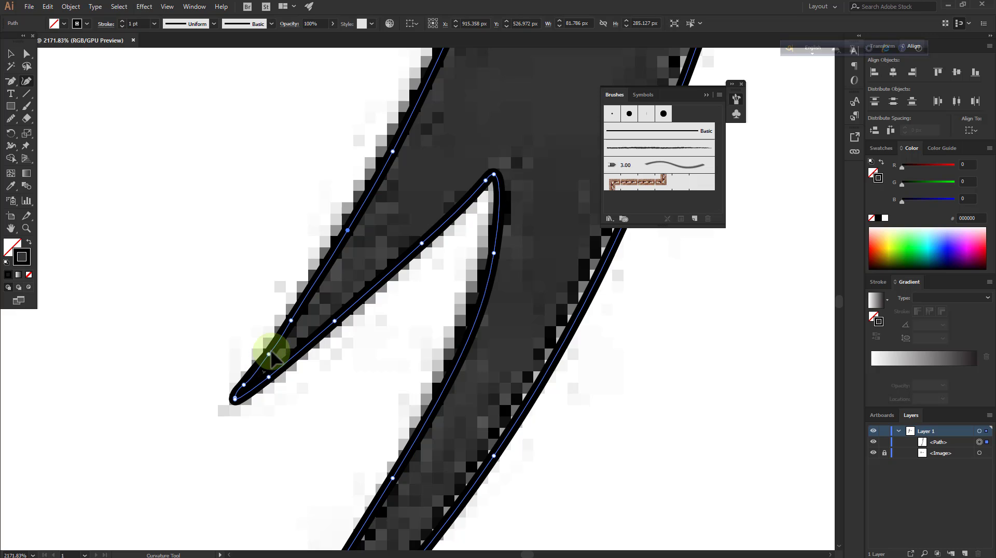
{"action": "right_click", "coordinate": [250, 308]}
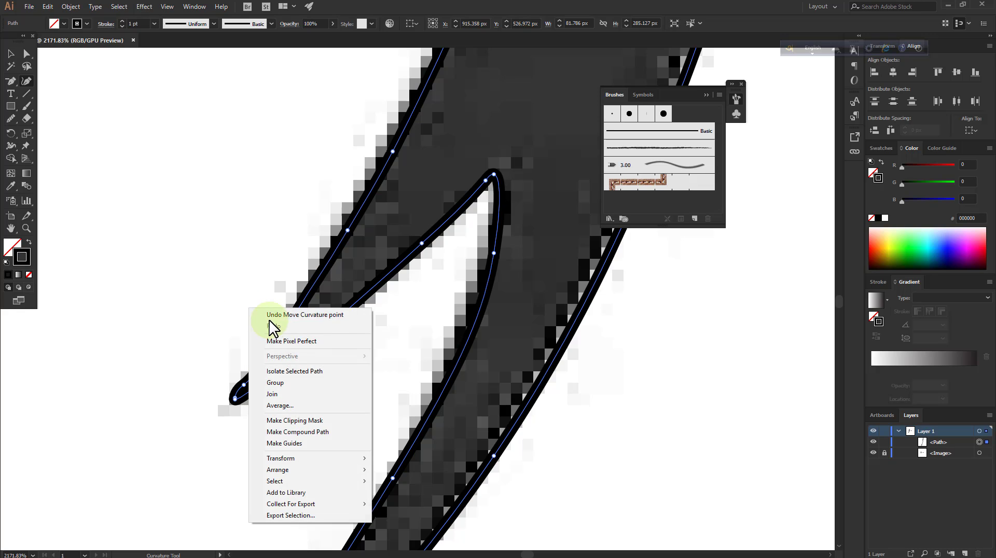
{"action": "left_click", "coordinate": [271, 315]}
{"action": "right_click", "coordinate": [221, 283]}
{"action": "left_click", "coordinate": [241, 289]}
Smooth the outer edge of the shorter tip with the Smooth tool
{"action": "left_click", "coordinate": [10, 122]}
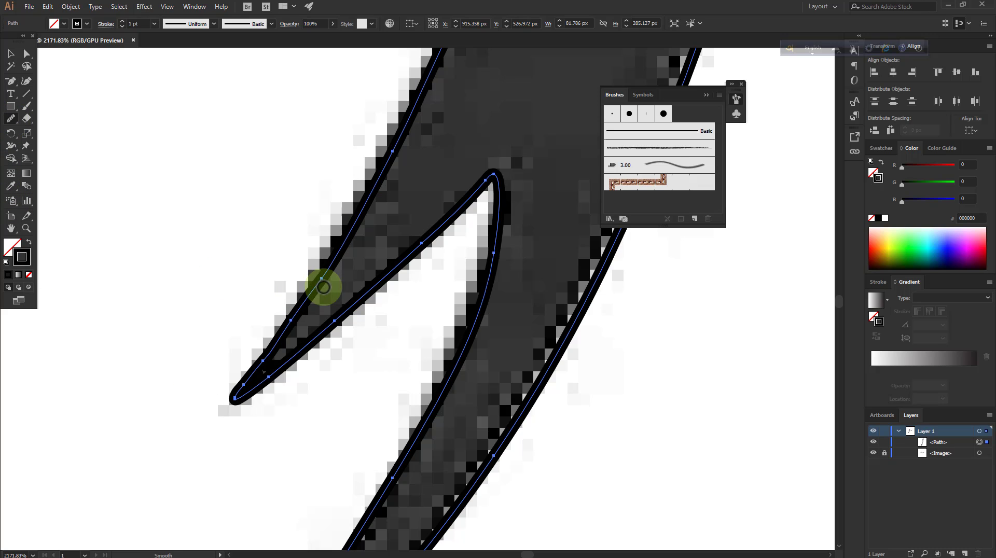
{"action": "left_click_drag", "start_coordinate": [323, 287], "coordinate": [290, 323]}
{"action": "scroll", "coordinate": [390, 367], "scroll_direction": "up", "scroll_amount": 2}
{"action": "scroll", "coordinate": [389, 366], "scroll_direction": "up", "scroll_amount": 12}
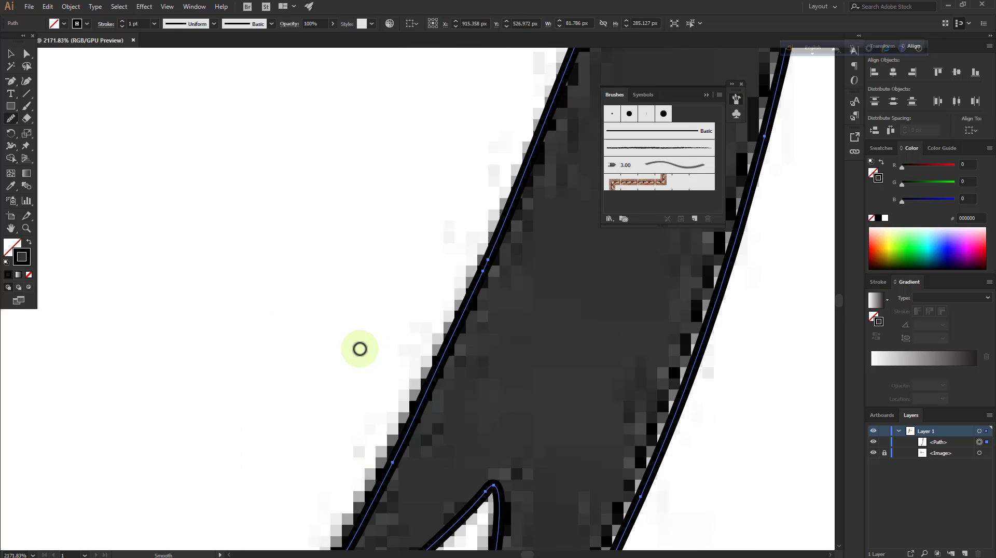
Adjust the anchor point on the blade's left edge just below the gray watermark lettering and delete the surplus point beside it
{"action": "left_click", "coordinate": [27, 228]}
{"action": "left_click_drag", "start_coordinate": [355, 263], "coordinate": [403, 336]}
{"action": "mouse_move", "coordinate": [471, 451]}
{"action": "left_mouse_down"}
{"action": "mouse_move", "coordinate": [485, 449]}
{"action": "mouse_move", "coordinate": [456, 446]}
{"action": "left_mouse_up"}
{"action": "left_click_drag", "start_coordinate": [477, 357], "coordinate": [486, 352]}
{"action": "left_click_drag", "start_coordinate": [437, 424], "coordinate": [467, 421]}
{"action": "left_click_drag", "start_coordinate": [501, 246], "coordinate": [497, 244]}
{"action": "left_click", "coordinate": [27, 81]}
{"action": "left_click", "coordinate": [448, 266]}
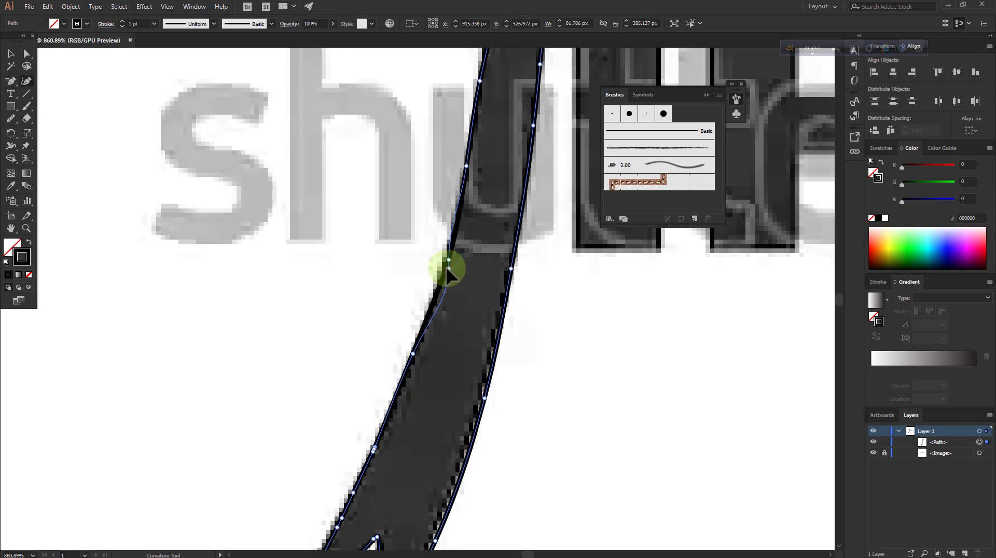
{"action": "left_click", "coordinate": [9, 79]}
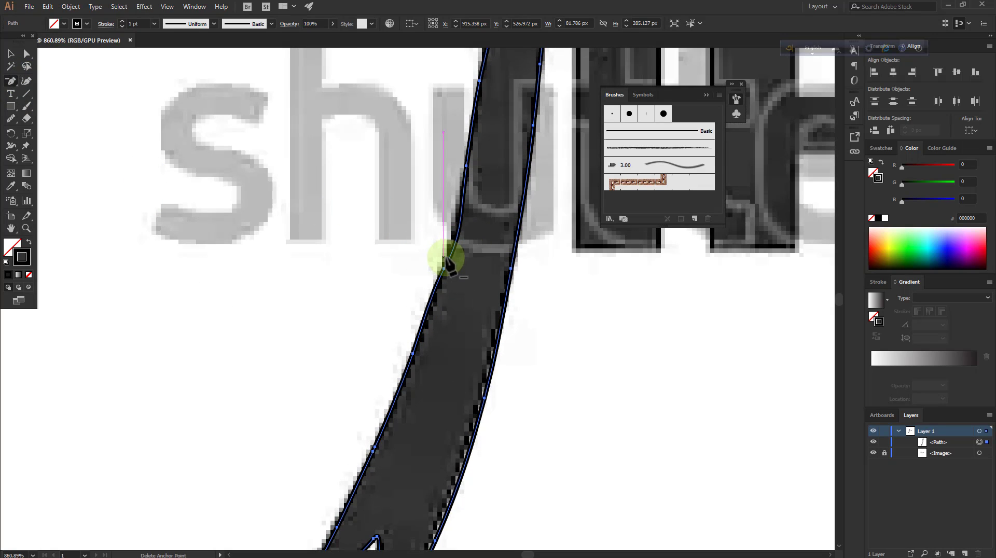
{"action": "left_click", "coordinate": [449, 260]}
Delete the remaining crowded anchor points on the blade's left edge near the base of the gray lettering
{"action": "left_click", "coordinate": [27, 83]}
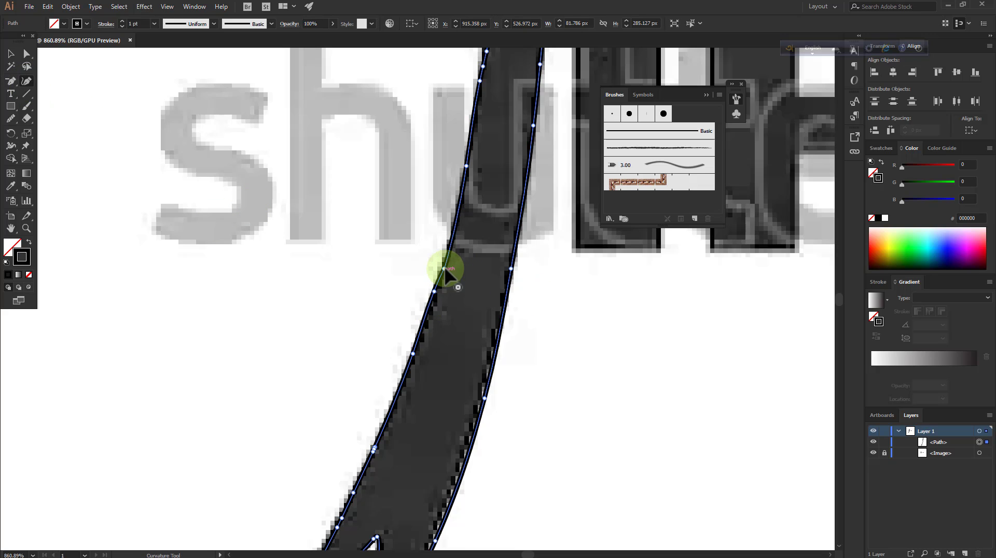
{"action": "left_click", "coordinate": [11, 79]}
{"action": "left_click", "coordinate": [434, 292]}
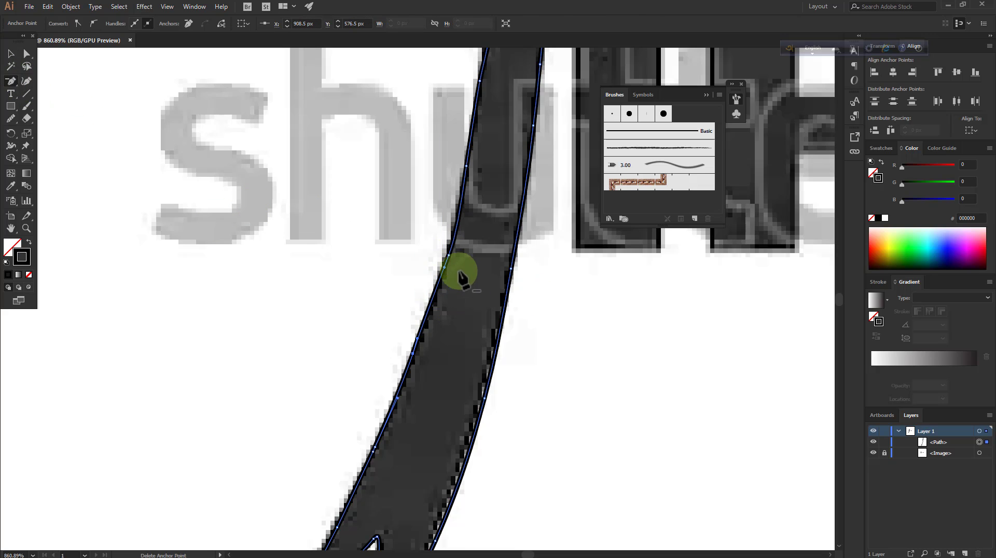
{"action": "left_click", "coordinate": [447, 263]}
{"action": "left_click", "coordinate": [586, 300]}
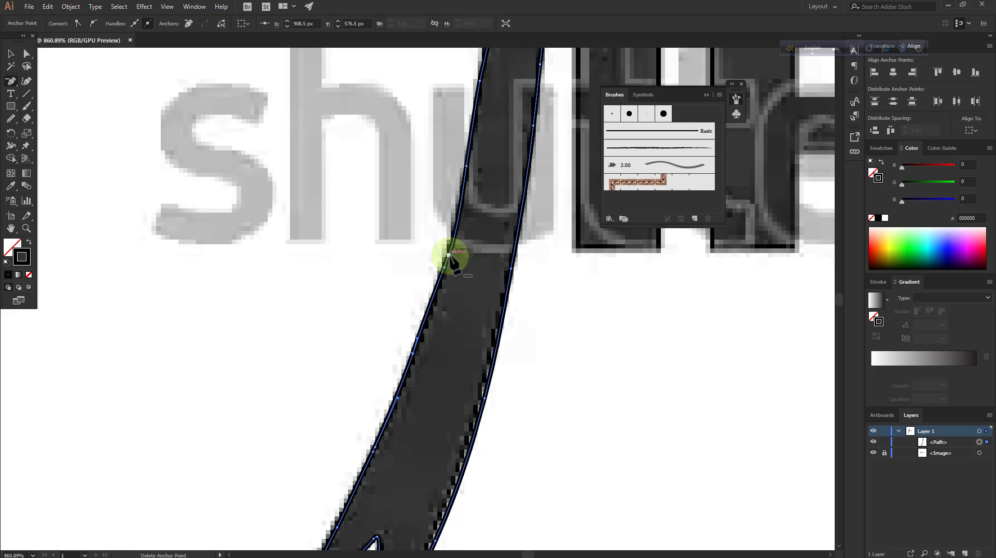
{"action": "left_click", "coordinate": [449, 254]}
{"action": "left_click", "coordinate": [26, 80]}
Smooth the blade's left edge from the gray lettering down to the stretch below it
{"action": "scroll", "coordinate": [469, 167], "scroll_direction": "up", "scroll_amount": 1}
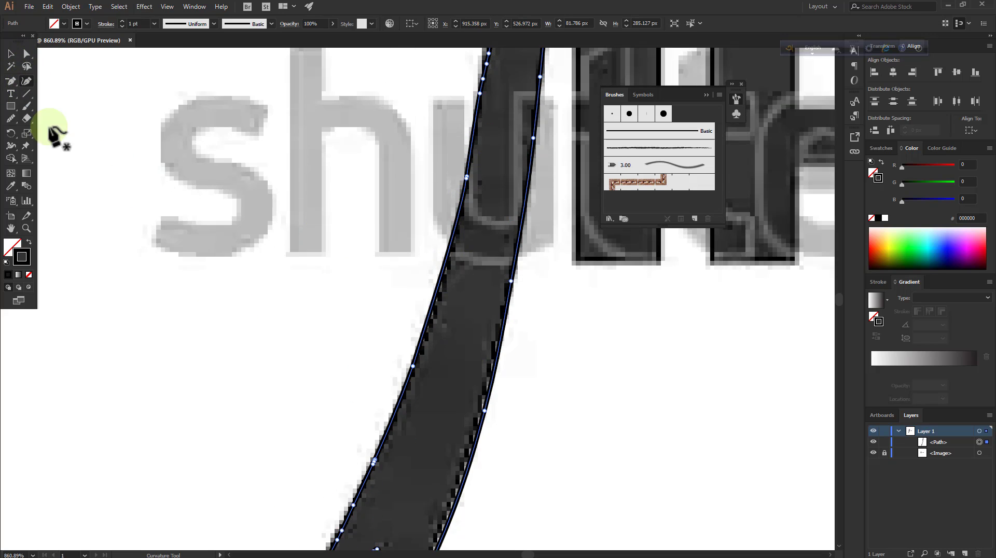
{"action": "left_click", "coordinate": [10, 118]}
{"action": "left_click_drag", "start_coordinate": [472, 150], "coordinate": [437, 281]}
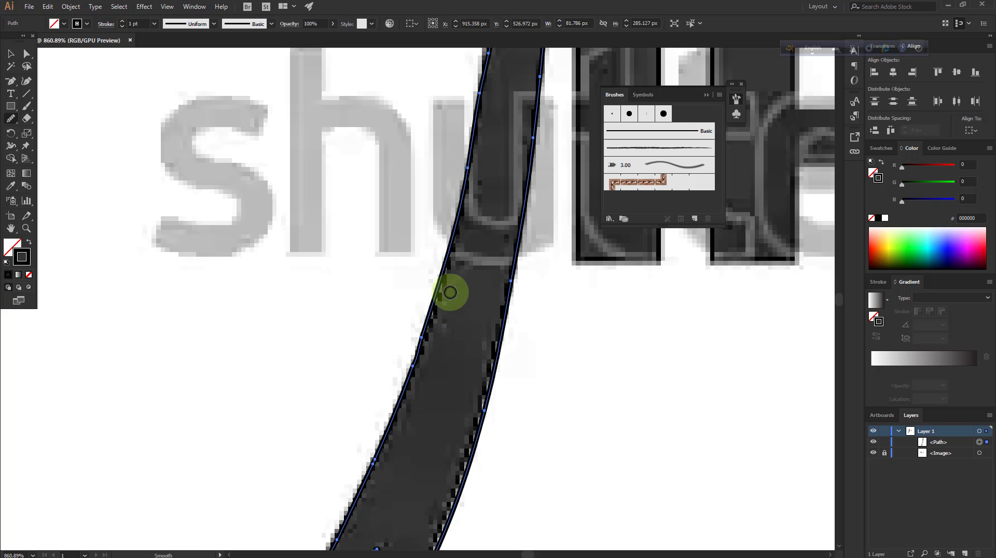
{"action": "left_click_drag", "start_coordinate": [455, 229], "coordinate": [430, 340]}
Move the anchor point beneath the guard's left hook up to the bend with the Curvature tool and smooth the hook's inner curve
{"action": "scroll", "coordinate": [444, 306], "scroll_direction": "down", "scroll_amount": 6}
{"action": "scroll", "coordinate": [446, 318], "scroll_direction": "up", "scroll_amount": 6}
{"action": "scroll", "coordinate": [459, 322], "scroll_direction": "down", "scroll_amount": 7}
{"action": "scroll", "coordinate": [467, 324], "scroll_direction": "up", "scroll_amount": 20}
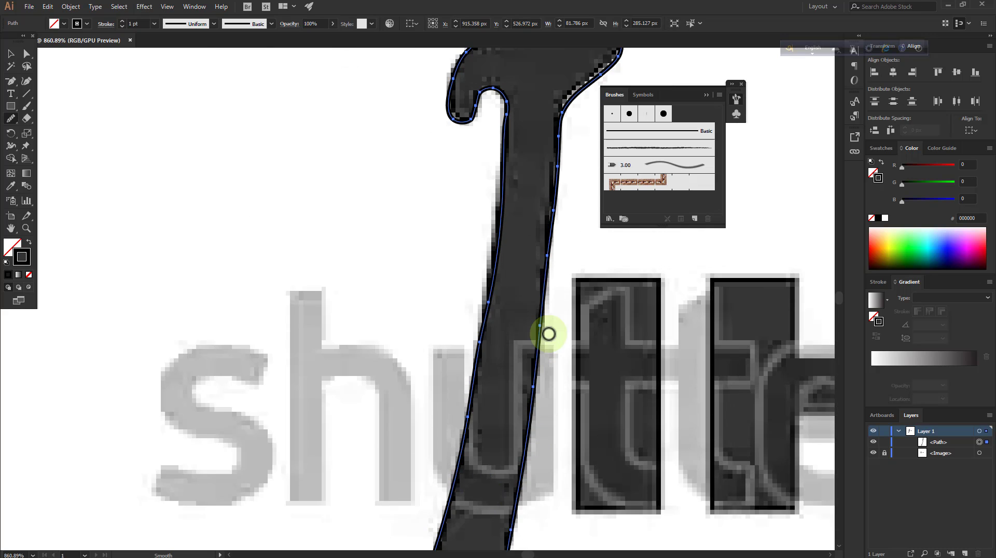
{"action": "scroll", "coordinate": [528, 282], "scroll_direction": "up", "scroll_amount": 1}
{"action": "left_click", "coordinate": [27, 81]}
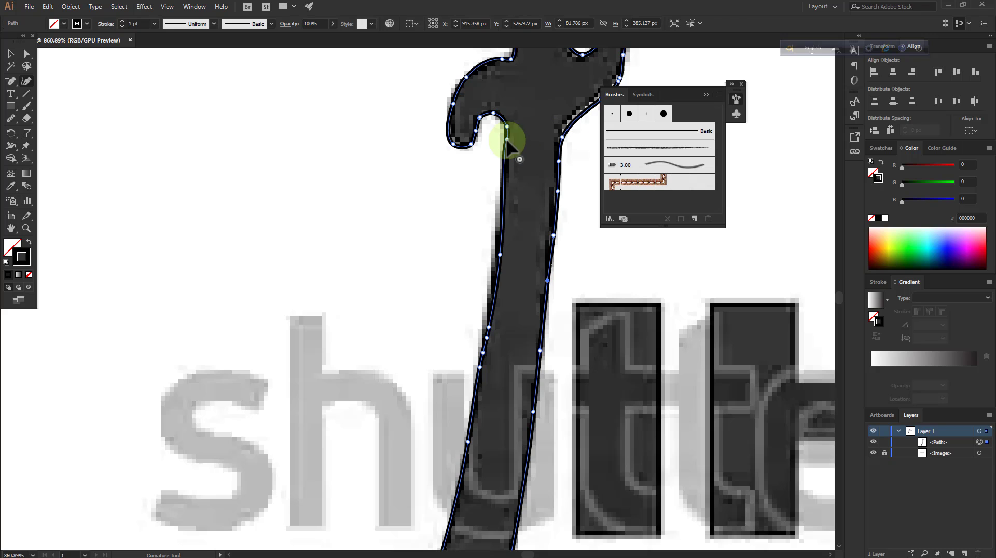
{"action": "left_click_drag", "start_coordinate": [503, 203], "coordinate": [505, 125]}
{"action": "left_click", "coordinate": [10, 118]}
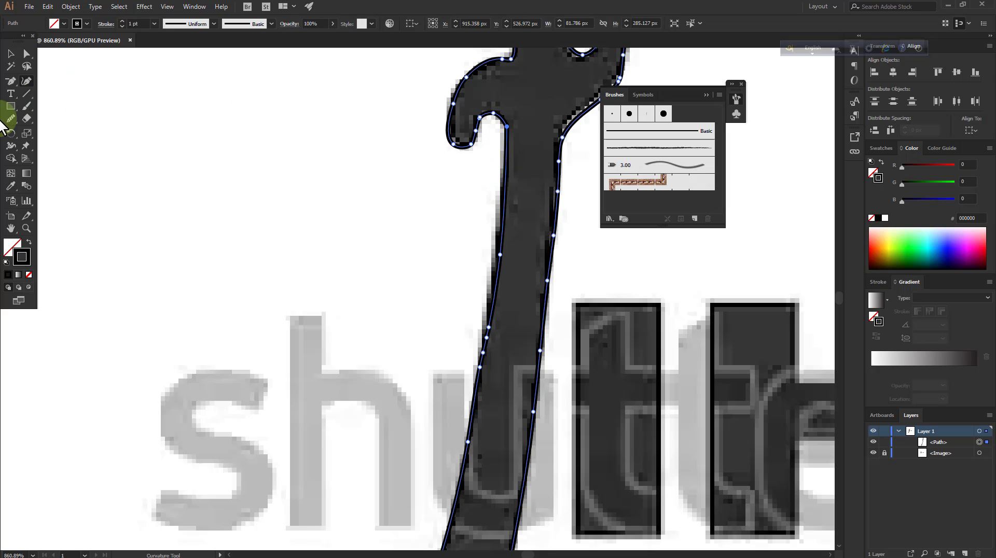
{"action": "left_click_drag", "start_coordinate": [489, 120], "coordinate": [472, 146]}
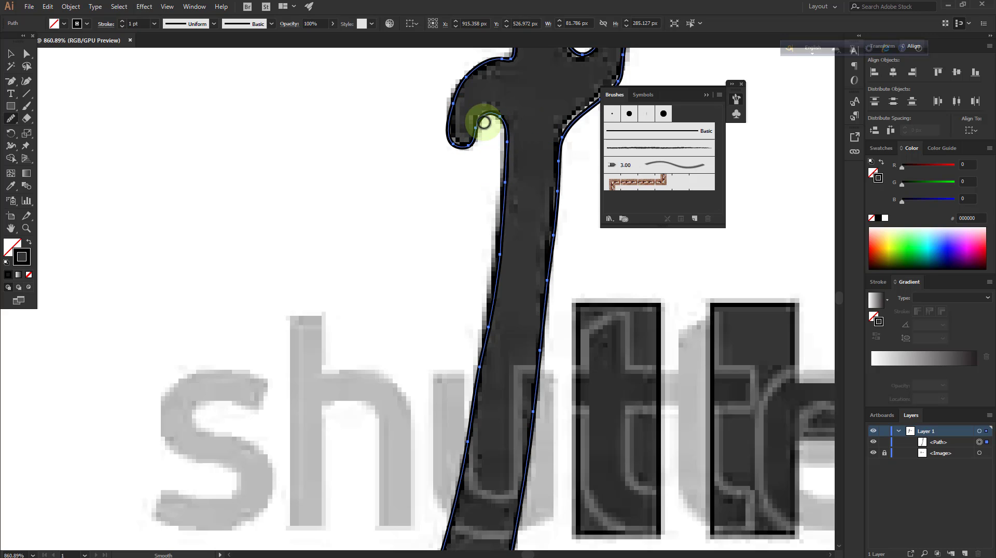
{"action": "scroll", "coordinate": [505, 254], "scroll_direction": "down", "scroll_amount": 6}
{"action": "scroll", "coordinate": [504, 254], "scroll_direction": "up", "scroll_amount": 5}
Delete surplus anchor points on the blade's left edge just below the guard's left hook
{"action": "left_click", "coordinate": [11, 82]}
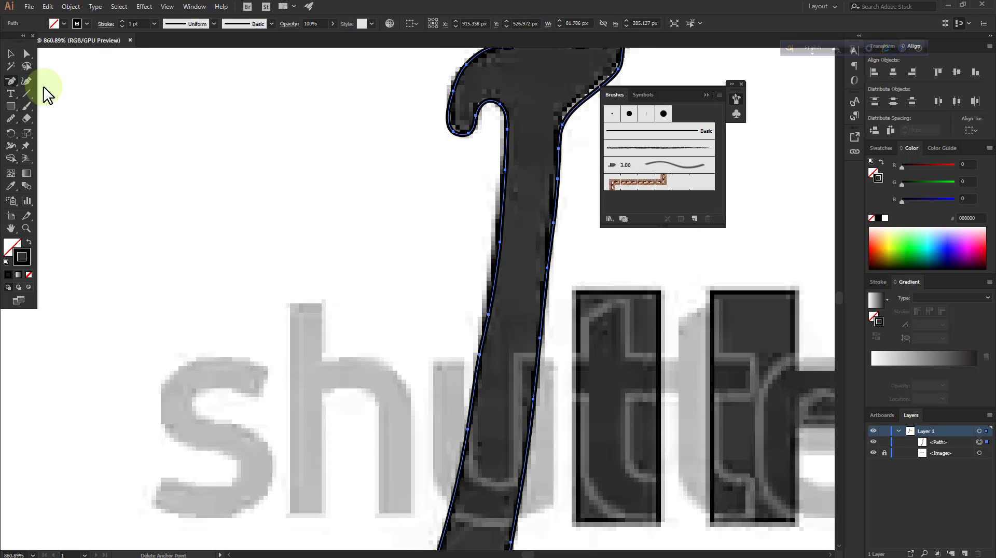
{"action": "left_click", "coordinate": [506, 170]}
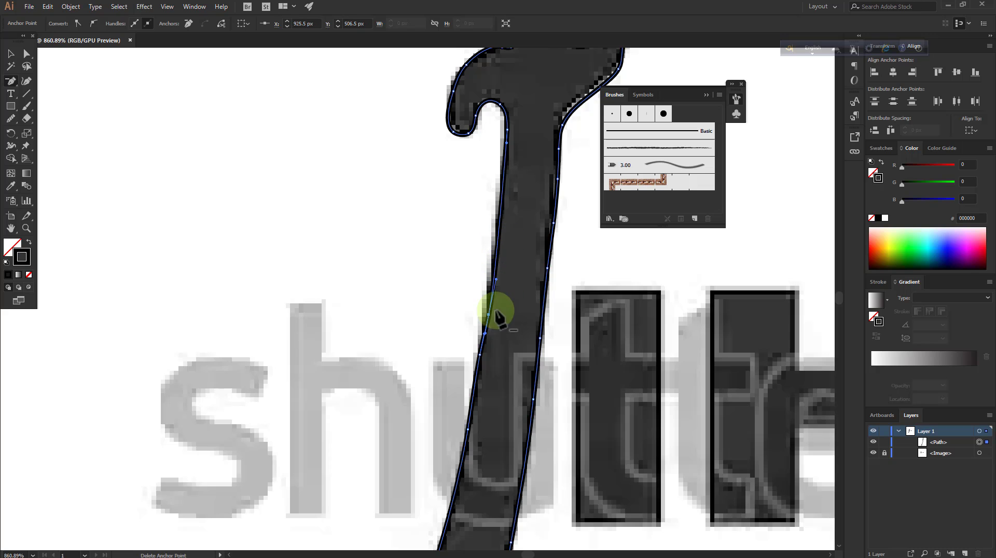
{"action": "scroll", "coordinate": [511, 298], "scroll_direction": "down", "scroll_amount": 4}
{"action": "scroll", "coordinate": [517, 280], "scroll_direction": "up", "scroll_amount": 5}
{"action": "scroll", "coordinate": [514, 270], "scroll_direction": "up", "scroll_amount": 5}
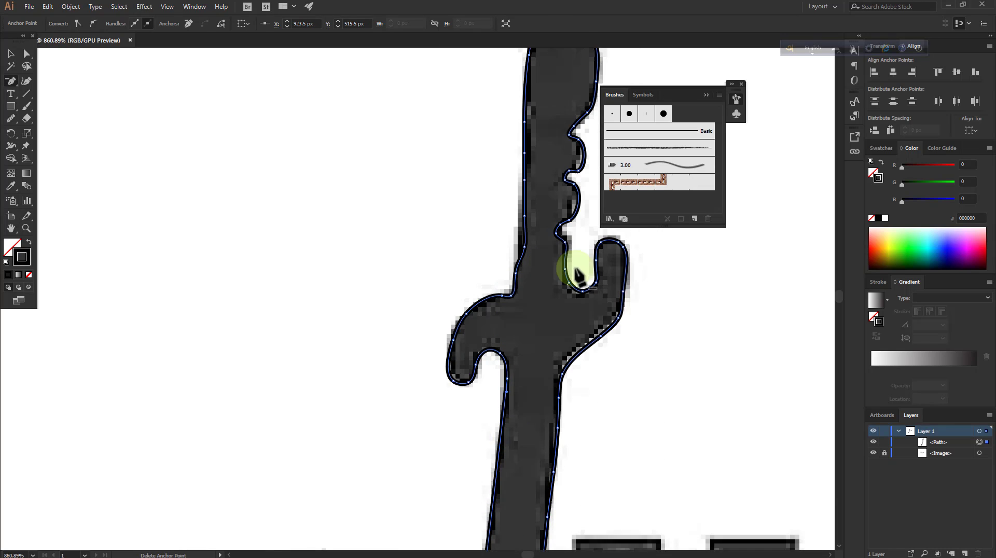
Reposition an anchor point on the handle's left edge with the Curvature tool and smooth that edge down into the guard's left hook
{"action": "key", "text": "shift+grave"}
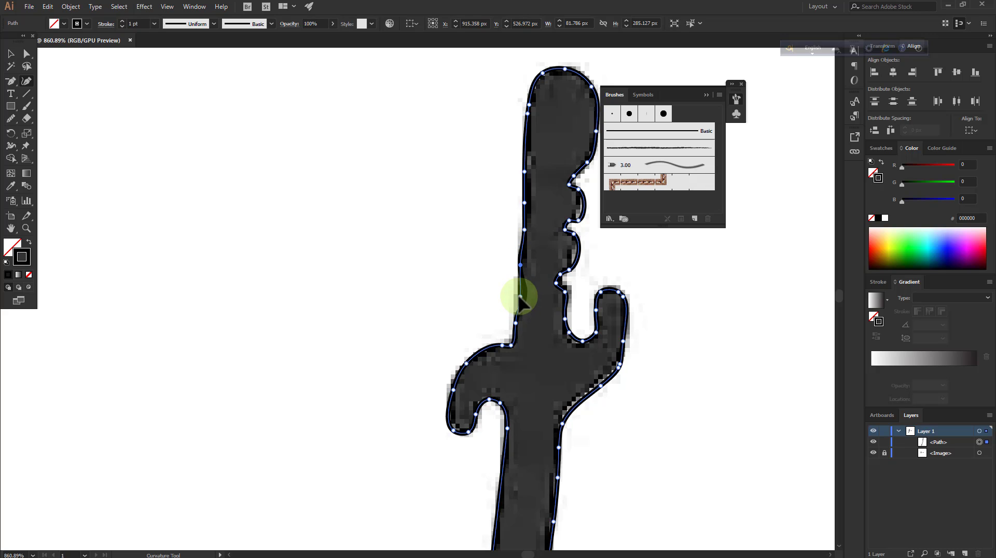
{"action": "left_click", "coordinate": [521, 265]}
{"action": "left_click", "coordinate": [11, 118]}
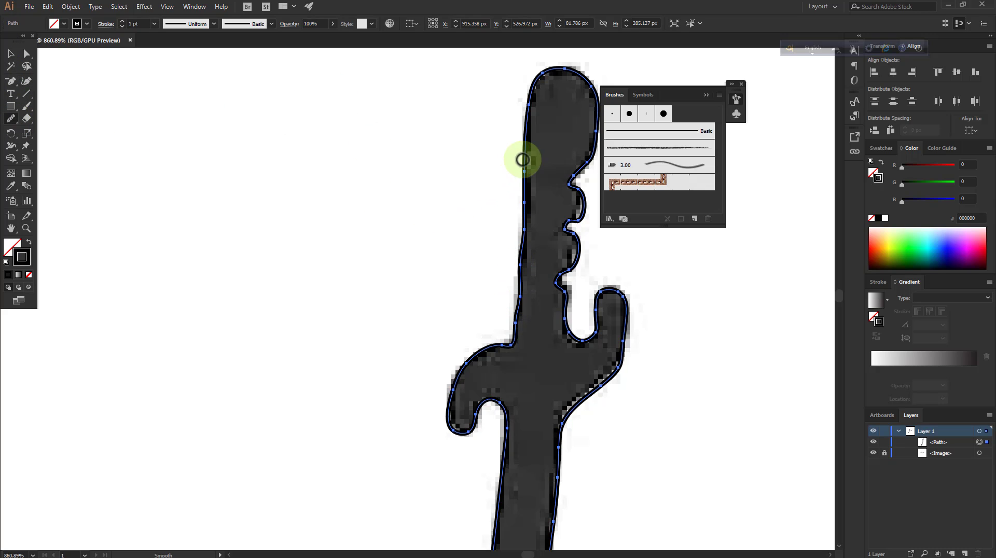
{"action": "mouse_move", "coordinate": [522, 158]}
{"action": "left_mouse_down"}
{"action": "mouse_move", "coordinate": [536, 195]}
{"action": "mouse_move", "coordinate": [518, 314]}
{"action": "mouse_move", "coordinate": [520, 163]}
{"action": "left_mouse_up"}
{"action": "mouse_move", "coordinate": [516, 316]}
{"action": "left_mouse_down"}
{"action": "mouse_move", "coordinate": [509, 350]}
{"action": "mouse_move", "coordinate": [489, 351]}
{"action": "left_mouse_up"}
{"action": "scroll", "coordinate": [527, 294], "scroll_direction": "down", "scroll_amount": 7}
{"action": "left_click_drag", "start_coordinate": [461, 291], "coordinate": [457, 338]}
Simplify the sword outline with the curve precision set to 100% and the preview on, and reselect the path
{"action": "left_click", "coordinate": [10, 54]}
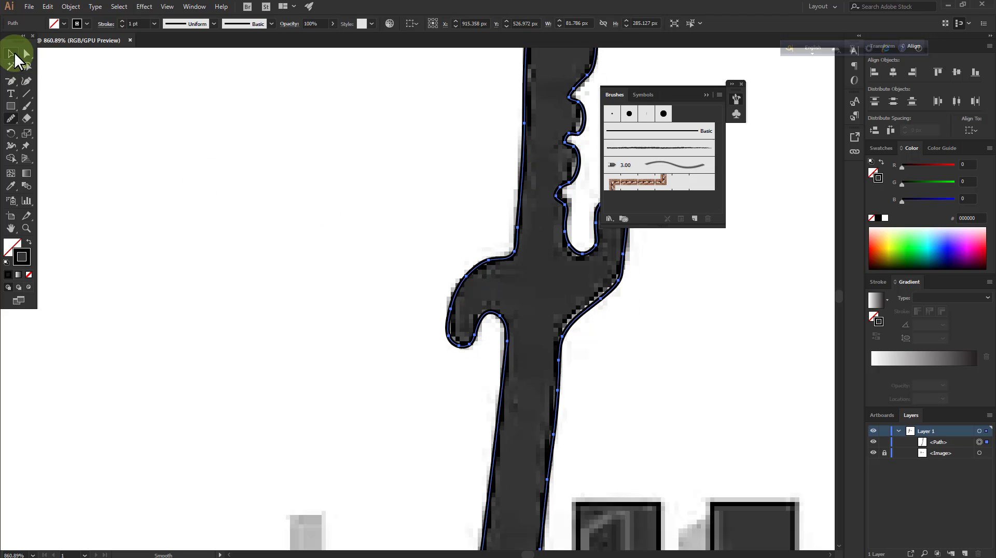
{"action": "left_click", "coordinate": [67, 8]}
{"action": "mouse_move", "coordinate": [200, 243]}
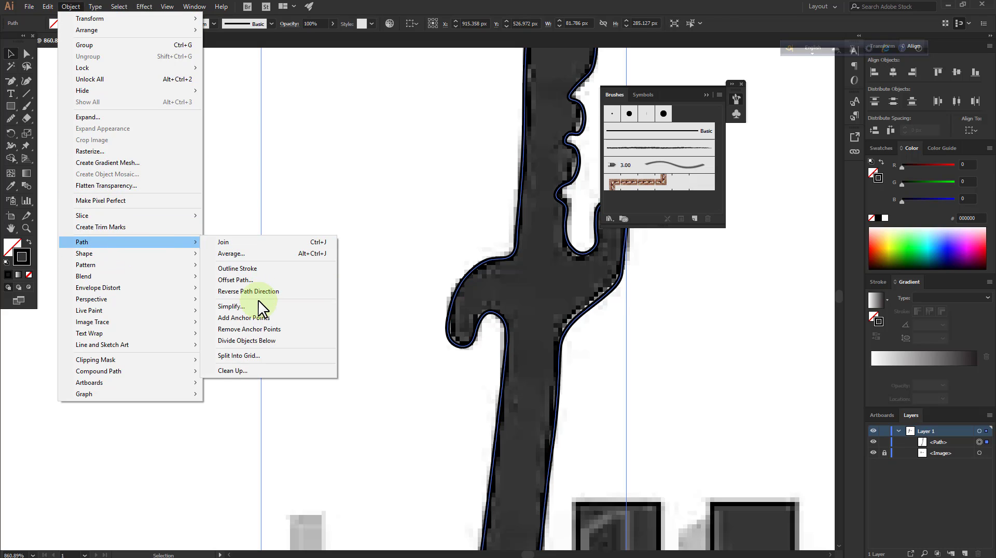
{"action": "left_click", "coordinate": [232, 307]}
{"action": "left_click", "coordinate": [675, 353]}
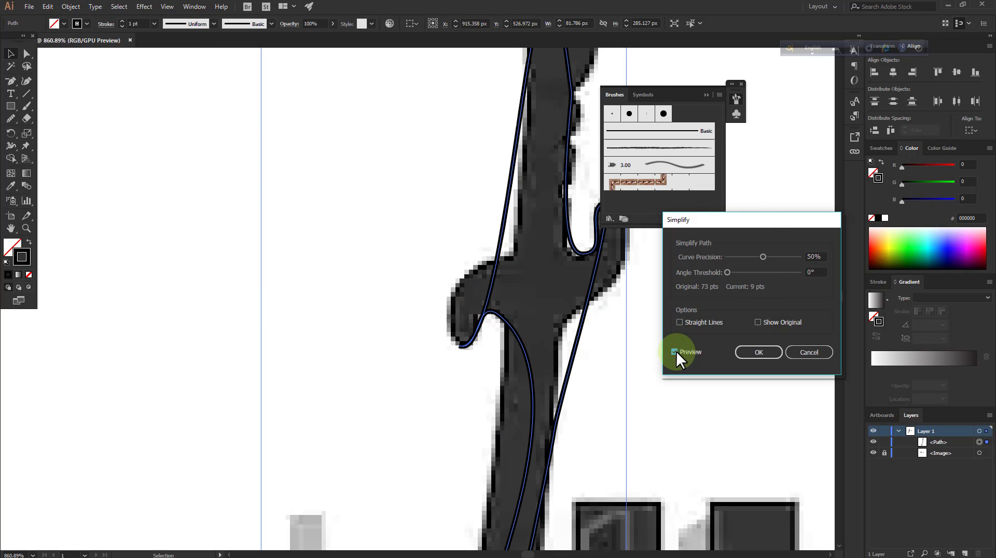
{"action": "left_click_drag", "start_coordinate": [772, 255], "coordinate": [819, 256]}
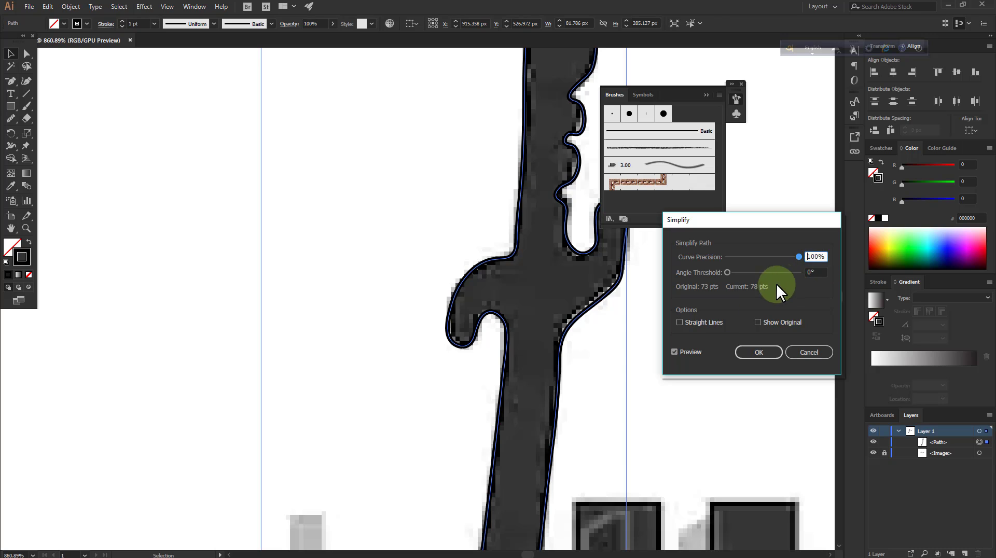
{"action": "left_click", "coordinate": [758, 352]}
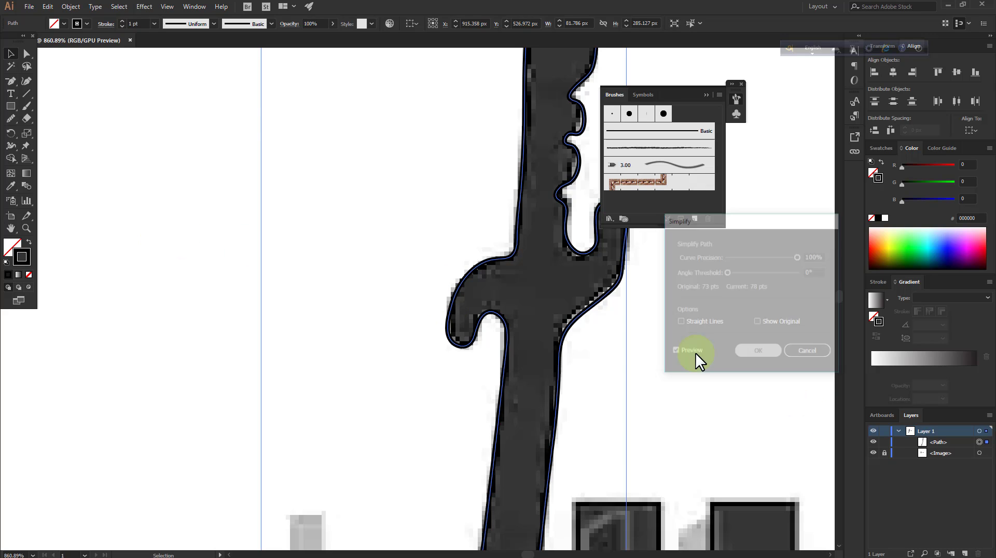
{"action": "left_click", "coordinate": [695, 346]}
{"action": "scroll", "coordinate": [694, 344], "scroll_direction": "up", "scroll_amount": 5}
{"action": "left_click", "coordinate": [730, 182]}
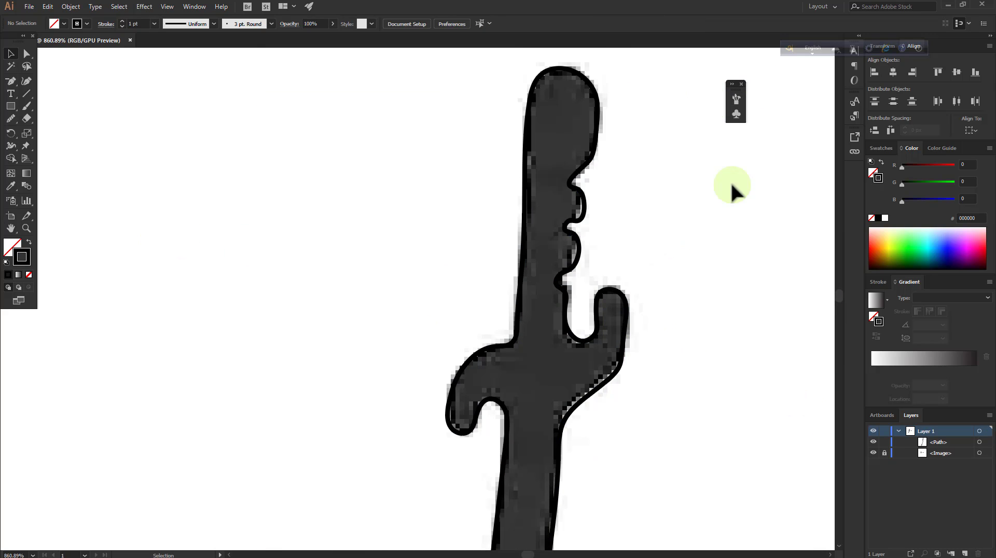
{"action": "left_click", "coordinate": [594, 154]}
Try to move the anchor point at the handle's uppermost finger notch with the Curvature tool, and undo the move
{"action": "left_click", "coordinate": [27, 79]}
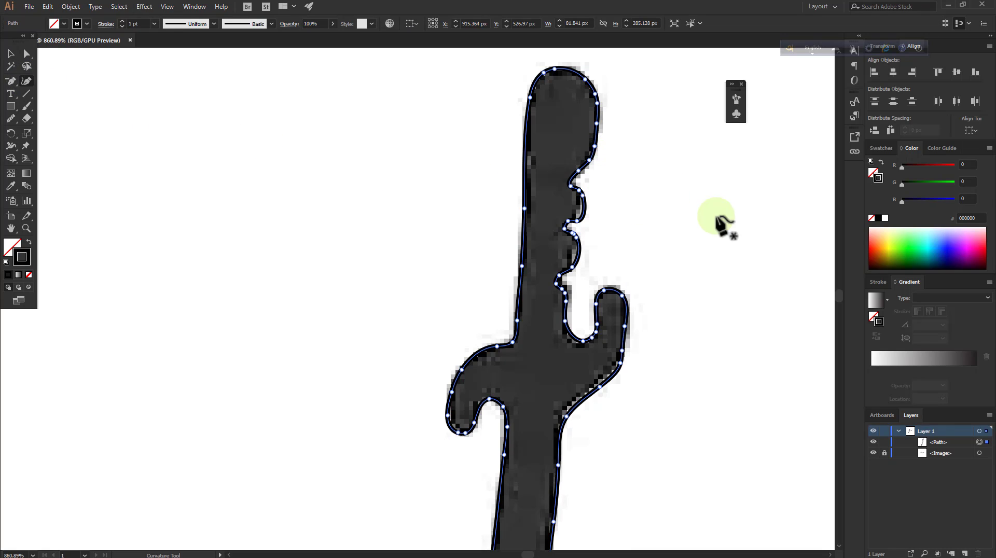
{"action": "left_click", "coordinate": [570, 181]}
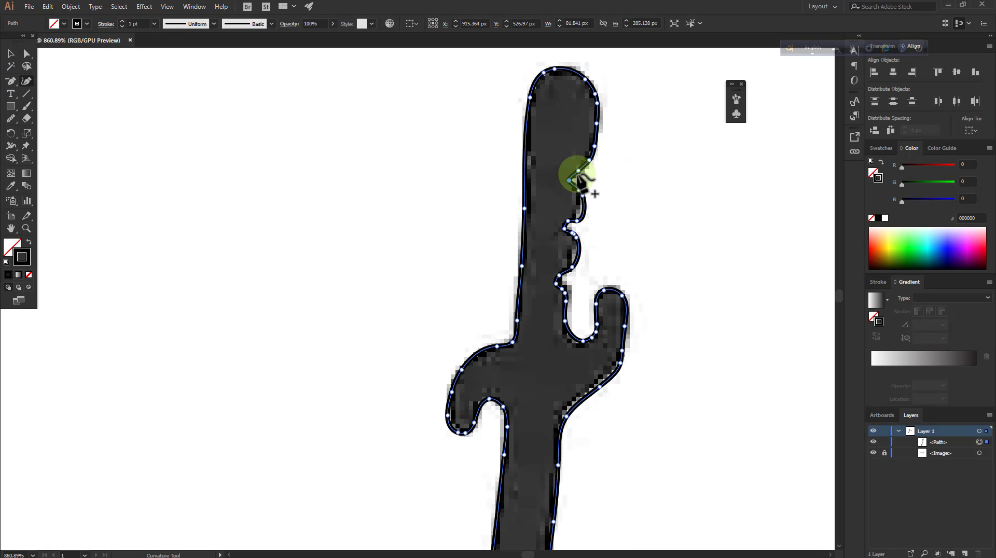
{"action": "right_click", "coordinate": [604, 176]}
{"action": "right_click", "coordinate": [620, 180]}
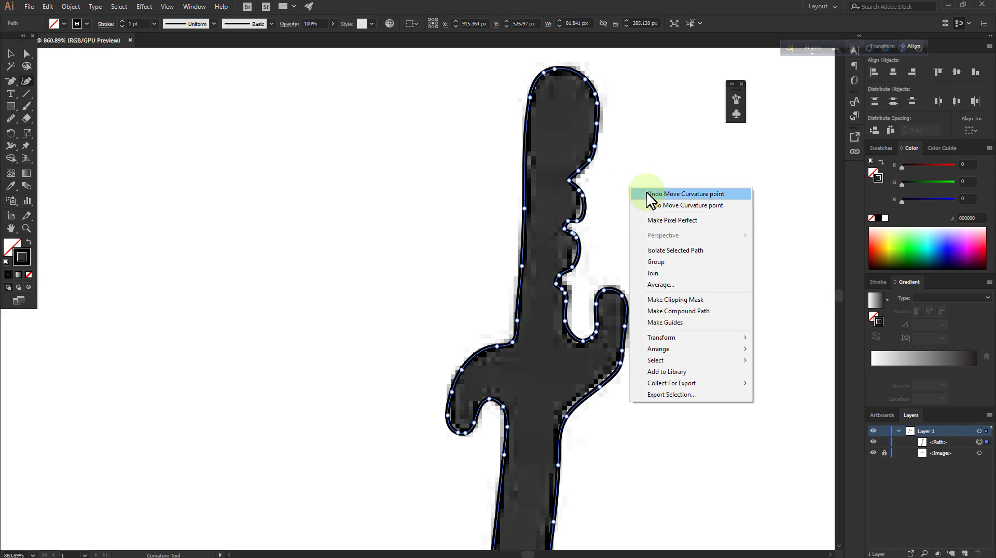
{"action": "left_click", "coordinate": [646, 198]}
Reshape the upper finger notches and the bump between them on the handle's right edge with the Curvature tool, following the traced image
{"action": "left_click", "coordinate": [27, 228]}
{"action": "left_click_drag", "start_coordinate": [609, 158], "coordinate": [507, 207]}
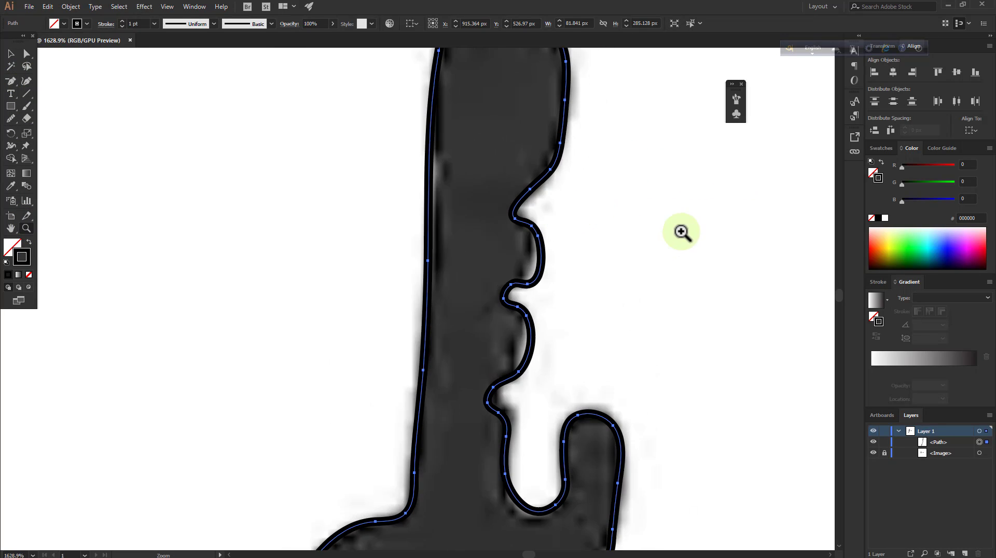
{"action": "left_click", "coordinate": [27, 81]}
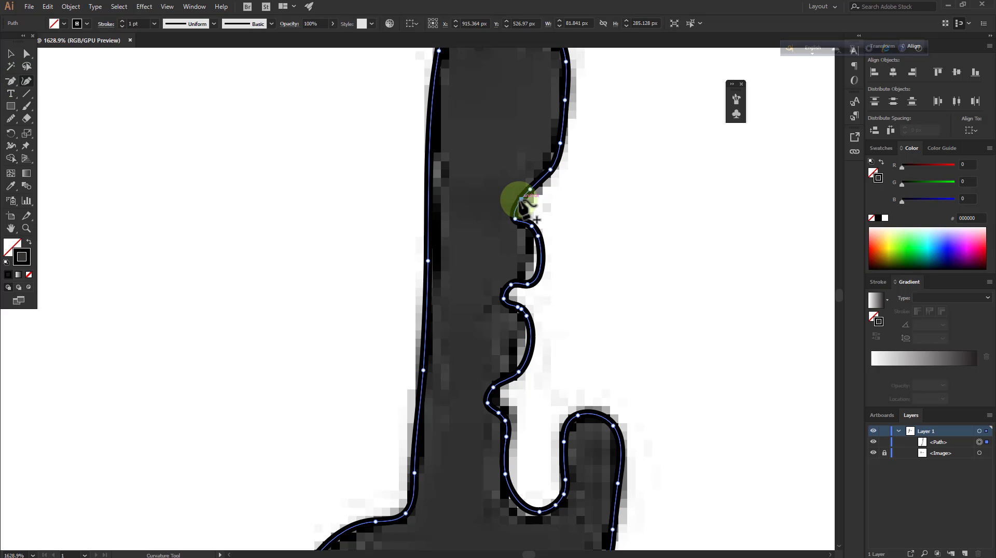
{"action": "scroll", "coordinate": [578, 240], "scroll_direction": "down", "scroll_amount": 1}
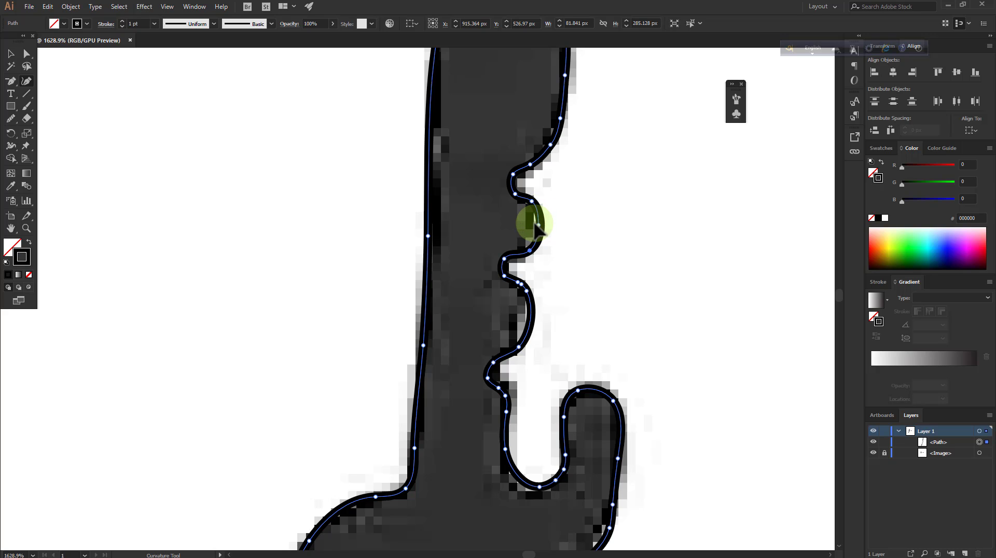
Reposition the anchor points of the lower finger bump on the handle's right edge to pull its curve inward
{"action": "scroll", "coordinate": [568, 243], "scroll_direction": "down", "scroll_amount": 3}
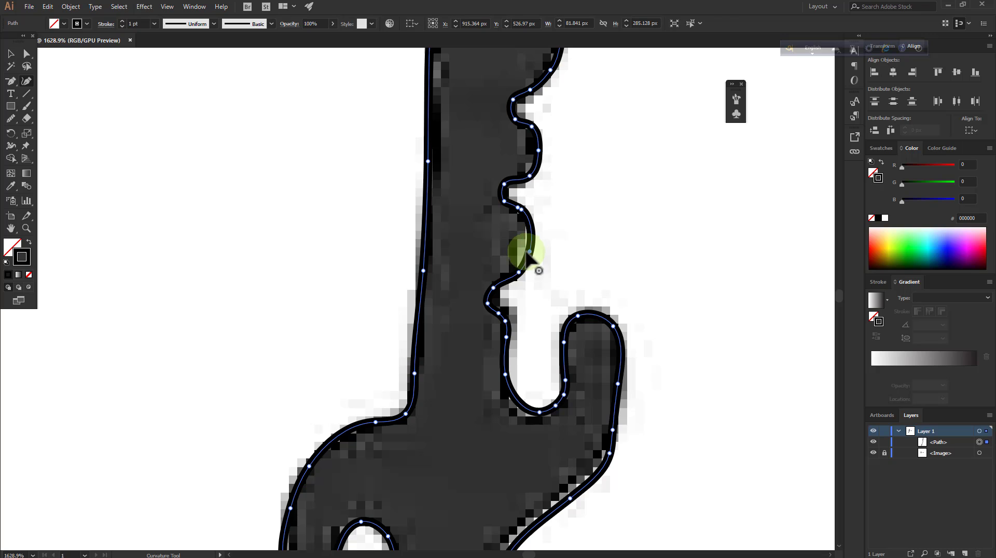
{"action": "left_click", "coordinate": [513, 278]}
{"action": "left_click_drag", "start_coordinate": [529, 253], "coordinate": [521, 252]}
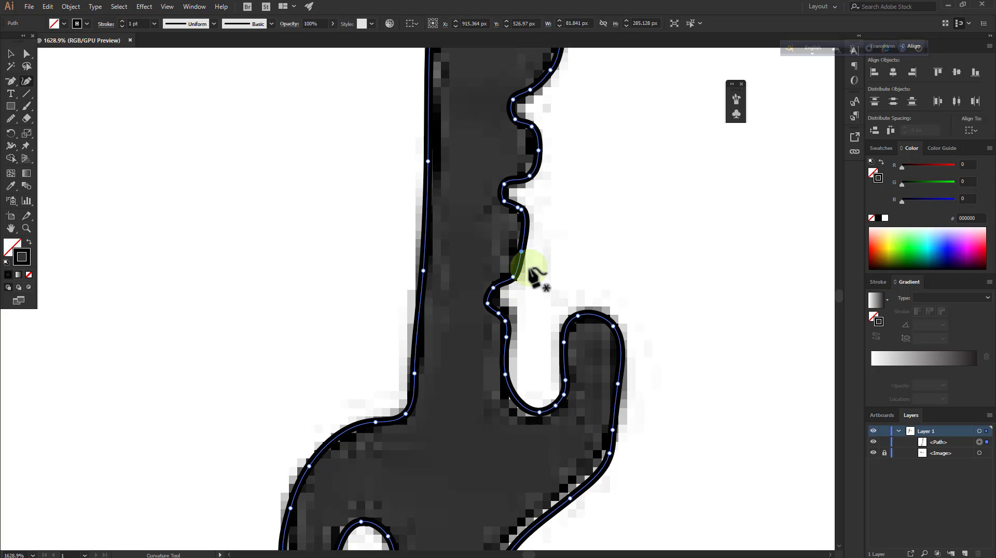
Smooth the path along the lower finger bump and notch on the handle's right edge with the Smooth tool
{"action": "scroll", "coordinate": [510, 283], "scroll_direction": "down", "scroll_amount": 1}
{"action": "left_click", "coordinate": [11, 118]}
{"action": "mouse_move", "coordinate": [451, 230]}
{"action": "left_mouse_down"}
{"action": "mouse_move", "coordinate": [523, 238]}
{"action": "mouse_move", "coordinate": [493, 255]}
{"action": "mouse_move", "coordinate": [521, 207]}
{"action": "mouse_move", "coordinate": [513, 189]}
{"action": "mouse_move", "coordinate": [523, 166]}
{"action": "mouse_move", "coordinate": [524, 208]}
{"action": "left_mouse_up"}
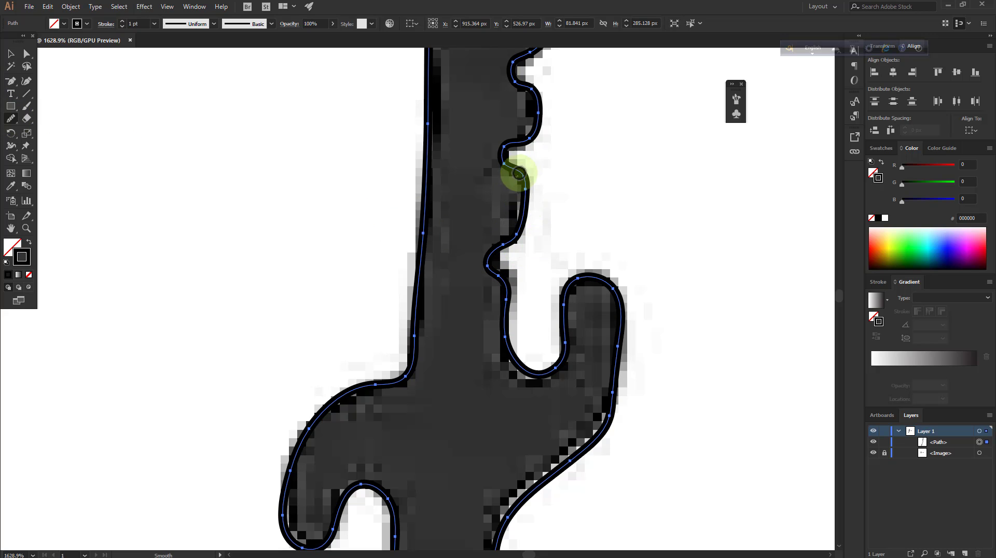
{"action": "left_click_drag", "start_coordinate": [518, 173], "coordinate": [516, 229]}
{"action": "scroll", "coordinate": [519, 231], "scroll_direction": "down", "scroll_amount": 2}
{"action": "mouse_move", "coordinate": [495, 185]}
{"action": "left_mouse_down"}
{"action": "mouse_move", "coordinate": [507, 205]}
{"action": "mouse_move", "coordinate": [506, 181]}
{"action": "mouse_move", "coordinate": [514, 282]}
{"action": "left_mouse_up"}
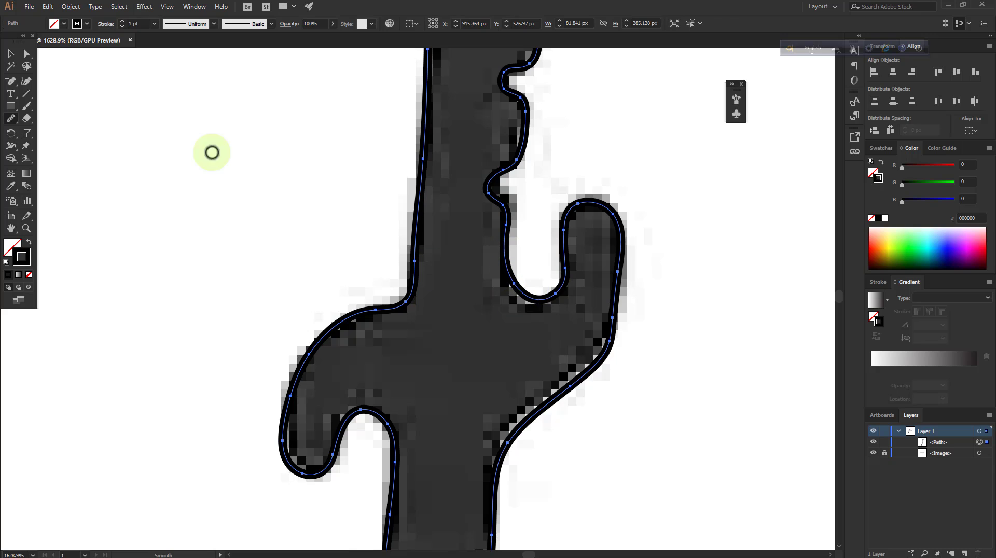
Reshape the bottom of the gap between the handle and the upturned guard prong with the Curvature tool, following the traced image
{"action": "left_click", "coordinate": [26, 80]}
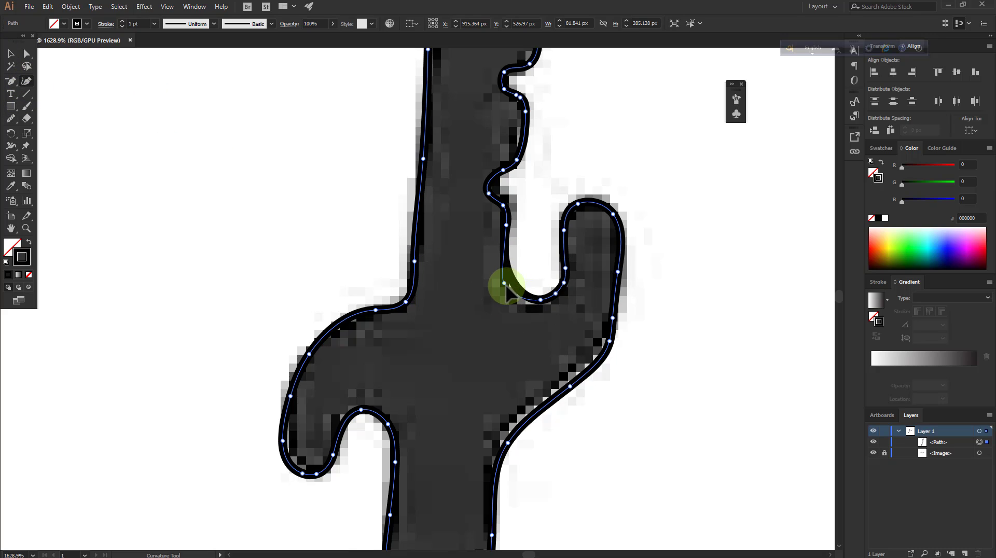
{"action": "left_click_drag", "start_coordinate": [540, 300], "coordinate": [522, 301]}
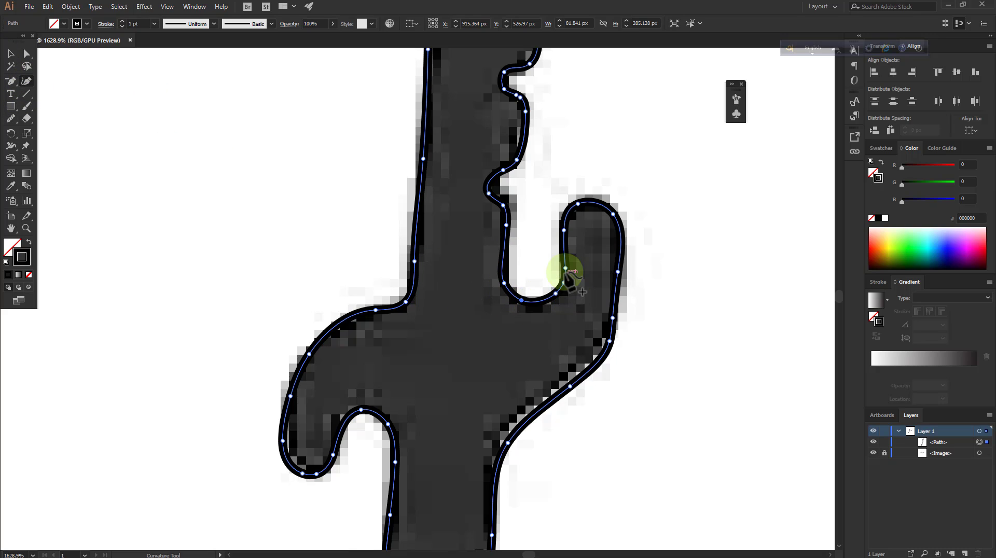
{"action": "scroll", "coordinate": [573, 264], "scroll_direction": "down", "scroll_amount": 5}
{"action": "scroll", "coordinate": [384, 223], "scroll_direction": "down", "scroll_amount": 3}
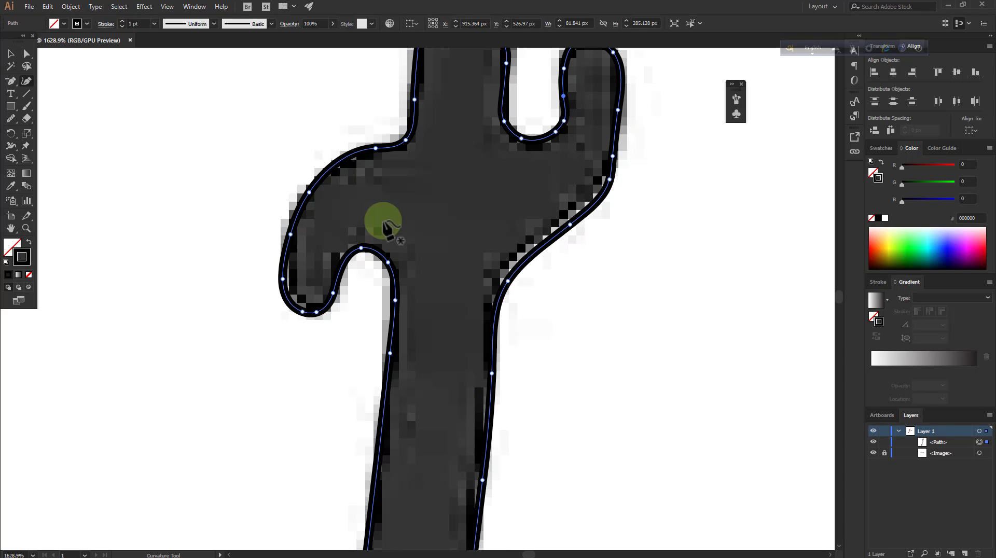
Deselect the sword outline and draw a rectangle 19 px wide and 52 px high over the letter I
{"action": "left_click", "coordinate": [26, 229]}
{"action": "left_click_drag", "start_coordinate": [300, 240], "coordinate": [256, 260]}
{"action": "left_click_drag", "start_coordinate": [379, 213], "coordinate": [275, 291]}
{"action": "left_click_drag", "start_coordinate": [354, 343], "coordinate": [439, 289]}
{"action": "left_click", "coordinate": [445, 214]}
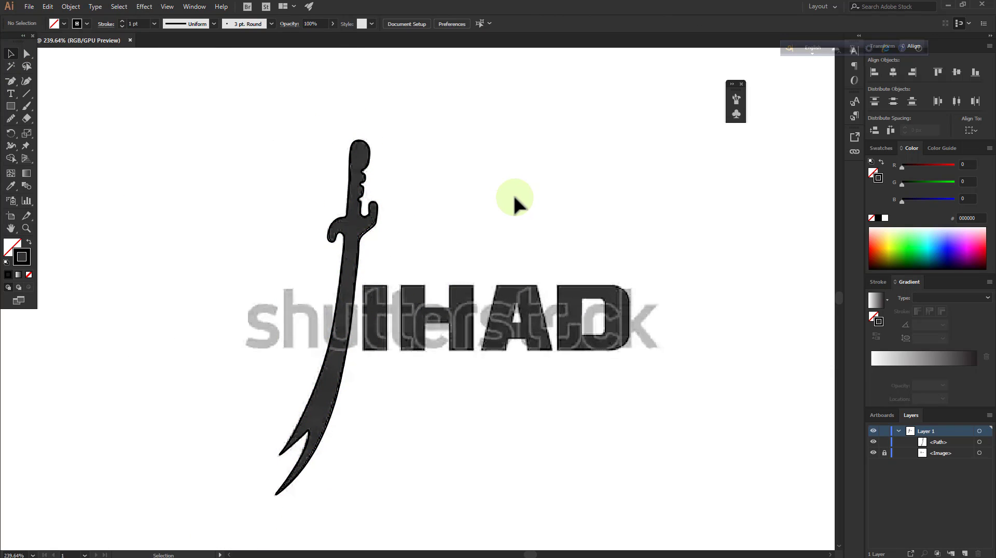
{"action": "scroll", "coordinate": [514, 197], "scroll_direction": "down", "scroll_amount": 2}
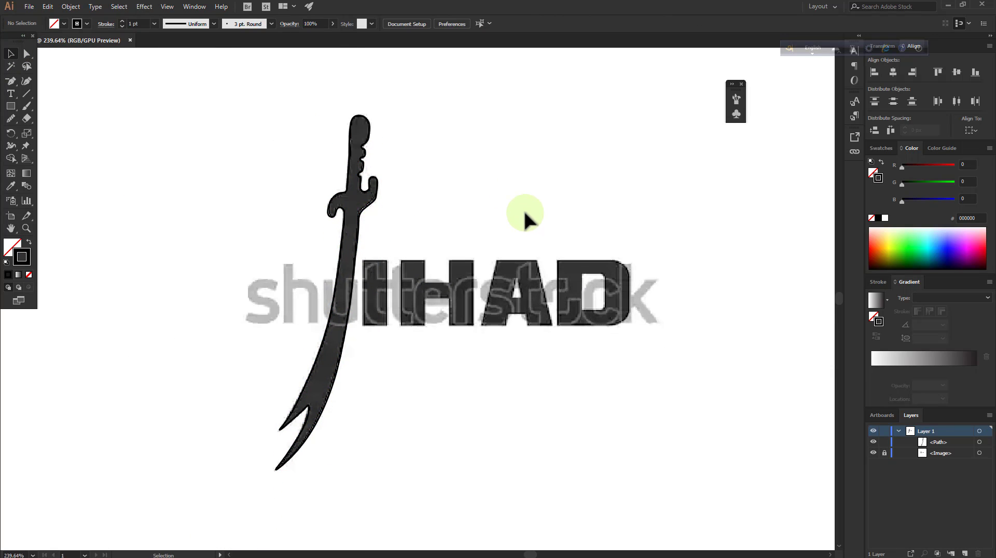
{"action": "left_click", "coordinate": [26, 228]}
{"action": "left_click", "coordinate": [582, 266]}
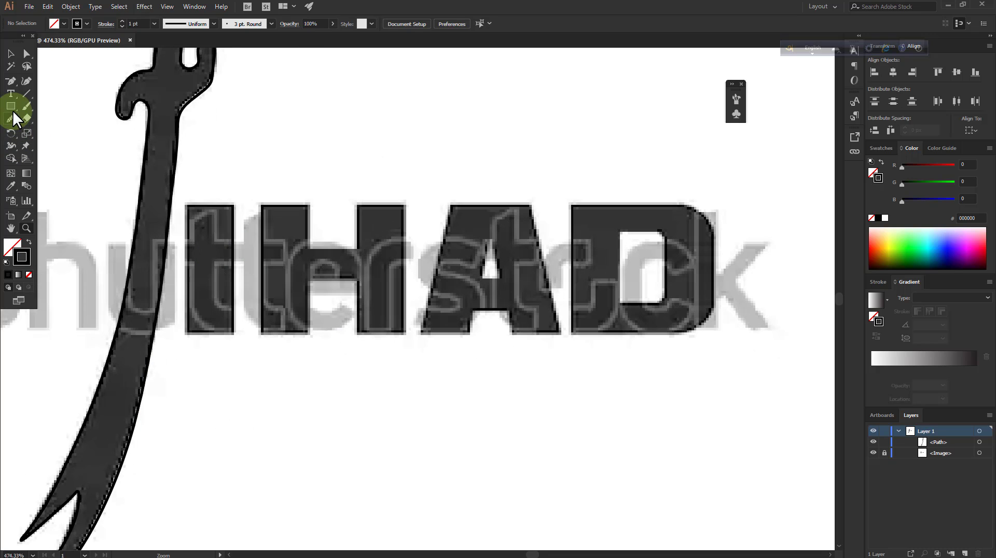
{"action": "left_click", "coordinate": [11, 106]}
{"action": "left_click_drag", "start_coordinate": [187, 205], "coordinate": [232, 333]}
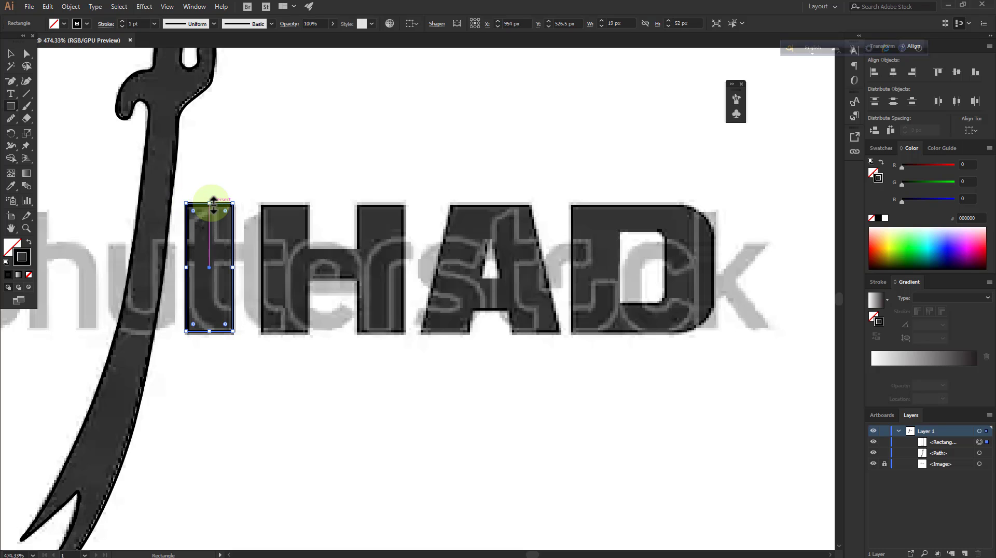
Trim the top edge of the I rectangle and trace the H with two 19 by 51 px legs and a crossbar rectangle
{"action": "left_click_drag", "start_coordinate": [214, 207], "coordinate": [310, 333]}
{"action": "left_click_drag", "start_coordinate": [287, 206], "coordinate": [287, 207]}
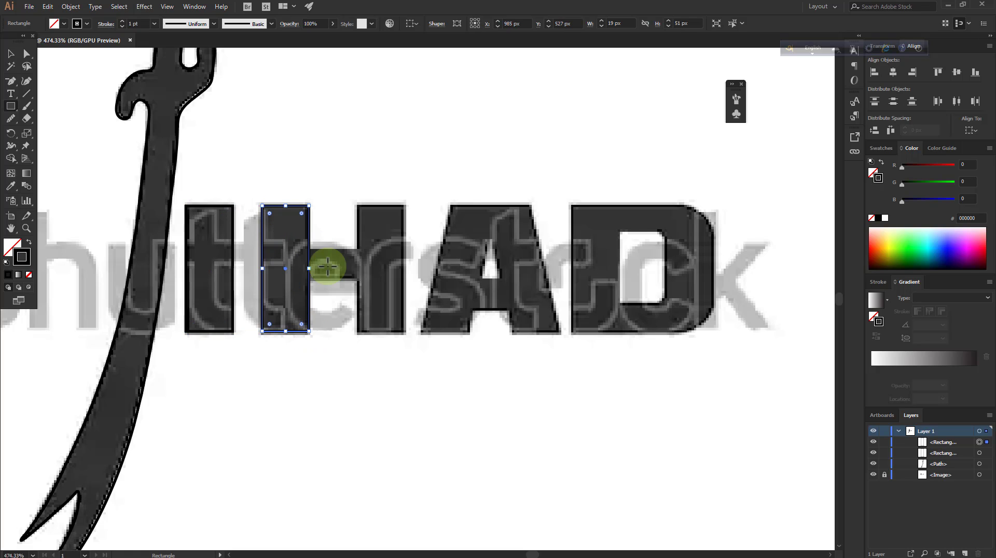
{"action": "left_click_drag", "start_coordinate": [309, 250], "coordinate": [358, 279]}
{"action": "left_click_drag", "start_coordinate": [358, 205], "coordinate": [405, 331]}
Draw an 18 by 52 px rectangle for the A's left leg, rotate it to the leg's slant and move it into place
{"action": "scroll", "coordinate": [431, 270], "scroll_direction": "down", "scroll_amount": 2}
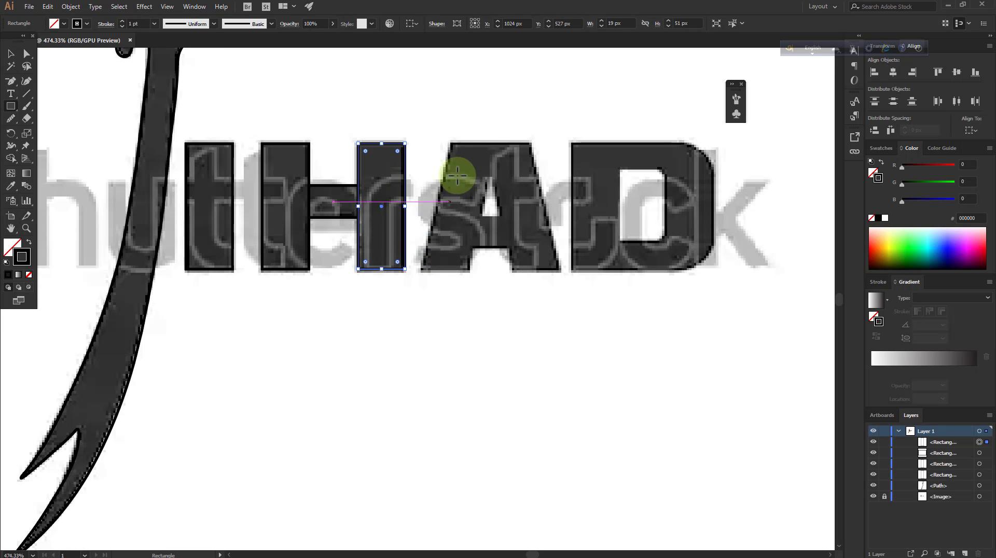
{"action": "left_click_drag", "start_coordinate": [451, 144], "coordinate": [469, 271]}
{"action": "left_click_drag", "start_coordinate": [452, 209], "coordinate": [425, 211]}
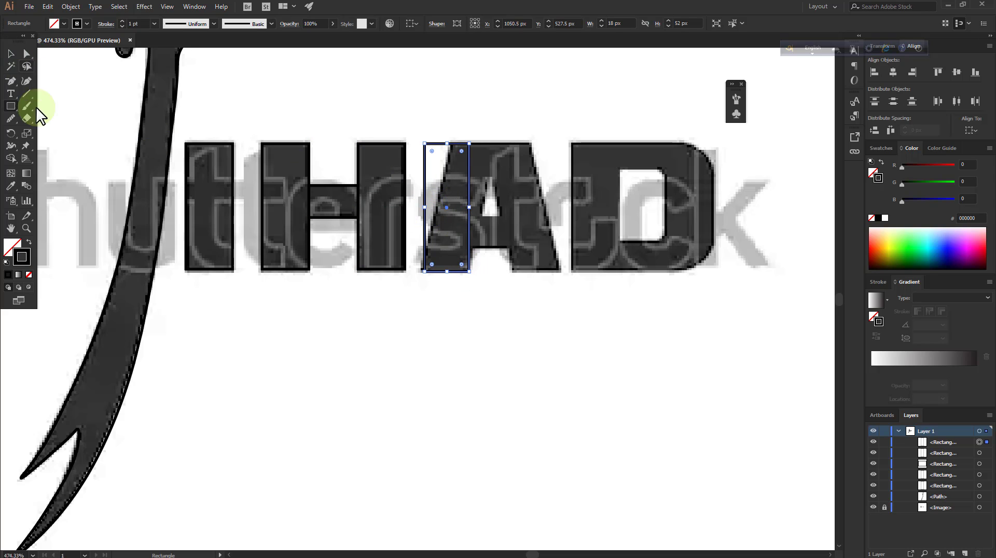
{"action": "left_click", "coordinate": [11, 54]}
{"action": "left_click_drag", "start_coordinate": [421, 140], "coordinate": [436, 135]}
{"action": "left_click_drag", "start_coordinate": [464, 230], "coordinate": [476, 238]}
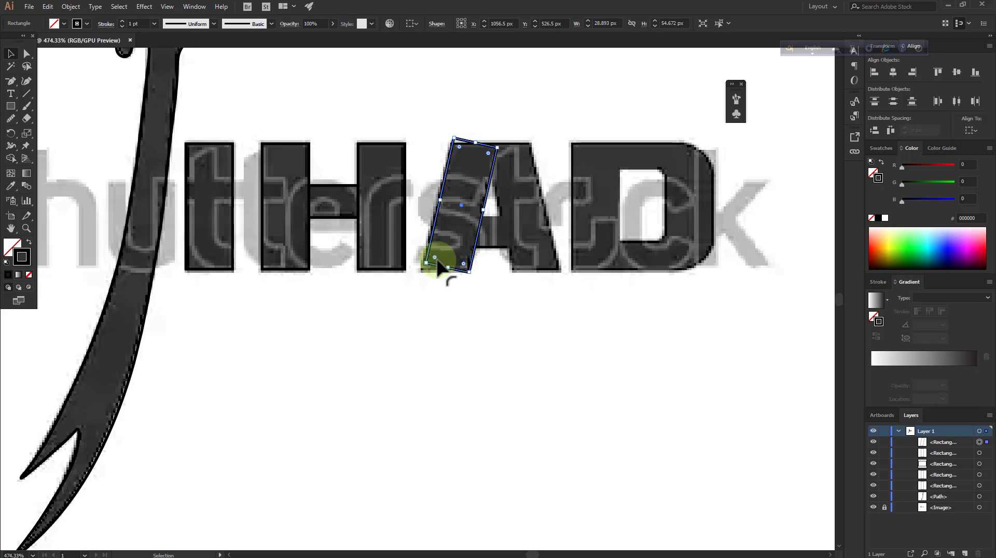
Swap the slanted rectangle's fill and stroke so it is filled black, and move its top corners onto the A's top edge
{"action": "left_click", "coordinate": [28, 242]}
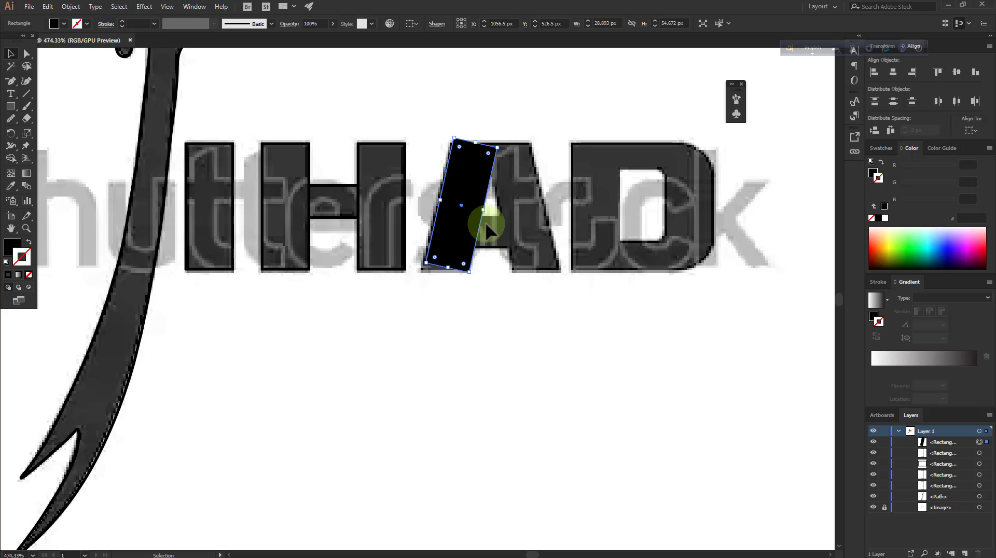
{"action": "left_click", "coordinate": [26, 229]}
{"action": "left_click_drag", "start_coordinate": [452, 285], "coordinate": [516, 276]}
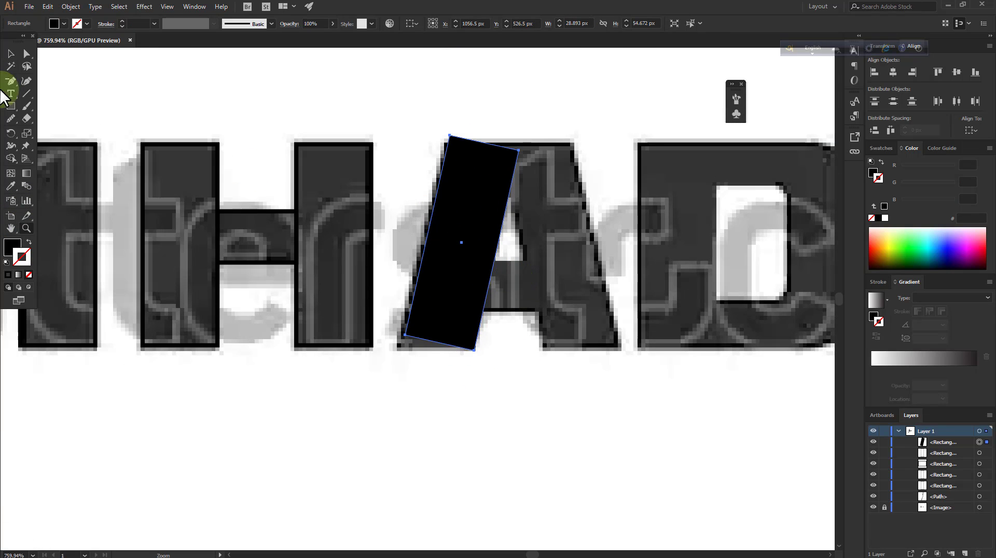
{"action": "left_click", "coordinate": [27, 54]}
{"action": "left_click_drag", "start_coordinate": [452, 145], "coordinate": [443, 143]}
{"action": "right_click", "coordinate": [499, 141]}
{"action": "left_click", "coordinate": [499, 140]}
{"action": "left_click", "coordinate": [452, 145]}
{"action": "left_click", "coordinate": [429, 123]}
{"action": "left_click_drag", "start_coordinate": [519, 150], "coordinate": [520, 143]}
Move the slanted leg's two bottom corners onto the A's baseline, making the shape 32 by 52 px
{"action": "scroll", "coordinate": [478, 288], "scroll_direction": "down", "scroll_amount": 1}
{"action": "mouse_move", "coordinate": [405, 311]}
{"action": "left_mouse_down"}
{"action": "mouse_move", "coordinate": [400, 325]}
{"action": "mouse_move", "coordinate": [393, 311]}
{"action": "left_mouse_up"}
{"action": "scroll", "coordinate": [446, 325], "scroll_direction": "down", "scroll_amount": 1}
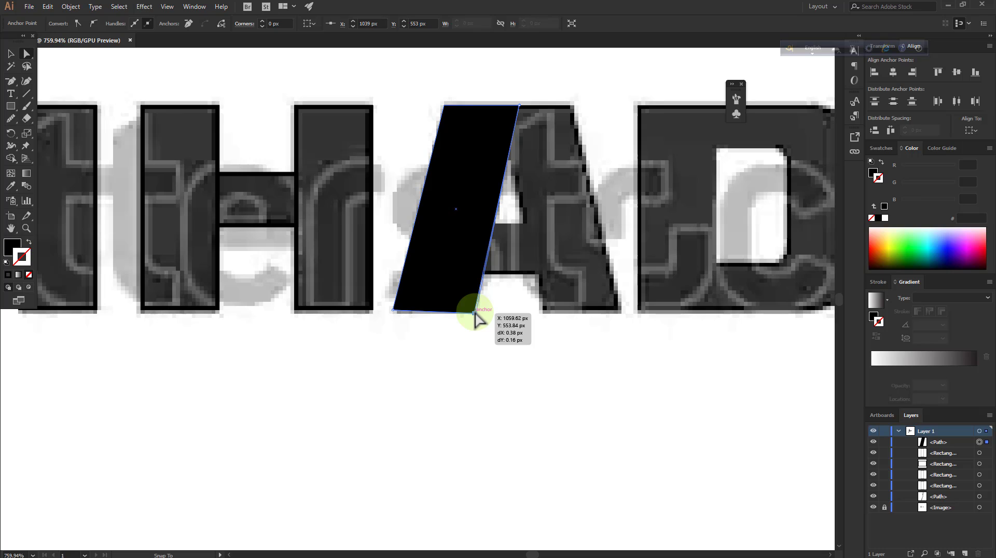
{"action": "left_click_drag", "start_coordinate": [476, 317], "coordinate": [474, 311]}
{"action": "left_click", "coordinate": [461, 285]}
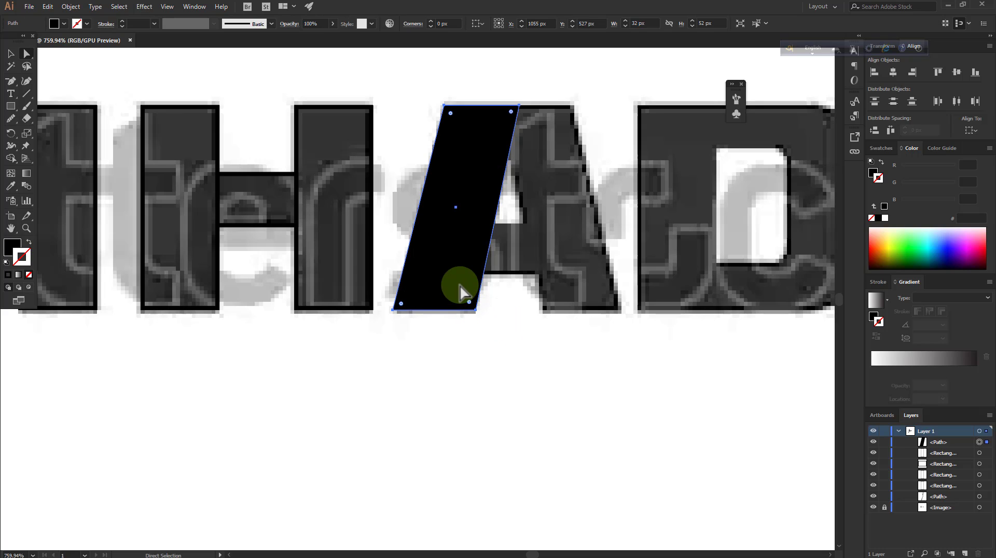
Make a copy of the slanted leg reflected across the horizontal axis and position it over the A's right leg
{"action": "left_click_drag", "start_coordinate": [13, 134], "coordinate": [58, 147]}
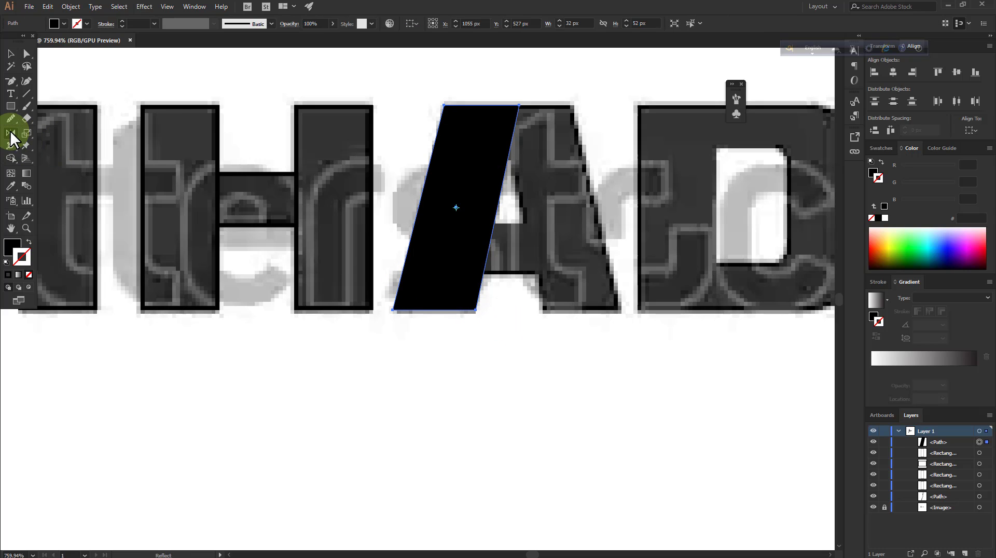
{"action": "double_click", "coordinate": [12, 133]}
{"action": "left_click", "coordinate": [573, 312]}
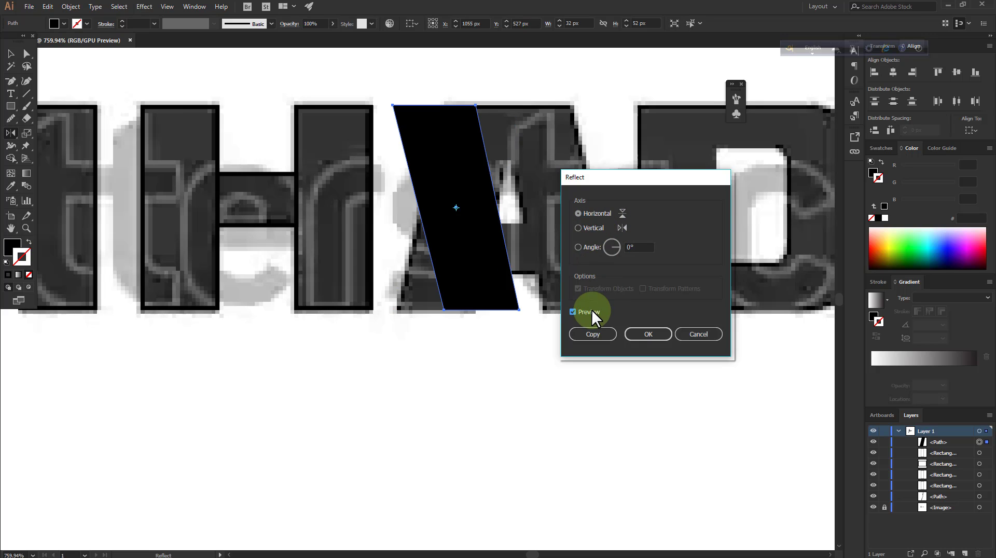
{"action": "left_click", "coordinate": [599, 335]}
{"action": "left_click", "coordinate": [11, 53]}
{"action": "left_click", "coordinate": [495, 248]}
{"action": "left_click_drag", "start_coordinate": [496, 248], "coordinate": [570, 234]}
{"action": "left_click", "coordinate": [669, 358]}
{"action": "left_click", "coordinate": [619, 199]}
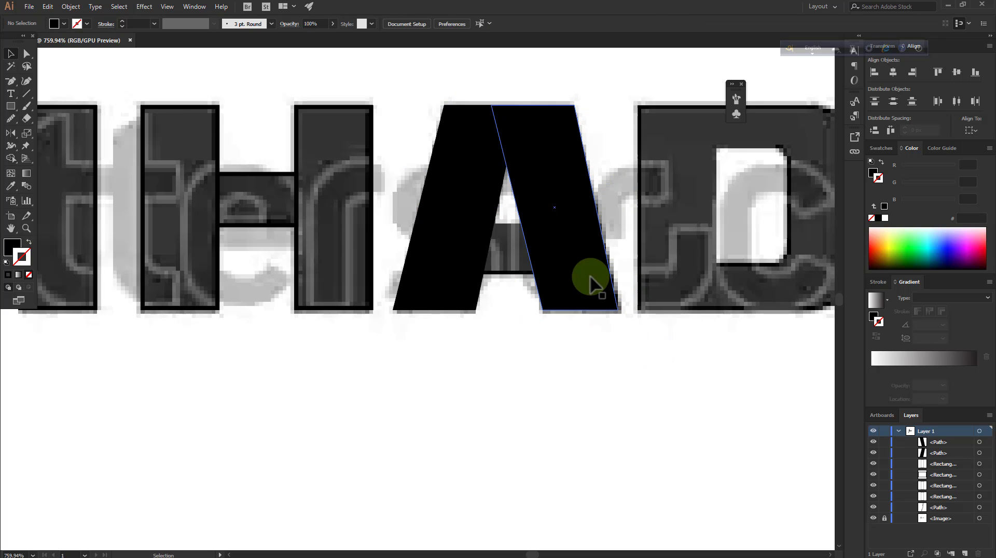
Draw a 12 by 12 px crossbar rectangle between the A's legs and extend its side edge into the left leg
{"action": "left_click", "coordinate": [10, 106]}
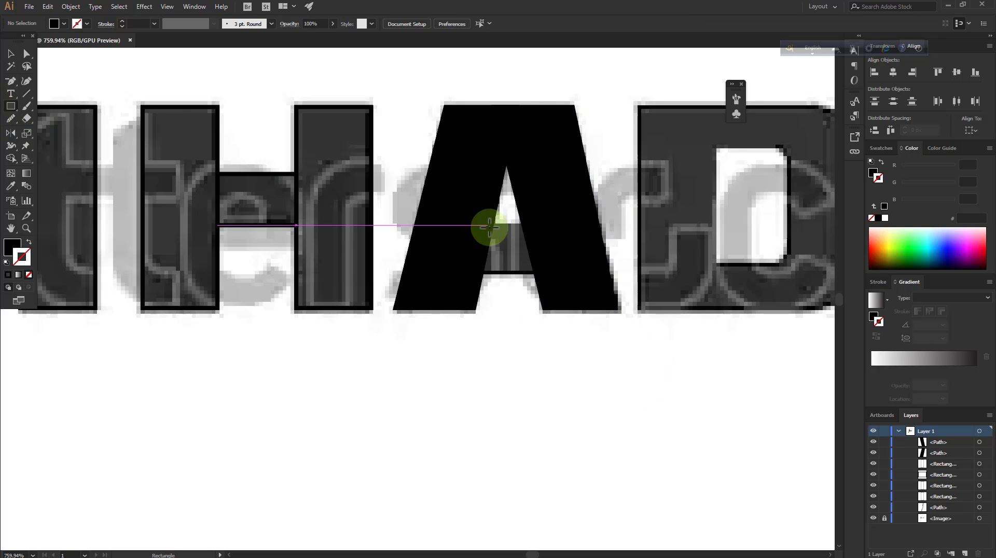
{"action": "left_click_drag", "start_coordinate": [495, 223], "coordinate": [538, 270]}
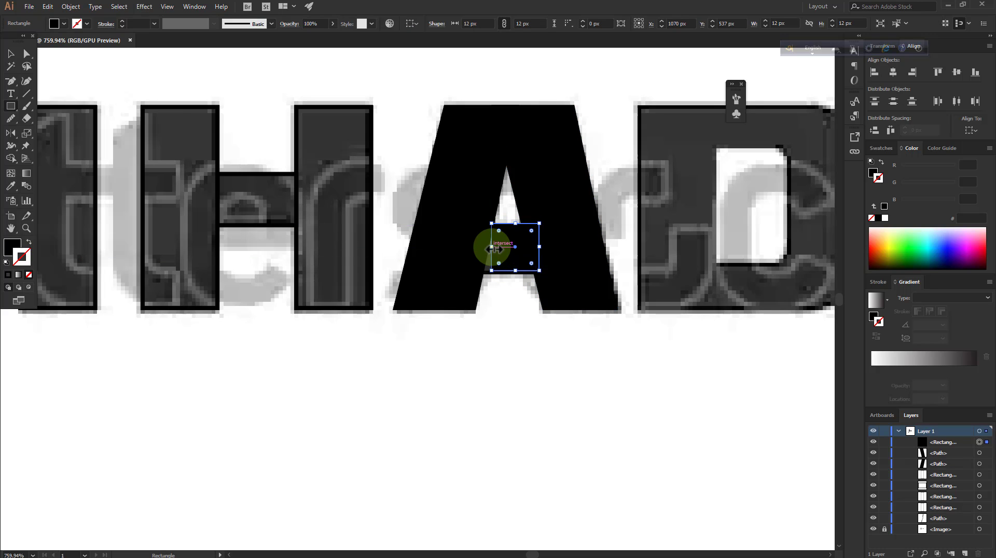
{"action": "left_click_drag", "start_coordinate": [489, 248], "coordinate": [487, 249]}
{"action": "left_click", "coordinate": [11, 54]}
{"action": "left_click", "coordinate": [600, 382]}
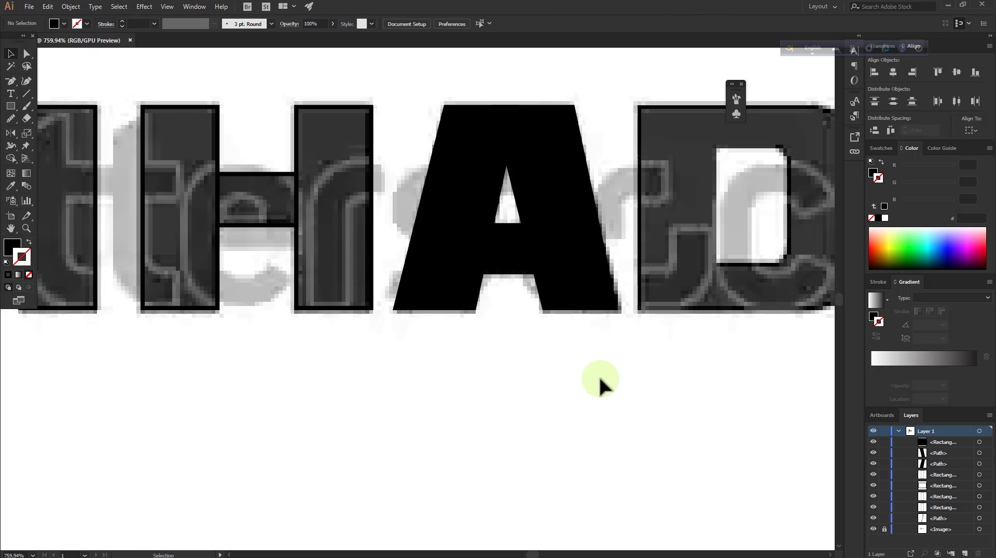
Draw a black rectangle 20 px wide and 52 px high over the D's vertical stem and deselect it
{"action": "left_click", "coordinate": [25, 226]}
{"action": "left_click_drag", "start_coordinate": [208, 207], "coordinate": [111, 208]}
{"action": "left_click_drag", "start_coordinate": [405, 169], "coordinate": [475, 198]}
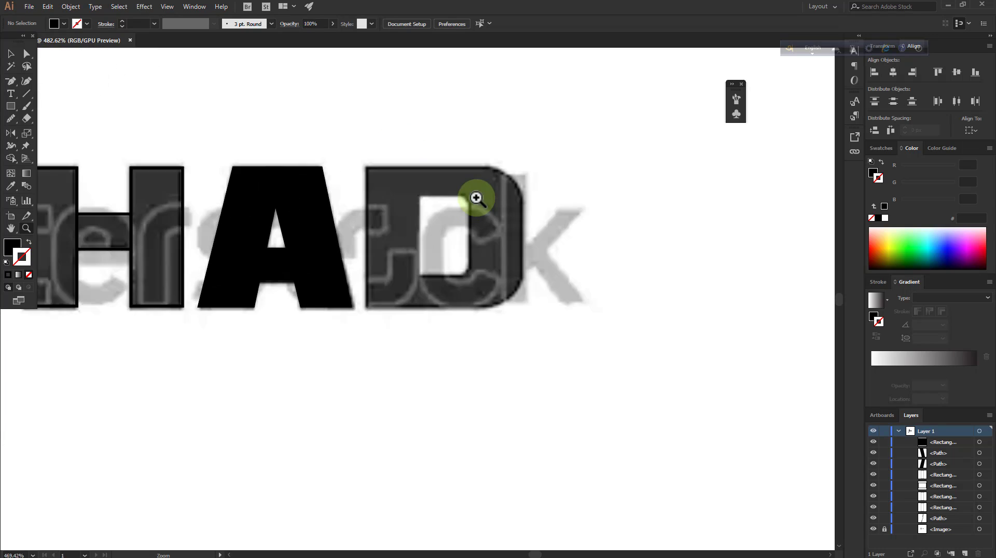
{"action": "left_click", "coordinate": [10, 105]}
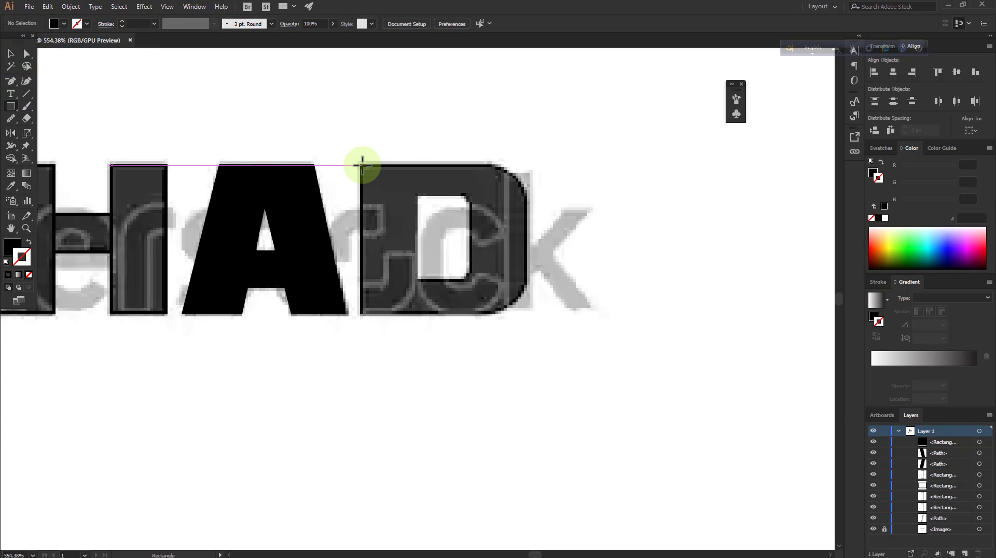
{"action": "left_click_drag", "start_coordinate": [361, 165], "coordinate": [417, 313]}
{"action": "left_click", "coordinate": [11, 54]}
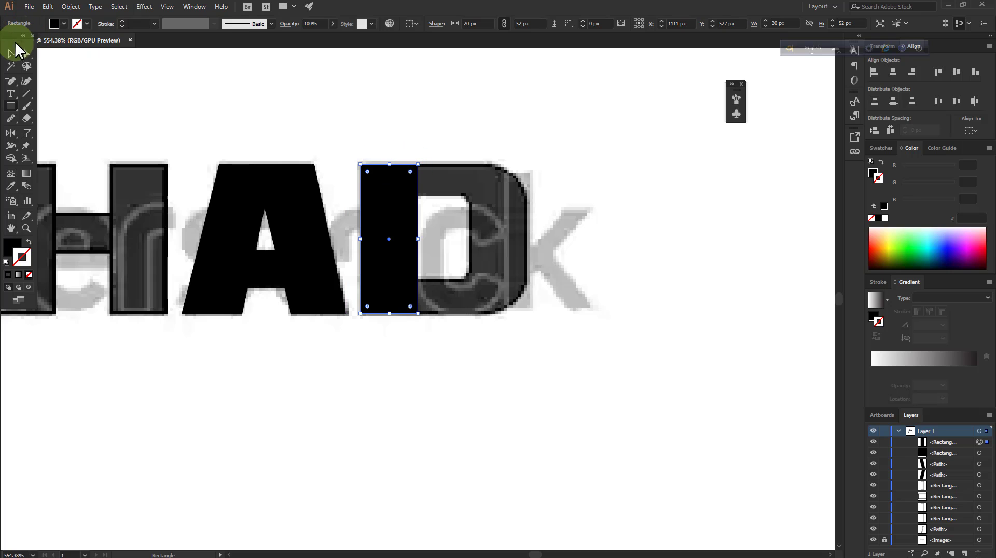
{"action": "left_click", "coordinate": [10, 107]}
{"action": "left_click", "coordinate": [10, 51]}
{"action": "left_click", "coordinate": [211, 75]}
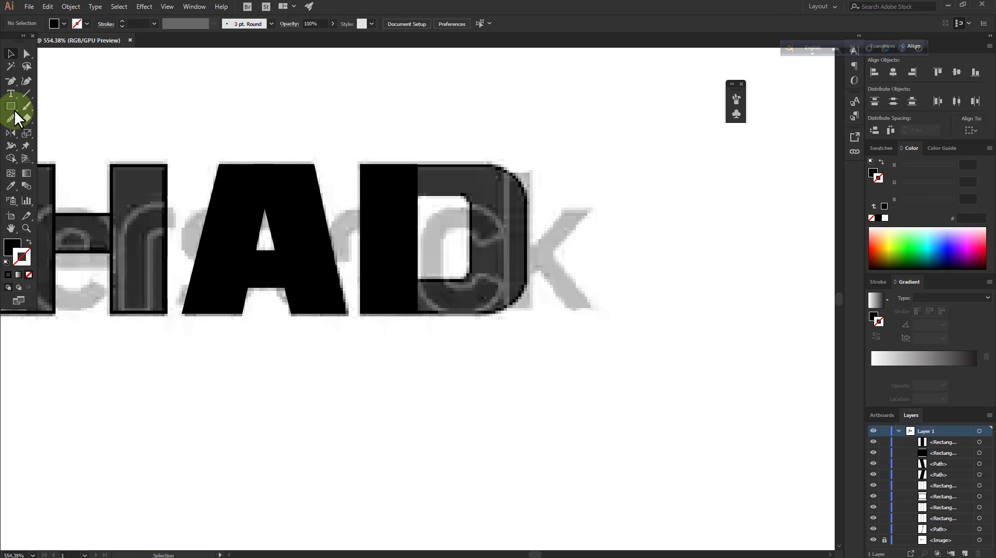
Draw two black rectangles over the D's horizontal strokes, with the lower one 29 by 12 px
{"action": "left_click", "coordinate": [10, 106]}
{"action": "left_click_drag", "start_coordinate": [418, 165], "coordinate": [496, 196]}
{"action": "scroll", "coordinate": [474, 208], "scroll_direction": "down", "scroll_amount": 2}
{"action": "left_click_drag", "start_coordinate": [413, 218], "coordinate": [496, 253]}
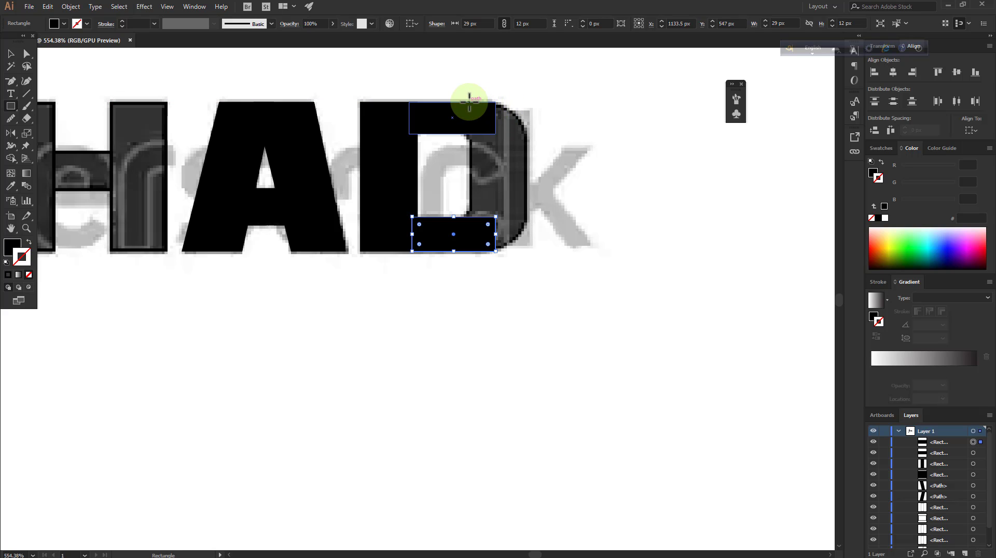
Draw a full-height rectangle over the D's right side and pull its two outer corners inward onto the traced curve
{"action": "left_click_drag", "start_coordinate": [470, 102], "coordinate": [529, 252]}
{"action": "left_click", "coordinate": [24, 54]}
{"action": "left_click", "coordinate": [581, 129]}
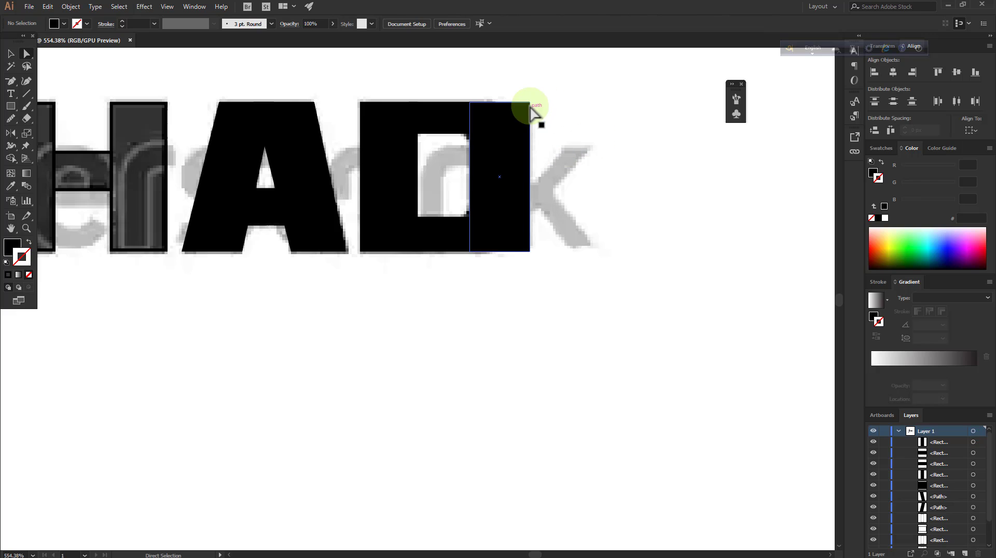
{"action": "left_click_drag", "start_coordinate": [530, 102], "coordinate": [505, 107]}
{"action": "left_click_drag", "start_coordinate": [530, 253], "coordinate": [514, 247]}
Bow the outer edge of the D's right-hand shape outward to the traced edge with the Curvature tool
{"action": "left_click", "coordinate": [26, 229]}
{"action": "left_click", "coordinate": [609, 98]}
{"action": "left_click", "coordinate": [450, 94]}
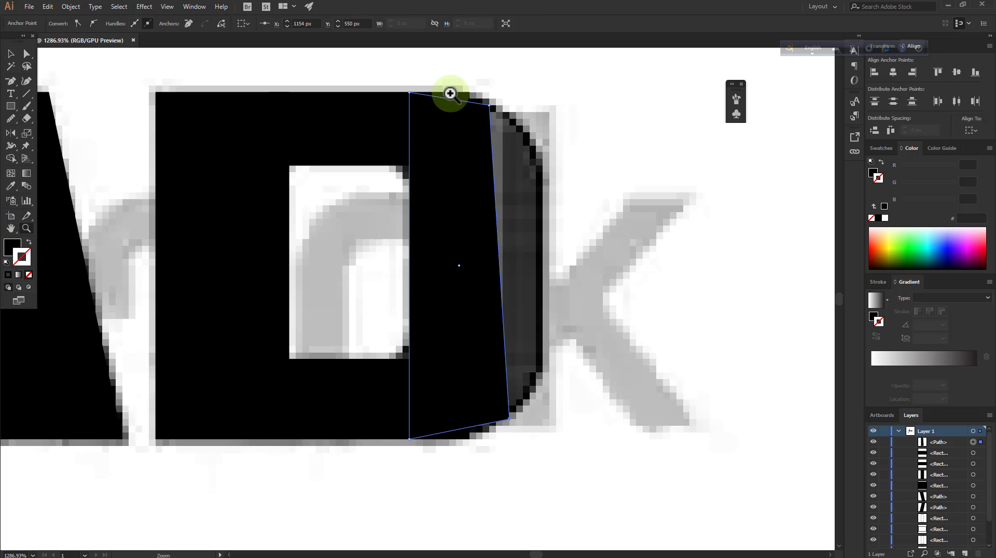
{"action": "left_click", "coordinate": [26, 81]}
{"action": "left_click_drag", "start_coordinate": [500, 247], "coordinate": [543, 259]}
Round the lower corner of the D's right-hand shape onto the traced curve with the Curvature tool, undoing the extra bulge on its side
{"action": "scroll", "coordinate": [524, 272], "scroll_direction": "down", "scroll_amount": 1}
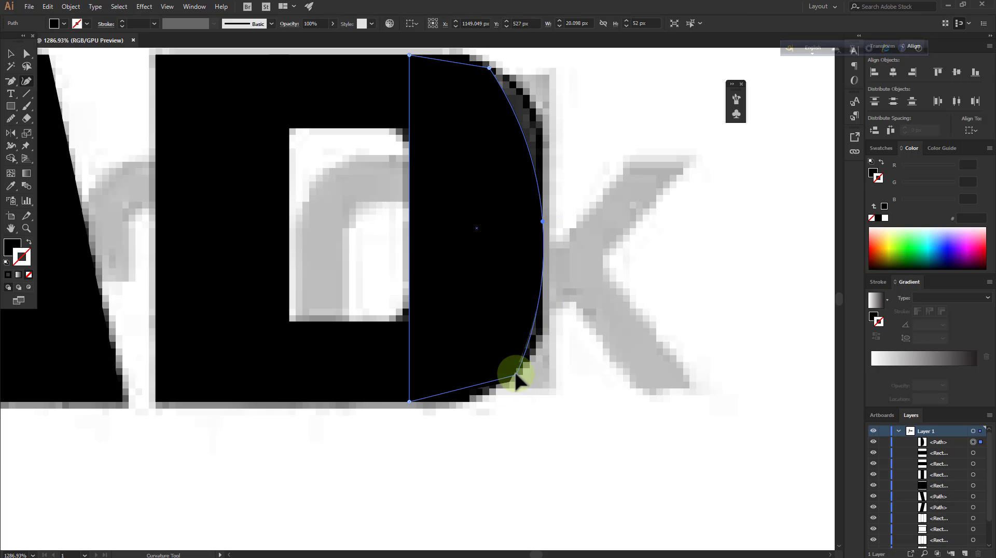
{"action": "mouse_move", "coordinate": [517, 375]}
{"action": "left_mouse_down"}
{"action": "mouse_move", "coordinate": [542, 349]}
{"action": "mouse_move", "coordinate": [503, 388]}
{"action": "left_mouse_up"}
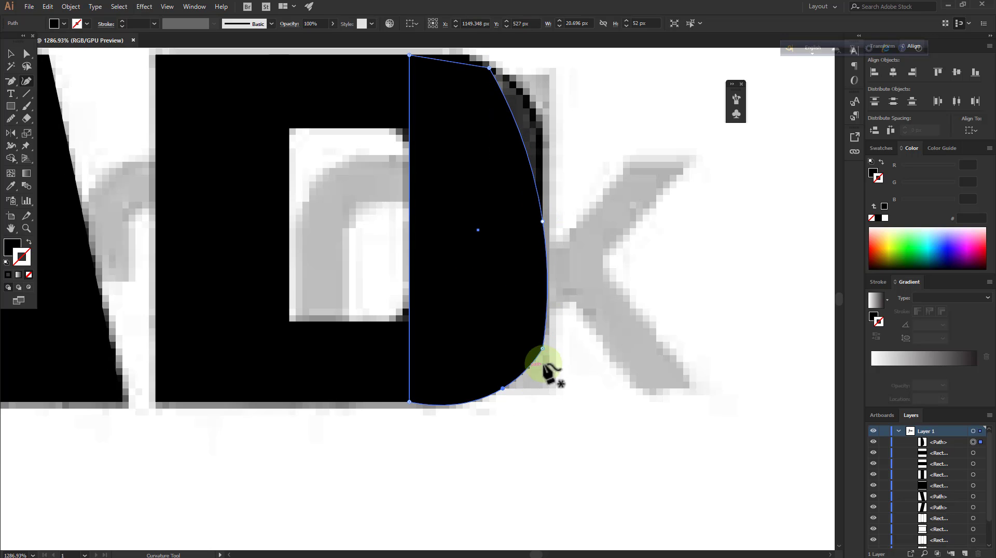
{"action": "left_click_drag", "start_coordinate": [542, 341], "coordinate": [543, 342]}
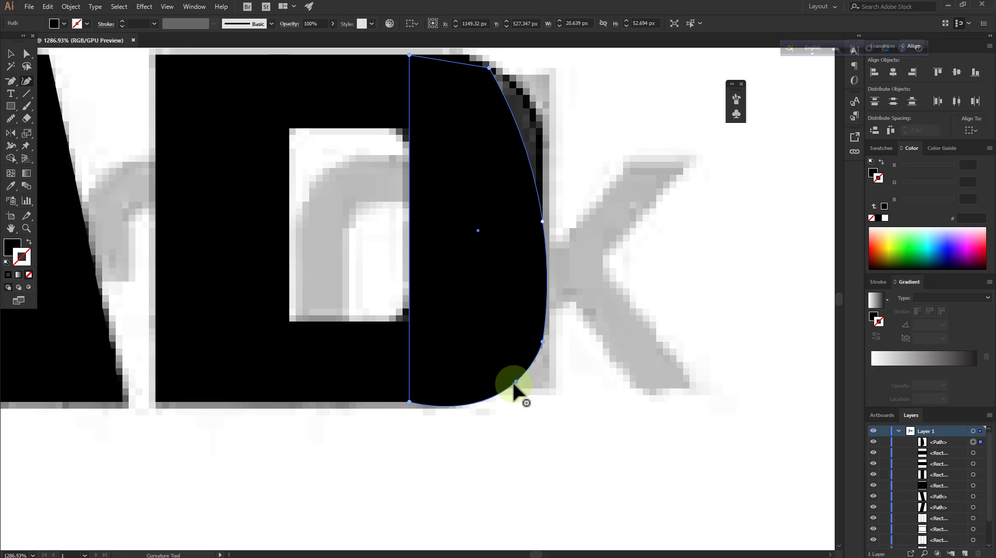
{"action": "left_click_drag", "start_coordinate": [540, 338], "coordinate": [549, 283]}
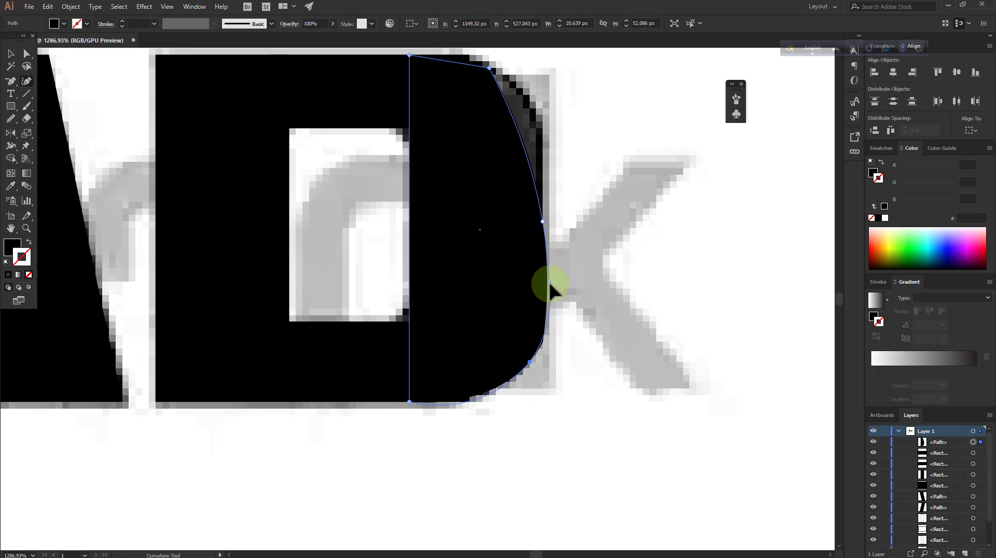
{"action": "right_click", "coordinate": [566, 263]}
{"action": "left_click", "coordinate": [617, 269]}
Delete surplus anchors from the D's right-hand shape, including its upper corner, and bow the upper corner out to the traced curve
{"action": "left_click", "coordinate": [10, 80]}
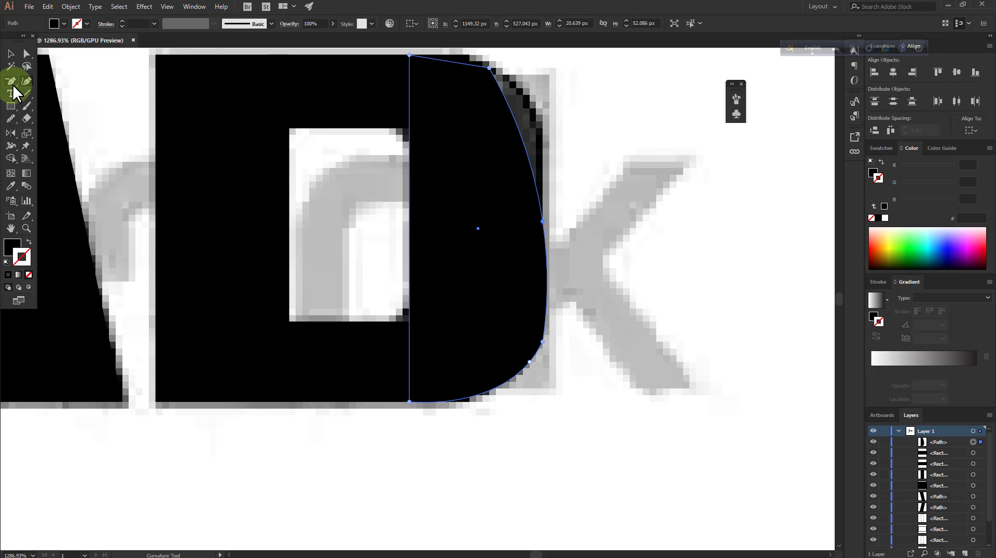
{"action": "scroll", "coordinate": [605, 285], "scroll_direction": "up", "scroll_amount": 3}
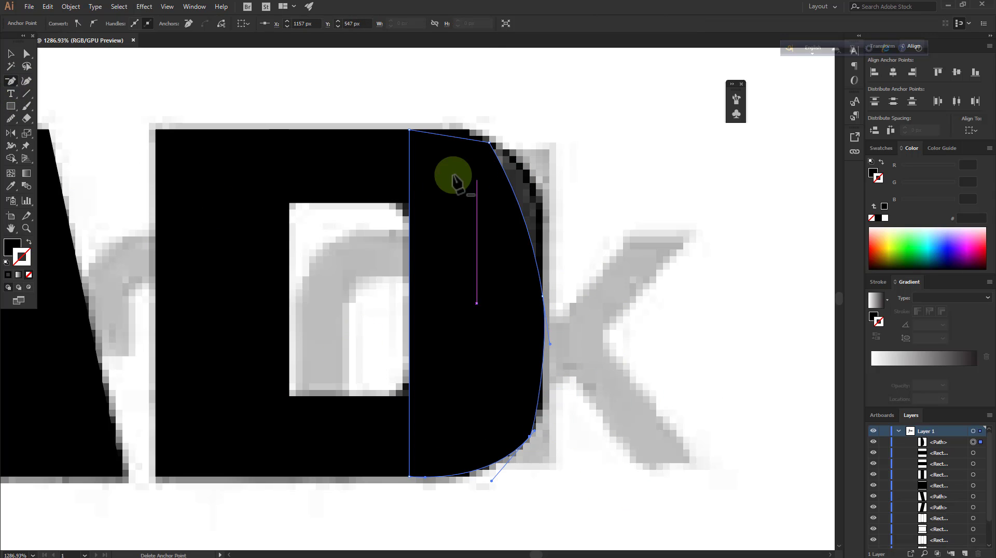
{"action": "left_click", "coordinate": [489, 142]}
{"action": "left_click", "coordinate": [29, 92]}
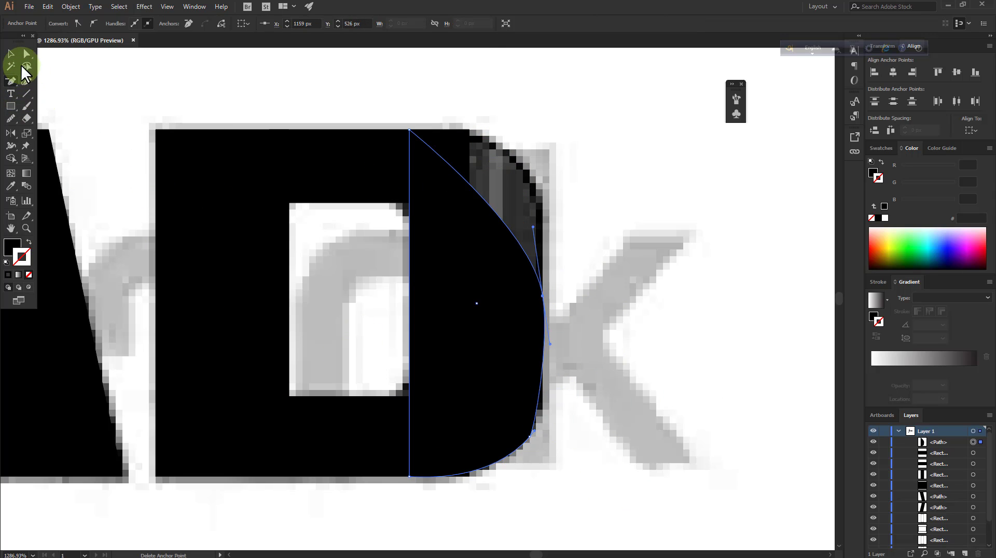
{"action": "left_click", "coordinate": [27, 80]}
{"action": "left_click_drag", "start_coordinate": [489, 212], "coordinate": [524, 171]}
{"action": "scroll", "coordinate": [632, 322], "scroll_direction": "down", "scroll_amount": 1}
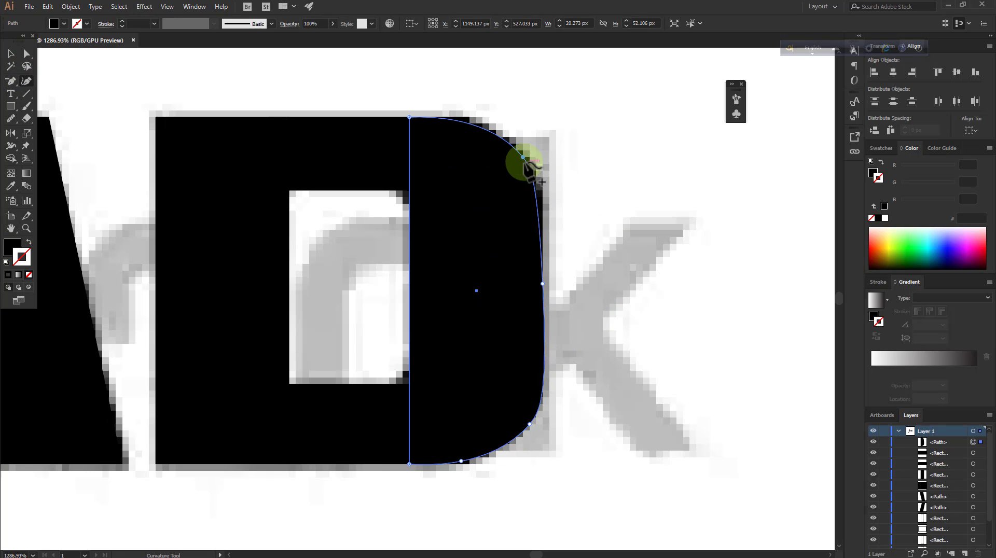
Reposition the curve points at the upper and lower corners of the D's right-hand shape to follow the traced outline
{"action": "left_click_drag", "start_coordinate": [536, 191], "coordinate": [536, 190]}
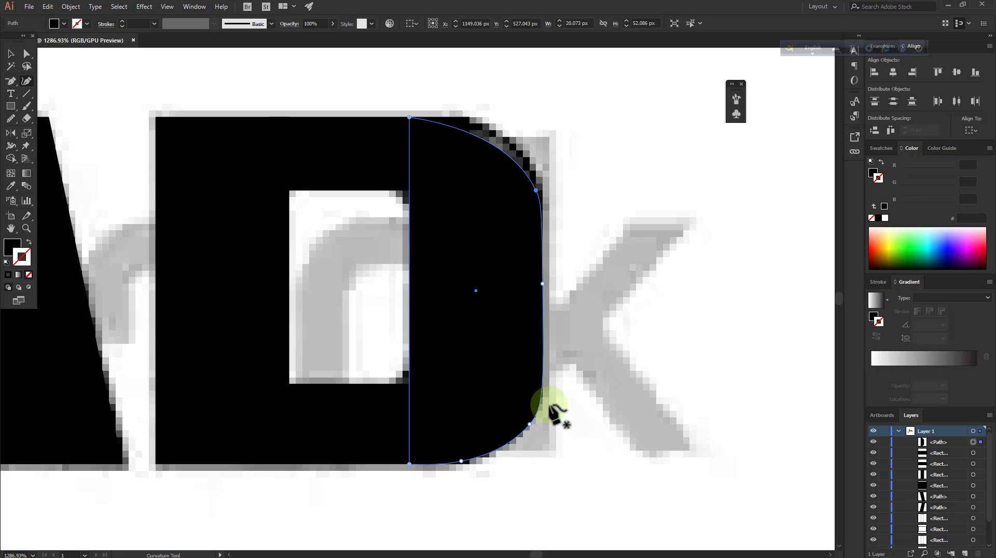
{"action": "left_click_drag", "start_coordinate": [522, 431], "coordinate": [517, 424]}
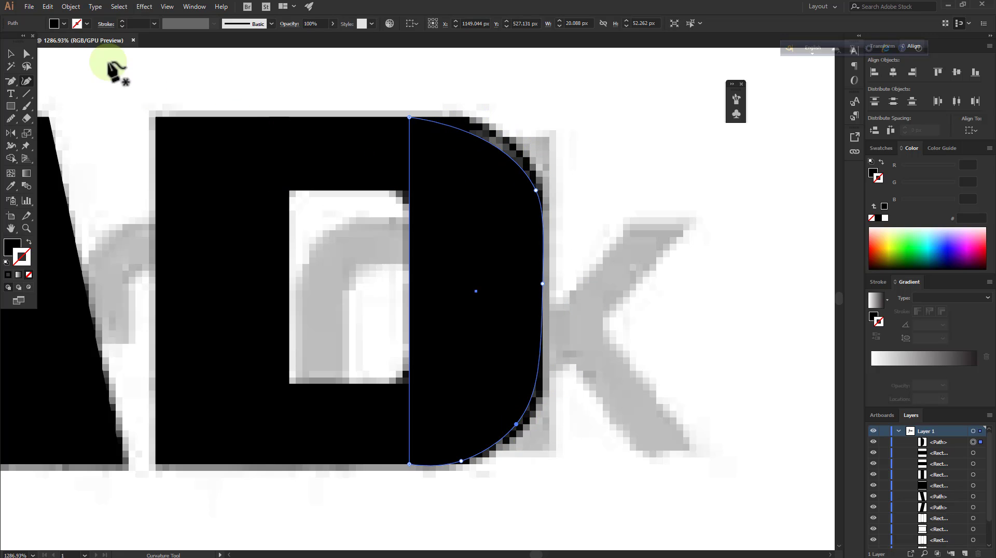
{"action": "left_click_drag", "start_coordinate": [492, 146], "coordinate": [529, 164]}
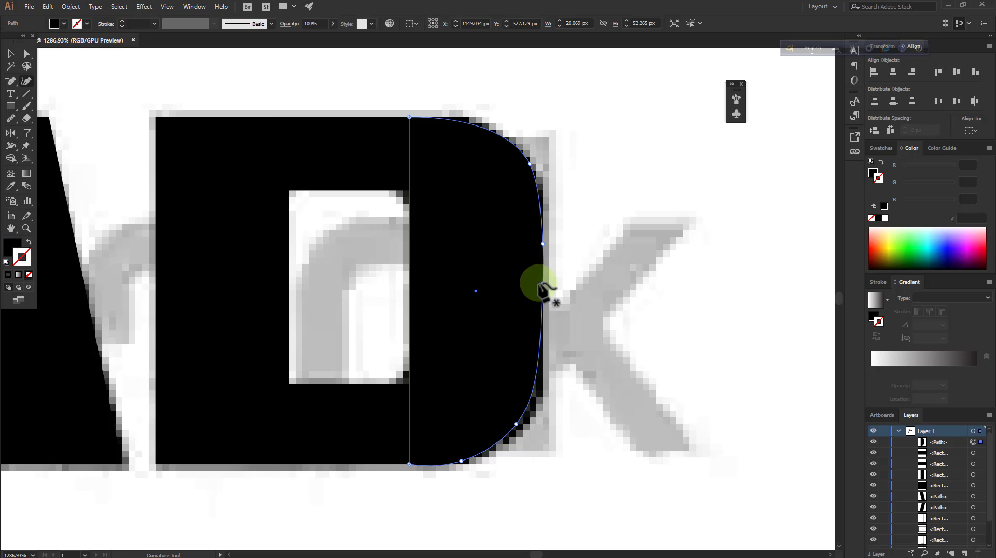
Straighten the D's outer side by moving its middle points inward and adding curve points, making the shape about 19 px wide
{"action": "left_click_drag", "start_coordinate": [542, 243], "coordinate": [536, 244]}
{"action": "left_click_drag", "start_coordinate": [543, 284], "coordinate": [536, 284]}
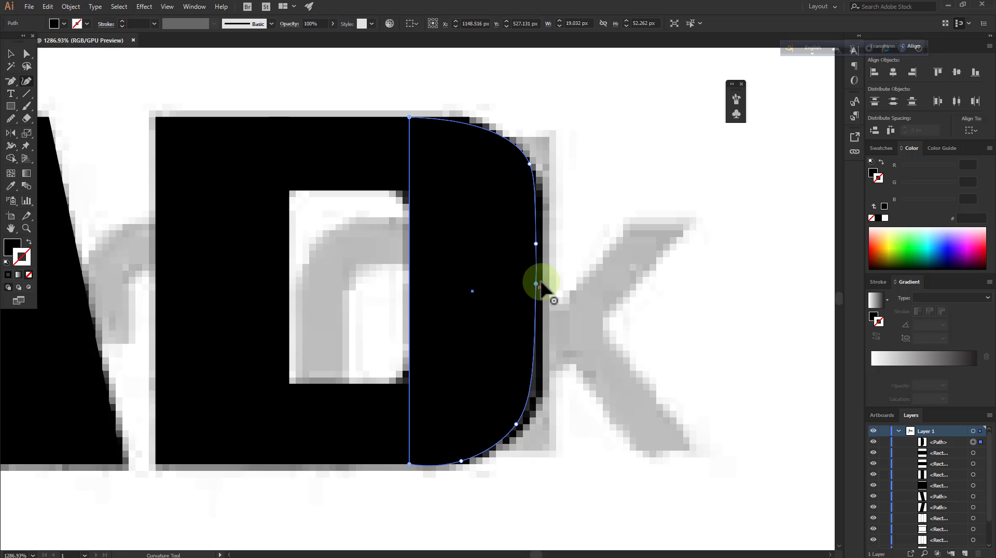
{"action": "left_click", "coordinate": [536, 237]}
{"action": "left_click", "coordinate": [536, 230]}
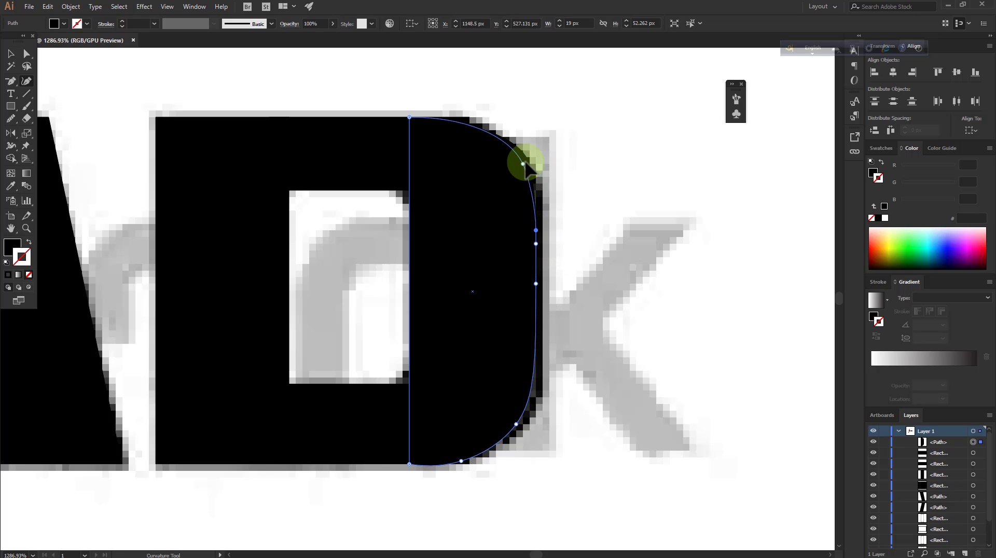
{"action": "left_click", "coordinate": [529, 397]}
{"action": "scroll", "coordinate": [373, 281], "scroll_direction": "down", "scroll_amount": 3}
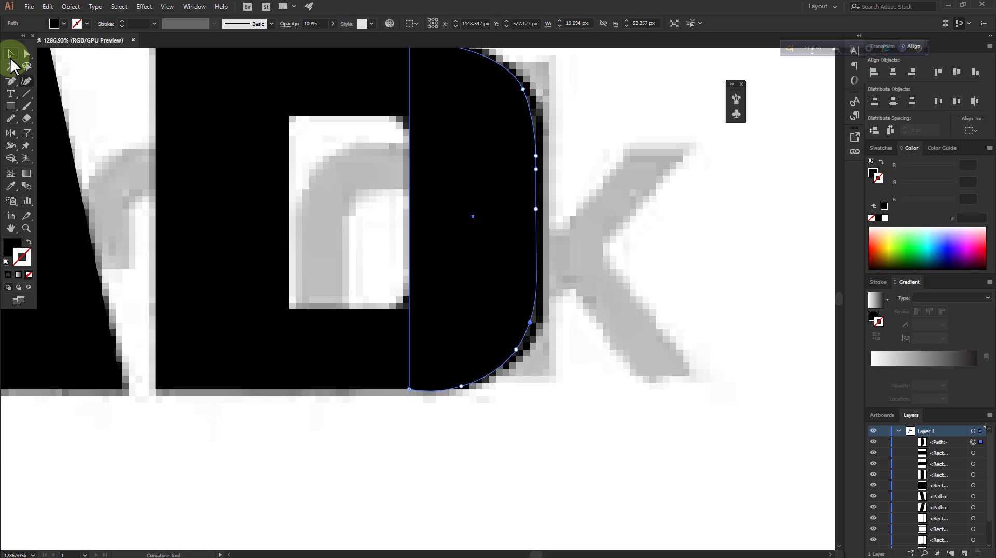
Bow the inner edge of the D's right-hand shape slightly outward, extend its two ends toward the stem, and deselect it
{"action": "left_click", "coordinate": [11, 56]}
{"action": "left_click", "coordinate": [27, 229]}
{"action": "left_click_drag", "start_coordinate": [425, 258], "coordinate": [511, 250]}
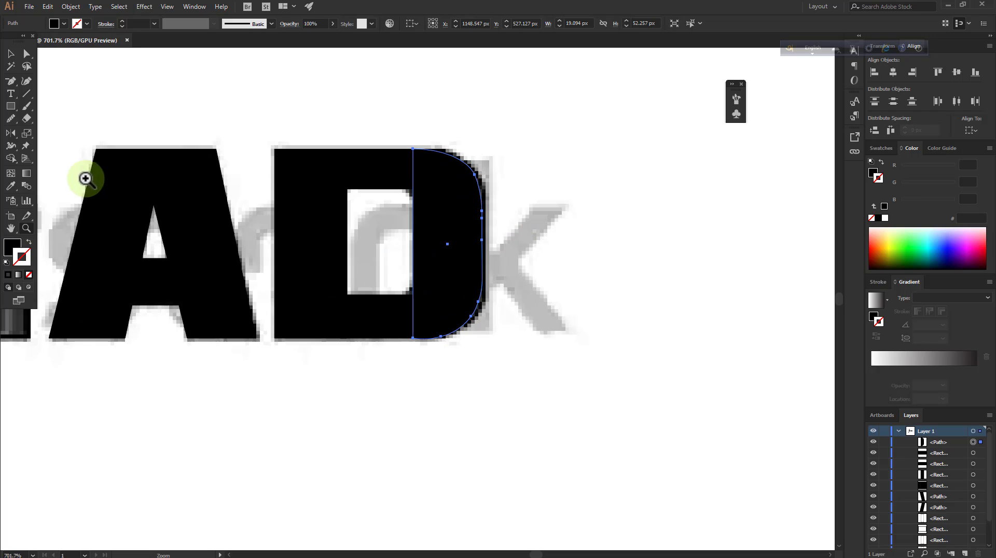
{"action": "left_click", "coordinate": [11, 53]}
{"action": "left_click", "coordinate": [322, 201]}
{"action": "left_click", "coordinate": [27, 54]}
{"action": "left_click", "coordinate": [412, 248]}
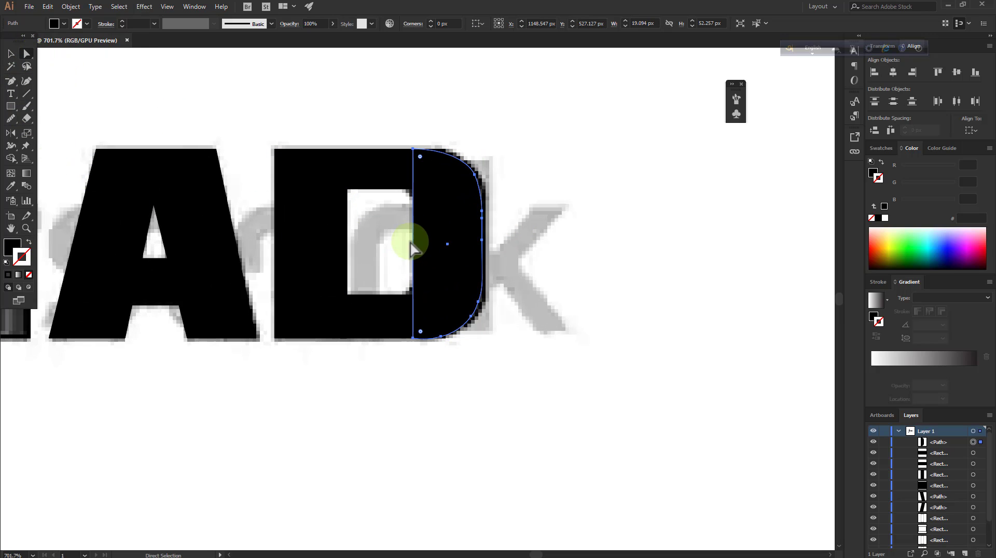
{"action": "left_click", "coordinate": [27, 81]}
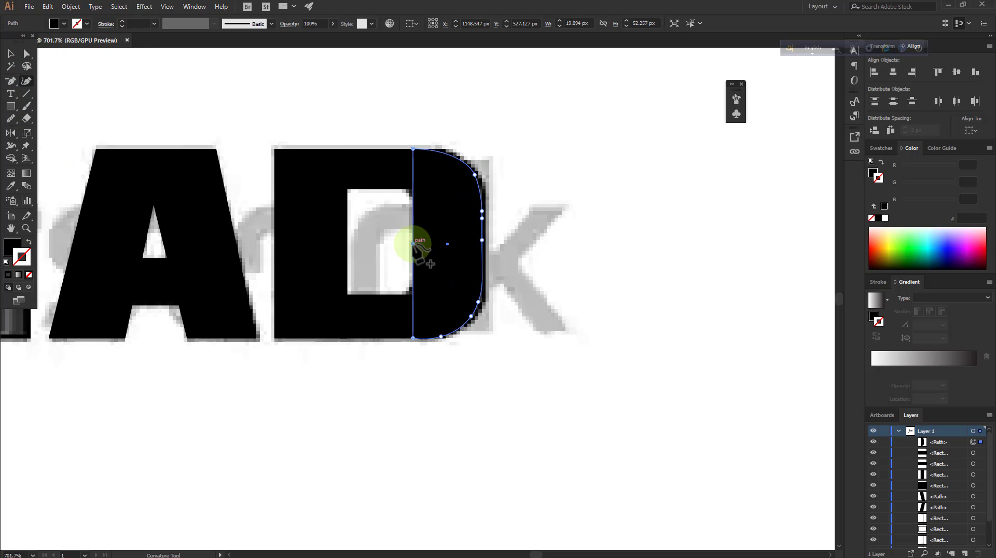
{"action": "mouse_move", "coordinate": [413, 242]}
{"action": "left_mouse_down"}
{"action": "mouse_move", "coordinate": [427, 244]}
{"action": "mouse_move", "coordinate": [417, 244]}
{"action": "left_mouse_up"}
{"action": "left_click", "coordinate": [414, 338]}
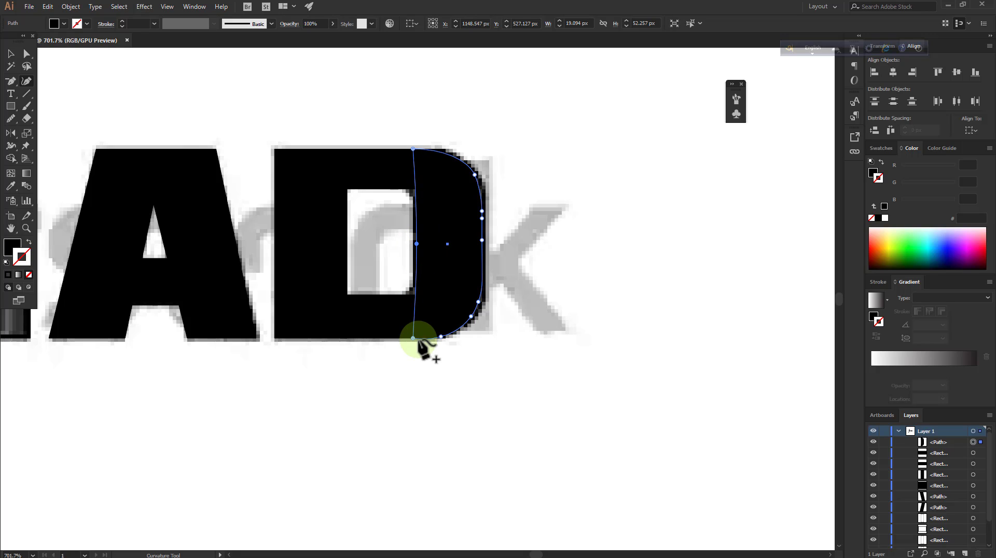
{"action": "left_click", "coordinate": [414, 150]}
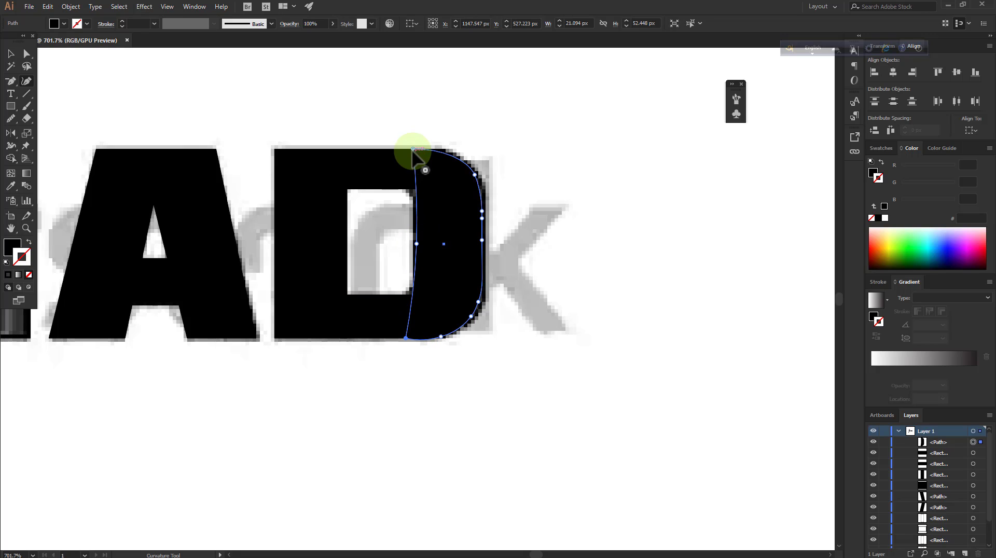
{"action": "left_click", "coordinate": [10, 54]}
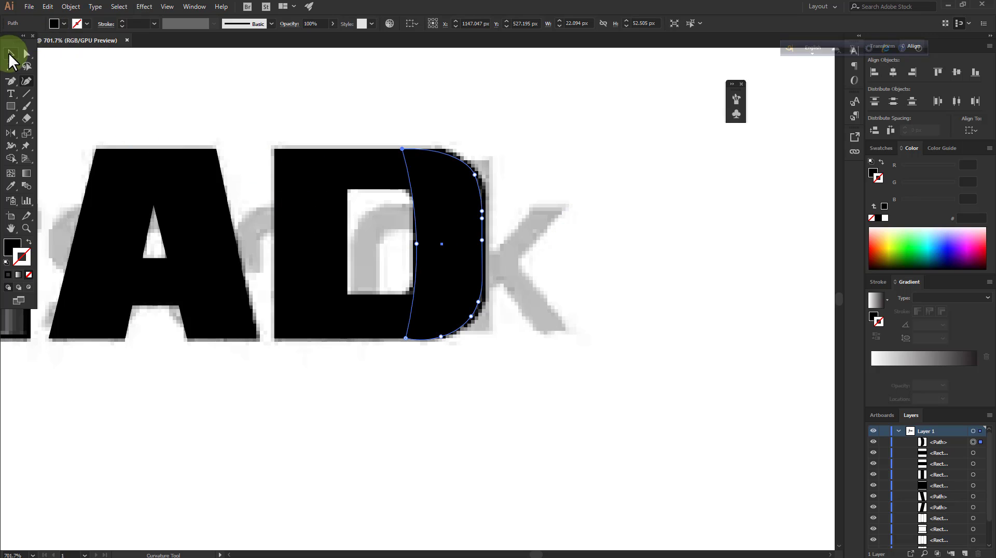
{"action": "left_click", "coordinate": [540, 265]}
Unlock the traced image and move it to the right of the vector artwork, then deselect it
{"action": "left_click", "coordinate": [25, 229]}
{"action": "left_click_drag", "start_coordinate": [484, 282], "coordinate": [244, 338]}
{"action": "left_click_drag", "start_coordinate": [368, 295], "coordinate": [256, 303]}
{"action": "mouse_move", "coordinate": [459, 311]}
{"action": "left_mouse_down"}
{"action": "mouse_move", "coordinate": [434, 310]}
{"action": "mouse_move", "coordinate": [444, 312]}
{"action": "left_mouse_up"}
{"action": "scroll", "coordinate": [883, 529], "scroll_direction": "down", "scroll_amount": 3}
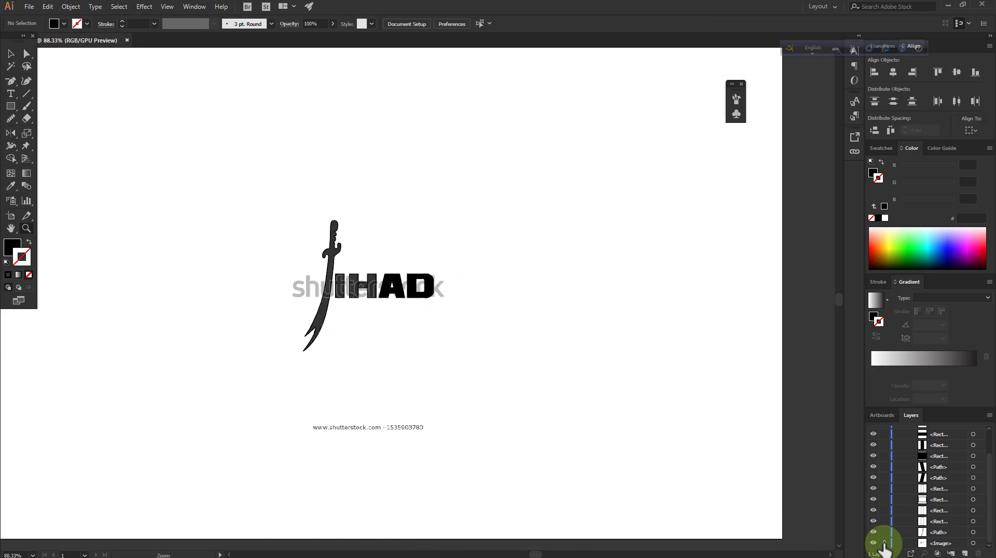
{"action": "left_click", "coordinate": [11, 54]}
{"action": "left_click_drag", "start_coordinate": [446, 365], "coordinate": [700, 303]}
{"action": "left_click", "coordinate": [423, 350]}
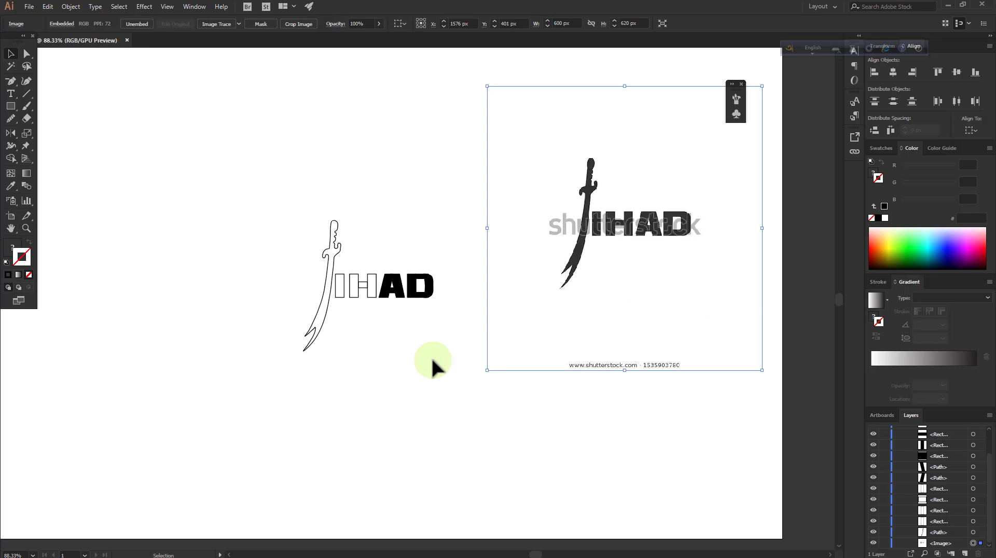
{"action": "left_click", "coordinate": [158, 262]}
Examine up close how the vector D's horizontal strokes meet its curved side
{"action": "left_click", "coordinate": [26, 226]}
{"action": "left_click", "coordinate": [463, 258]}
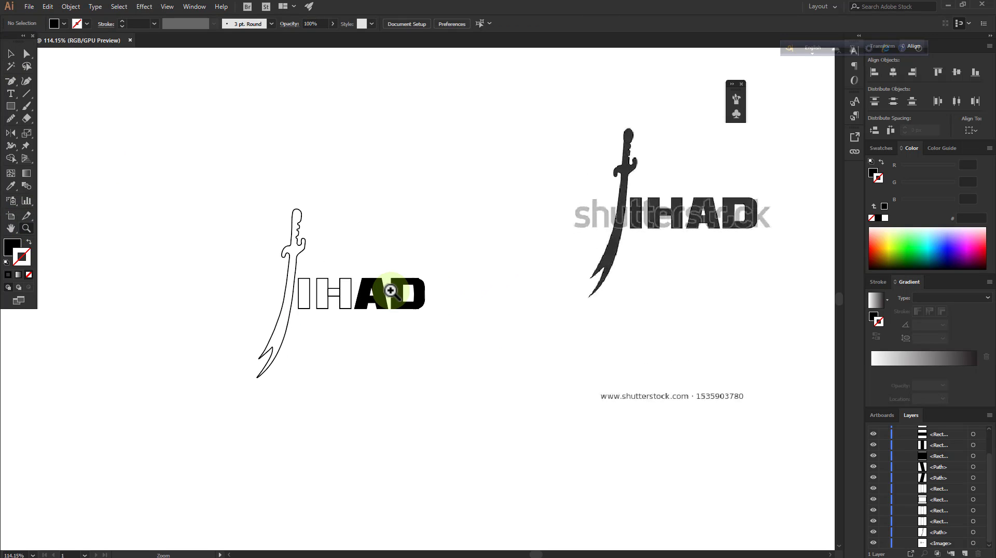
{"action": "left_click", "coordinate": [410, 281]}
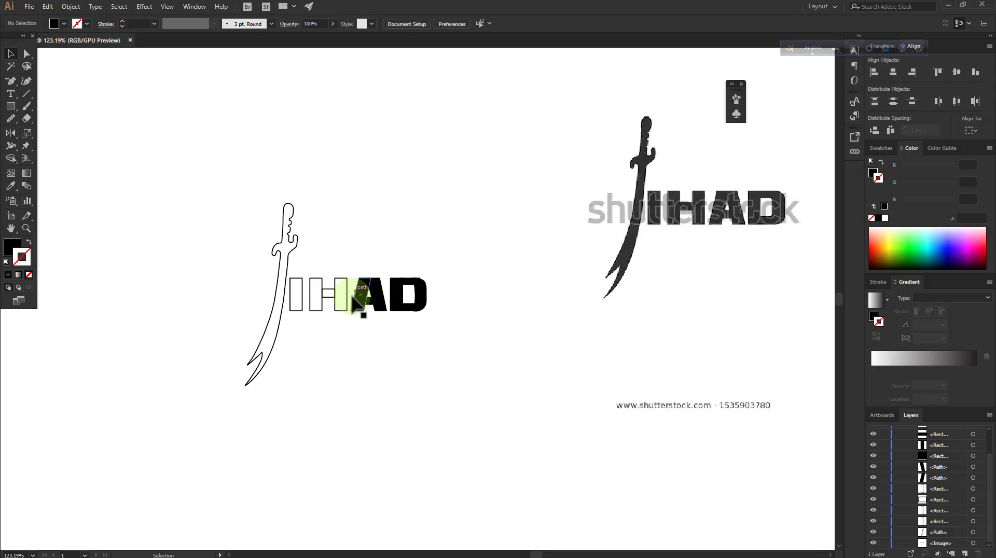
{"action": "left_click", "coordinate": [26, 229]}
{"action": "left_click_drag", "start_coordinate": [432, 284], "coordinate": [685, 264]}
{"action": "left_click", "coordinate": [367, 281]}
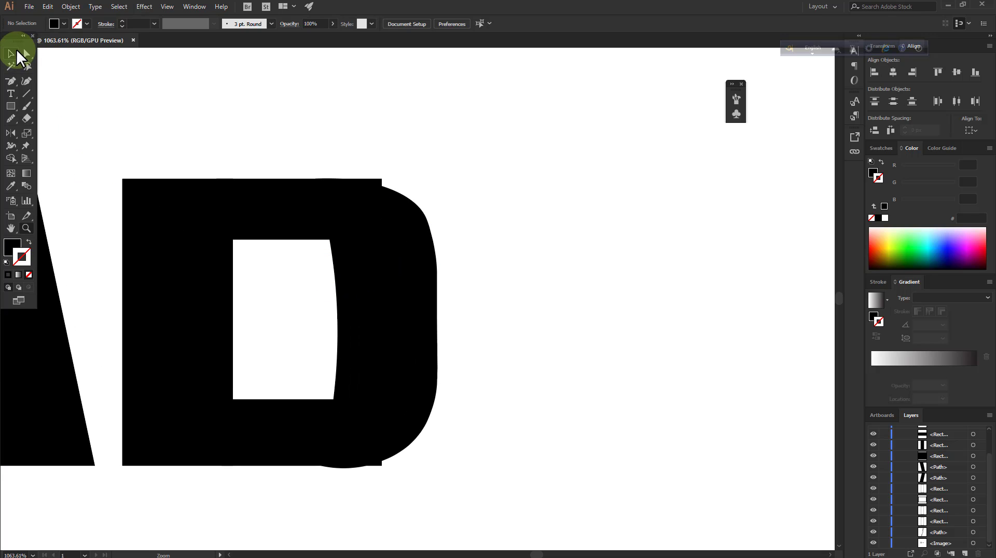
Try to pull the outer top corner of the D's upper stroke inward onto the curved outline
{"action": "left_click", "coordinate": [29, 77]}
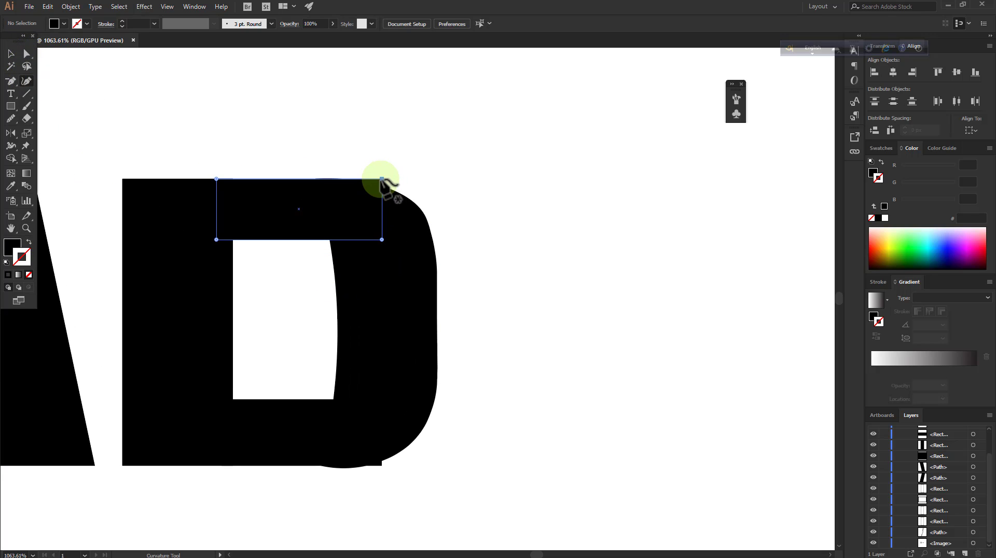
{"action": "left_click", "coordinate": [382, 181]}
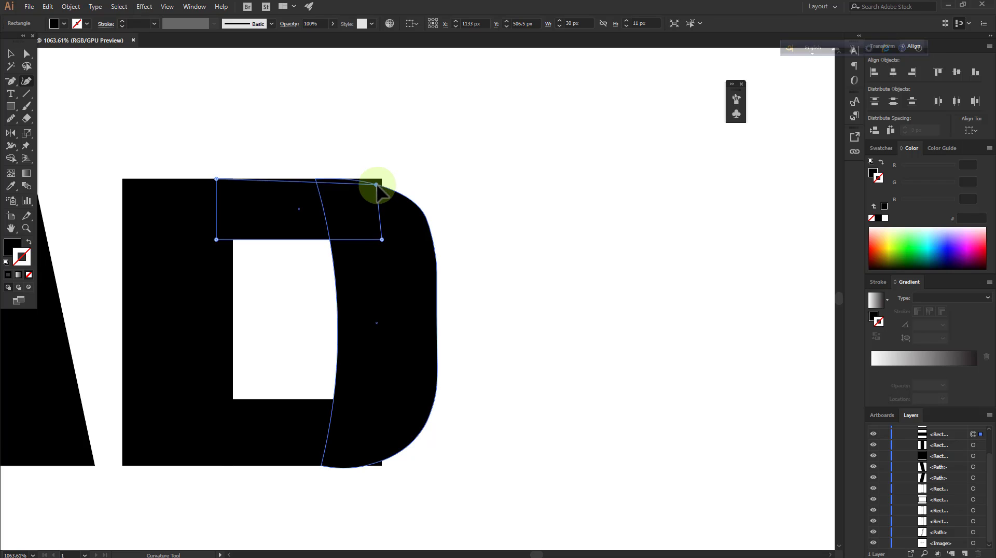
{"action": "mouse_move", "coordinate": [377, 185]}
{"action": "left_mouse_down"}
{"action": "mouse_move", "coordinate": [356, 163]}
{"action": "mouse_move", "coordinate": [376, 185]}
{"action": "left_mouse_up"}
{"action": "right_click", "coordinate": [358, 162]}
{"action": "left_click", "coordinate": [404, 167]}
{"action": "left_click", "coordinate": [26, 56]}
{"action": "right_click", "coordinate": [421, 151]}
{"action": "left_click", "coordinate": [427, 152]}
{"action": "left_click", "coordinate": [426, 151]}
{"action": "left_click", "coordinate": [26, 82]}
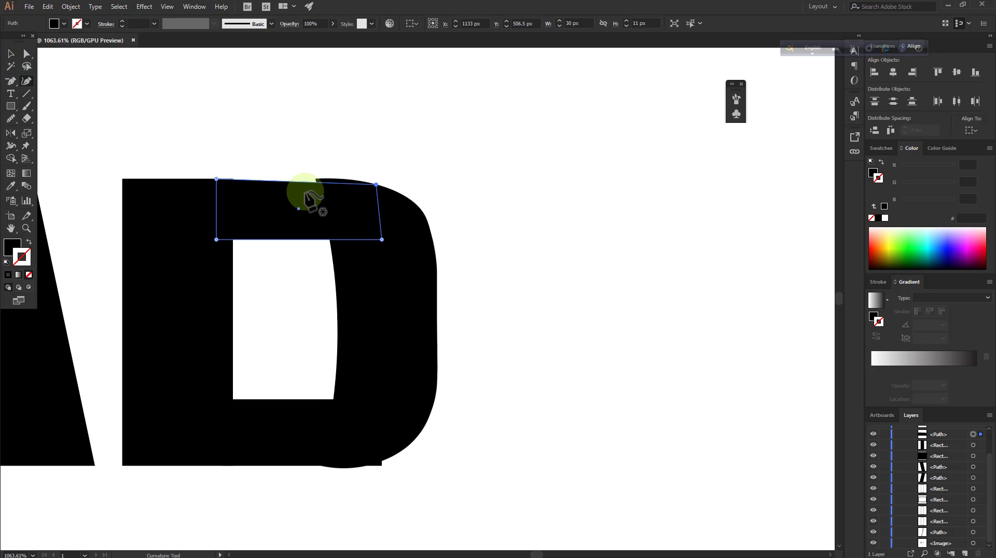
Try to bow the top edge of the D's upper stroke so it follows the curved side
{"action": "left_click", "coordinate": [316, 180]}
{"action": "right_click", "coordinate": [329, 169]}
{"action": "left_click", "coordinate": [348, 174]}
{"action": "left_click_drag", "start_coordinate": [319, 182], "coordinate": [349, 178]}
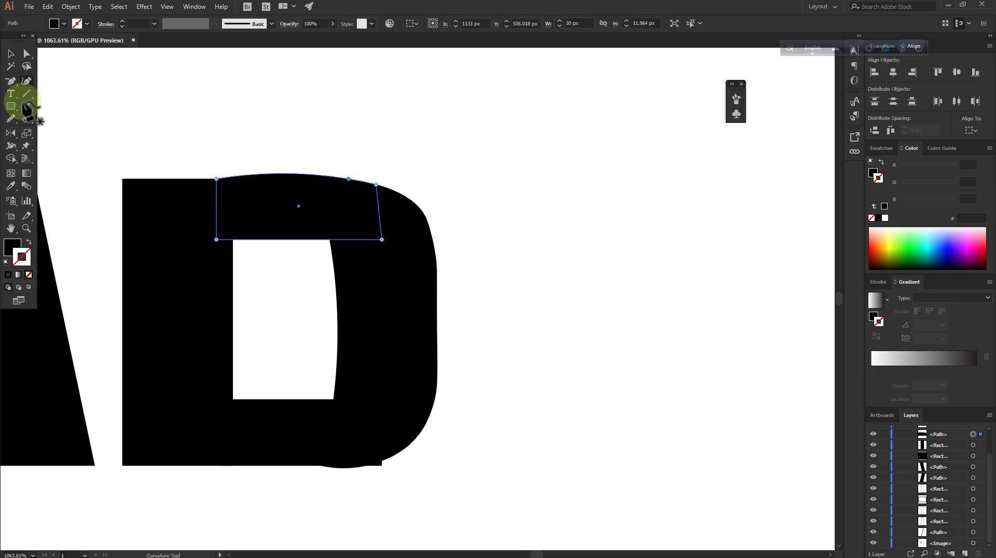
{"action": "left_click", "coordinate": [11, 54]}
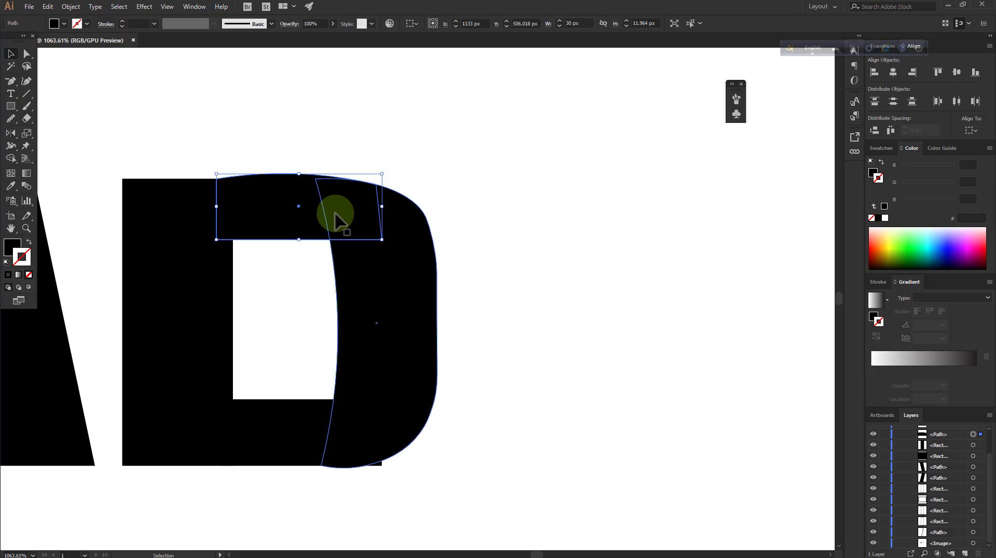
{"action": "left_click", "coordinate": [263, 265]}
{"action": "mouse_move", "coordinate": [280, 221]}
{"action": "left_mouse_down"}
{"action": "mouse_move", "coordinate": [280, 232]}
{"action": "mouse_move", "coordinate": [283, 219]}
{"action": "left_mouse_up"}
{"action": "left_click", "coordinate": [362, 134]}
{"action": "scroll", "coordinate": [568, 401], "scroll_direction": "down", "scroll_amount": 1}
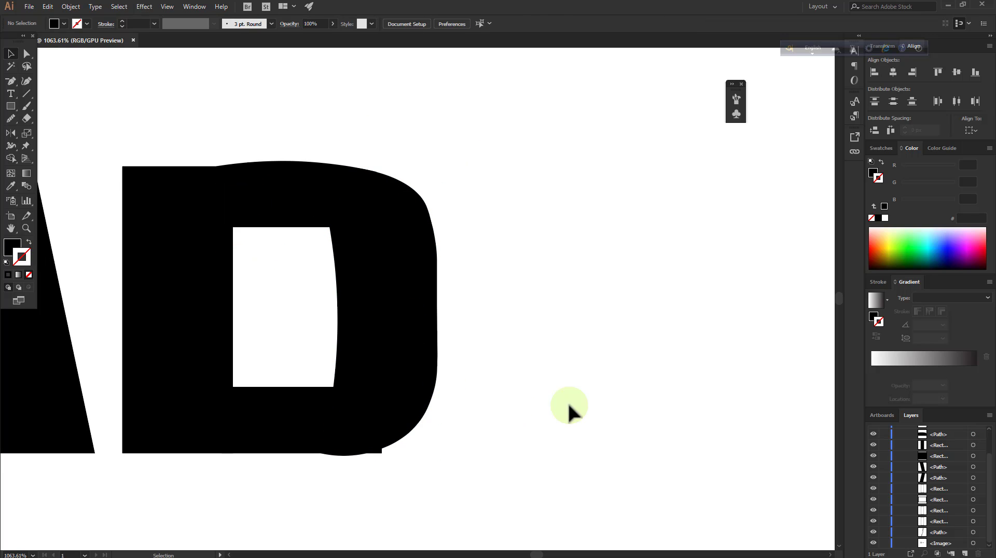
Undo the move and reshaping of the D's upper stroke
{"action": "right_click", "coordinate": [486, 345]}
{"action": "left_click", "coordinate": [503, 351]}
{"action": "right_click", "coordinate": [504, 291]}
{"action": "left_click", "coordinate": [515, 298]}
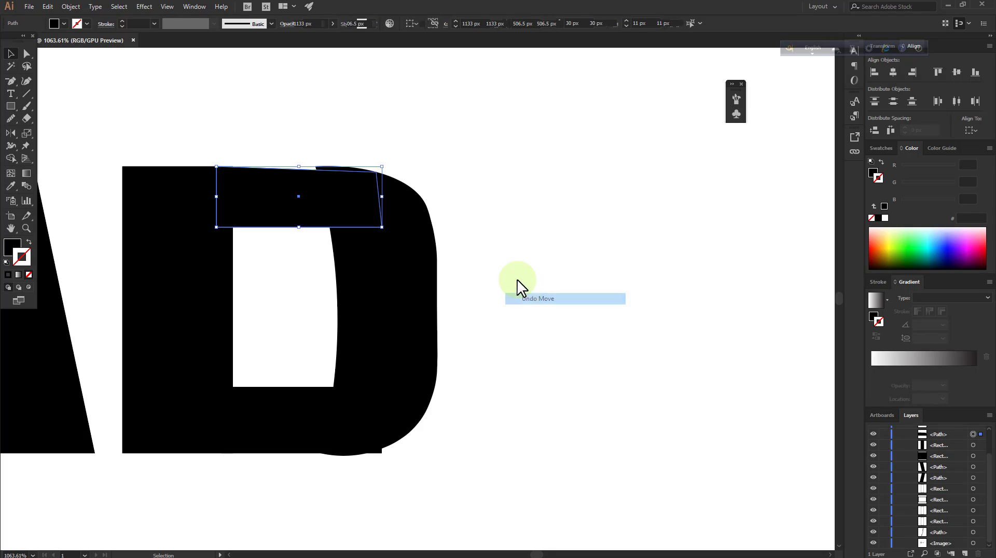
Shorten the D's upper stroke to about 21 px wide and align the curved side's top edge with it
{"action": "left_click", "coordinate": [334, 161]}
{"action": "left_click", "coordinate": [336, 170]}
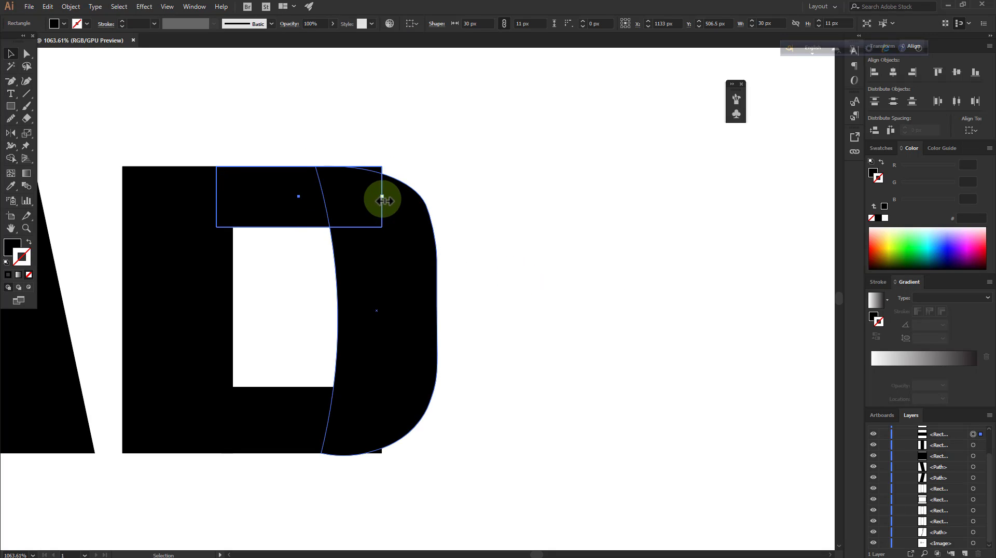
{"action": "left_click_drag", "start_coordinate": [382, 201], "coordinate": [348, 200]}
{"action": "left_click", "coordinate": [375, 174]}
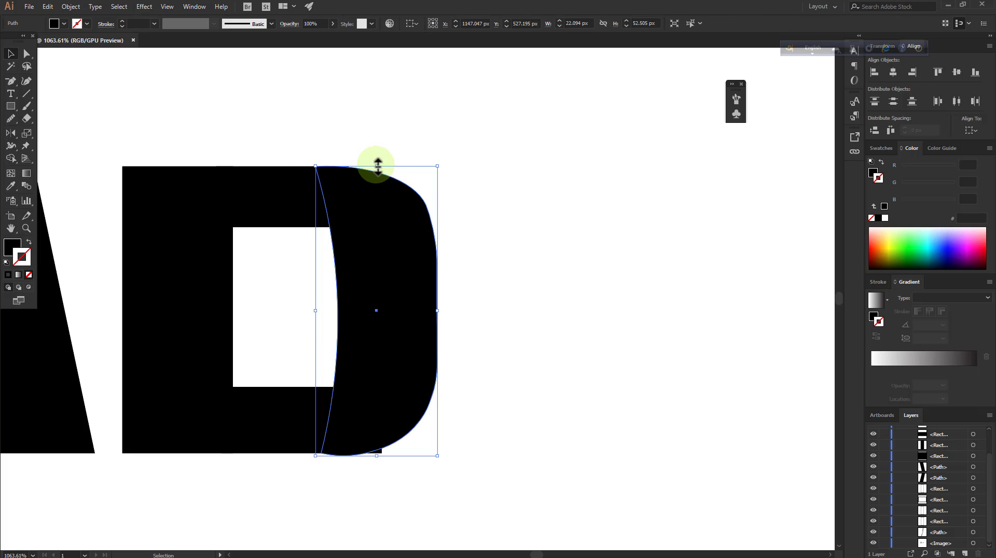
{"action": "left_click_drag", "start_coordinate": [377, 166], "coordinate": [378, 167]}
{"action": "left_click", "coordinate": [258, 194]}
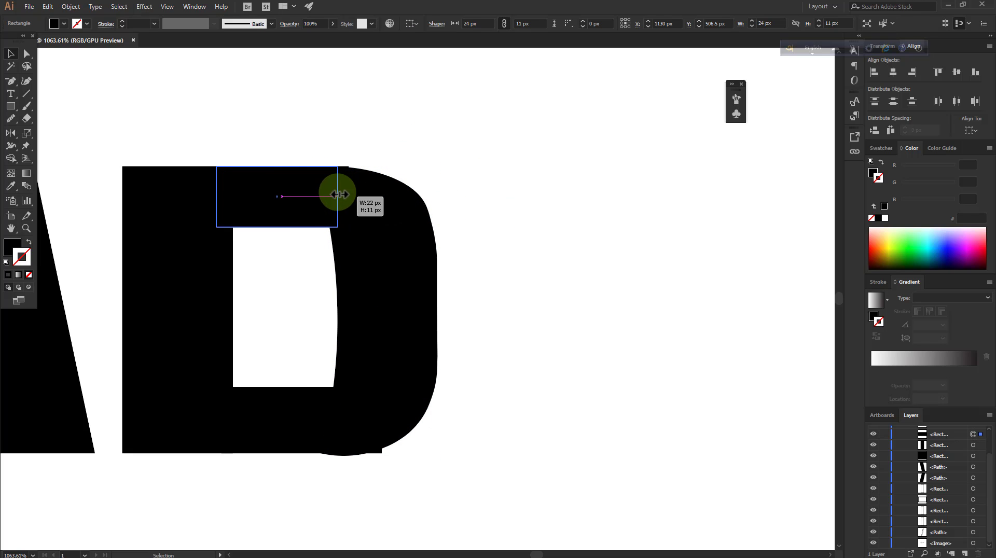
{"action": "left_click_drag", "start_coordinate": [333, 194], "coordinate": [335, 194]}
Shorten the D's lower stroke so it ends inside the curved side, and raise that side's bottom edge to the baseline
{"action": "scroll", "coordinate": [496, 421], "scroll_direction": "down", "scroll_amount": 3}
{"action": "left_click", "coordinate": [338, 379]}
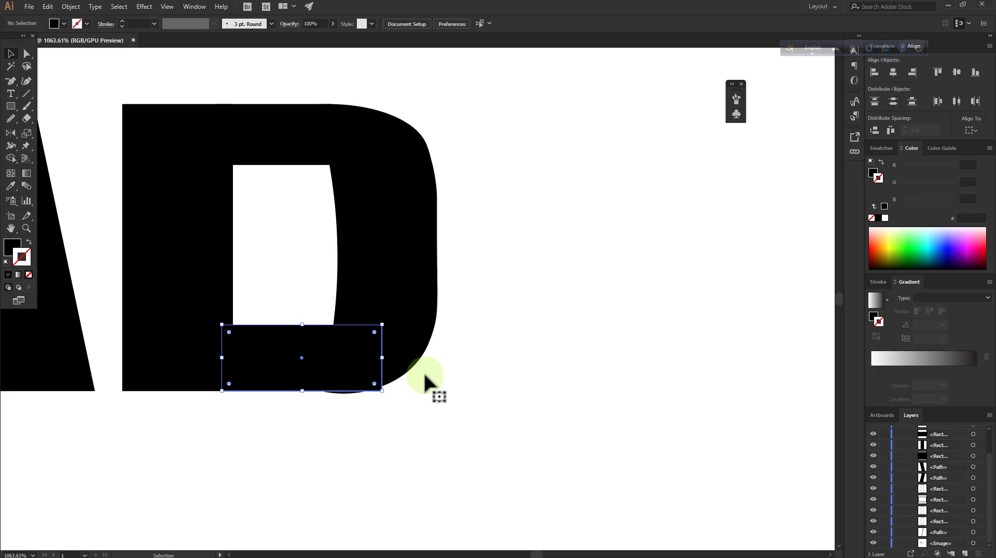
{"action": "left_click_drag", "start_coordinate": [379, 358], "coordinate": [339, 367]}
{"action": "left_click", "coordinate": [378, 372]}
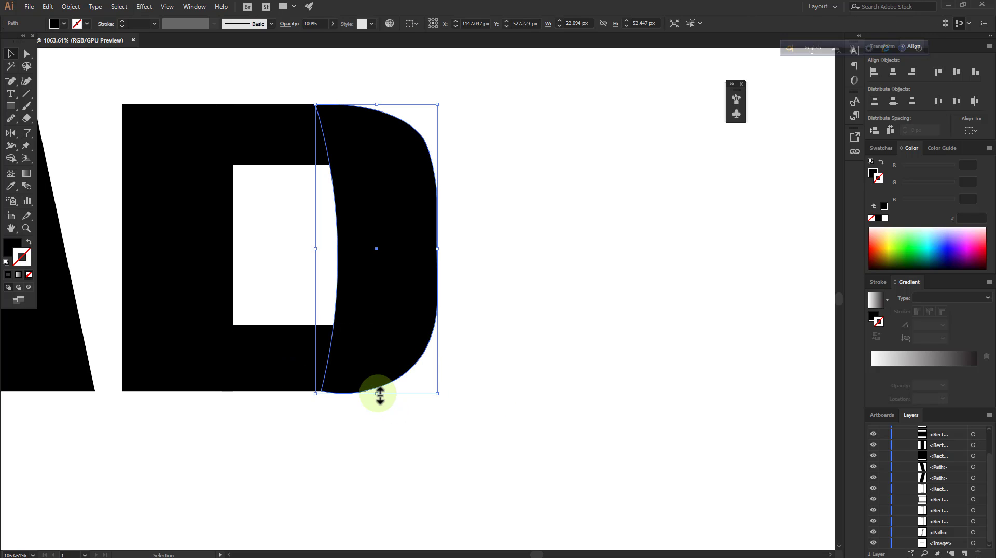
{"action": "left_click_drag", "start_coordinate": [381, 396], "coordinate": [383, 396]}
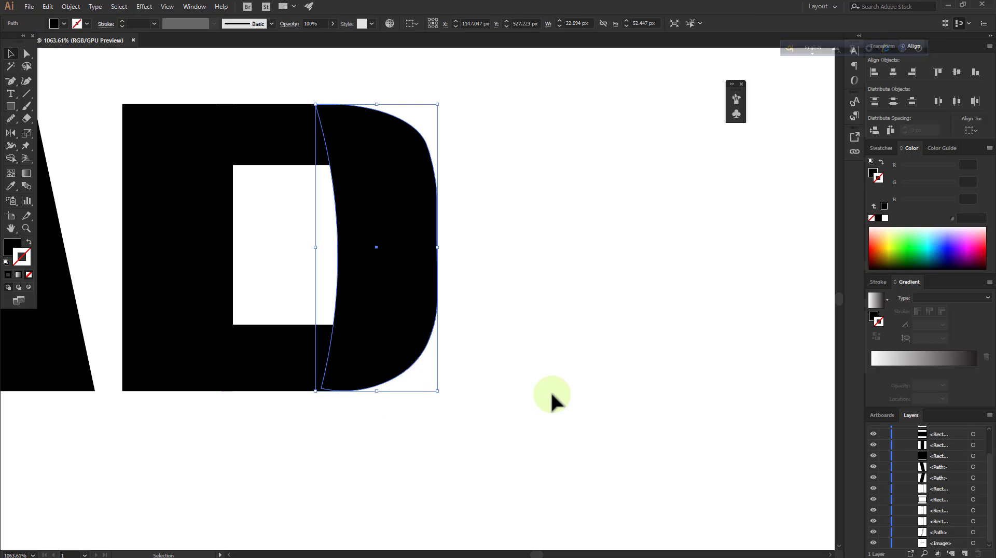
{"action": "left_click", "coordinate": [627, 345]}
{"action": "scroll", "coordinate": [406, 306], "scroll_direction": "up", "scroll_amount": 2}
{"action": "left_click", "coordinate": [407, 306]}
{"action": "left_click", "coordinate": [617, 372]}
{"action": "scroll", "coordinate": [616, 372], "scroll_direction": "up", "scroll_amount": 1}
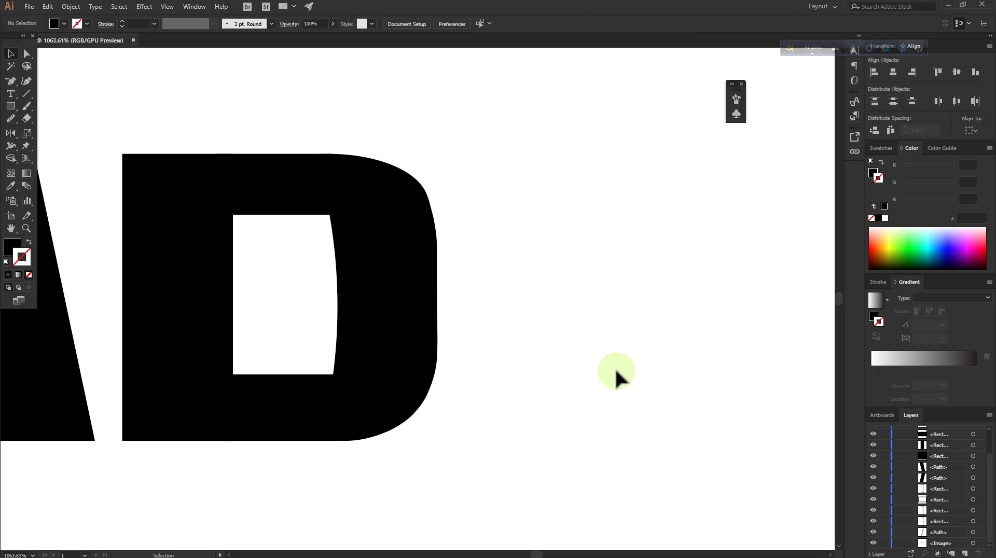
Smooth the D's lower outer curve with the Curvature tool by adding a point and bringing its inner bottom corner down to the baseline
{"action": "left_click", "coordinate": [413, 316]}
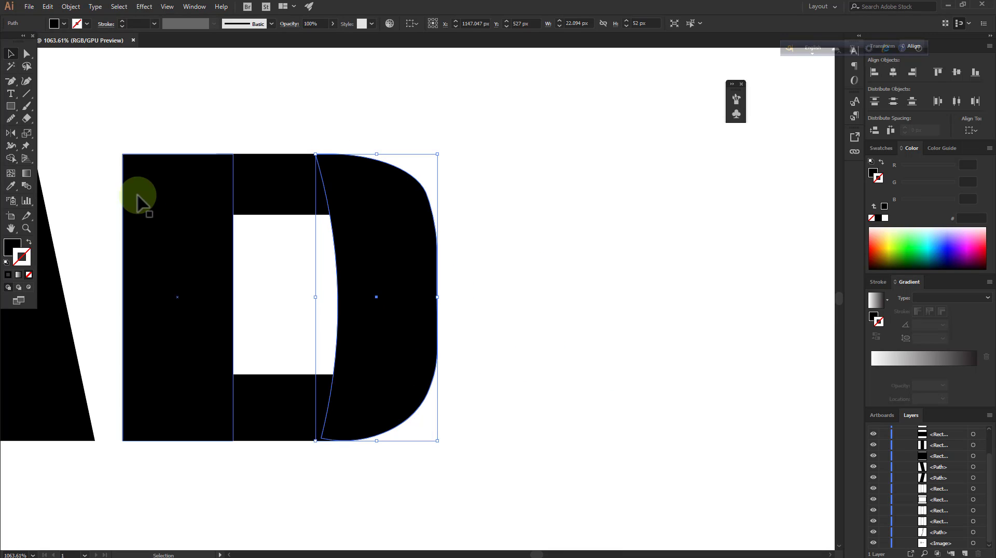
{"action": "left_click", "coordinate": [26, 81]}
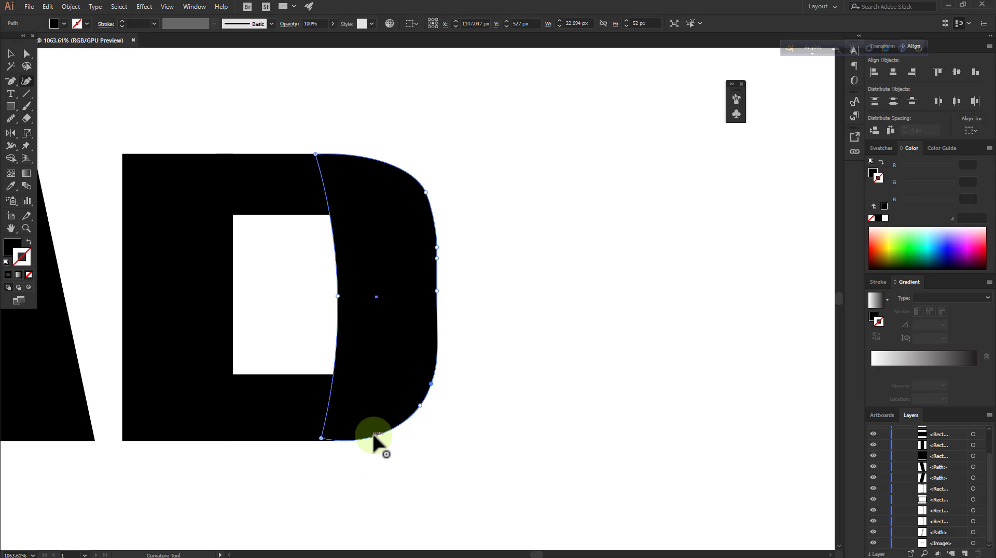
{"action": "left_click", "coordinate": [397, 426]}
{"action": "left_click", "coordinate": [322, 440]}
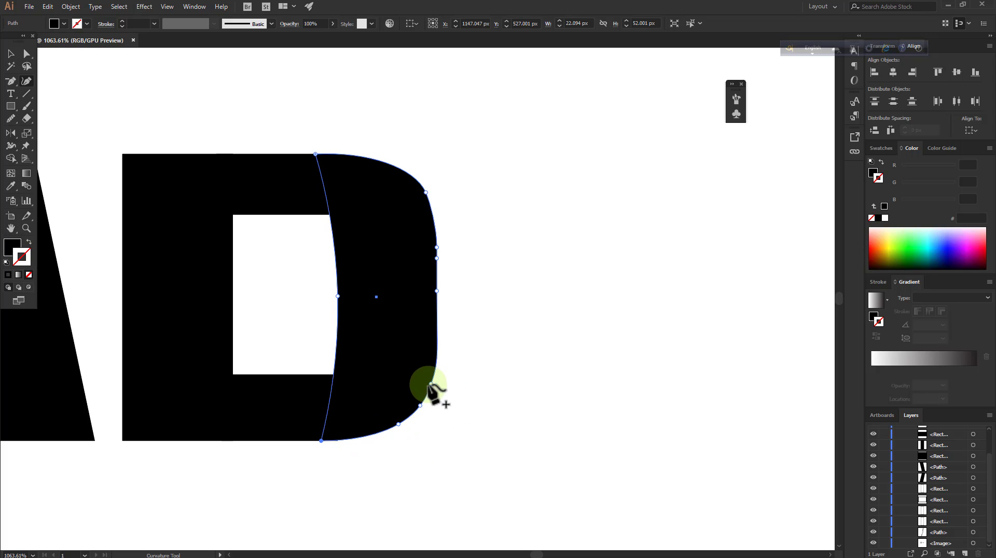
{"action": "key", "text": "v"}
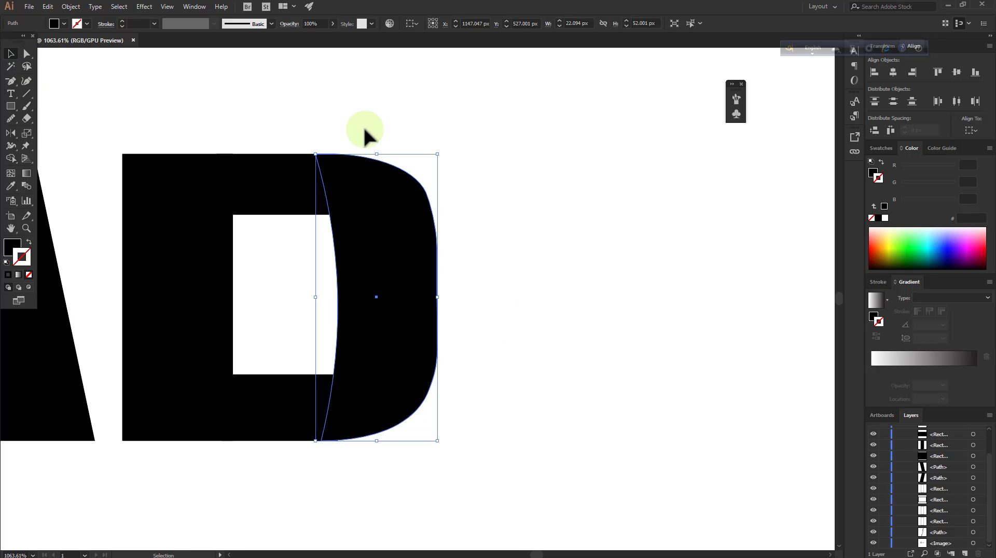
Try to bow the inner edge of the D's curved side further outward with the Curvature tool
{"action": "left_click", "coordinate": [670, 327]}
{"action": "left_click", "coordinate": [24, 229]}
{"action": "left_click_drag", "start_coordinate": [590, 283], "coordinate": [322, 331]}
{"action": "left_click_drag", "start_coordinate": [554, 327], "coordinate": [763, 289]}
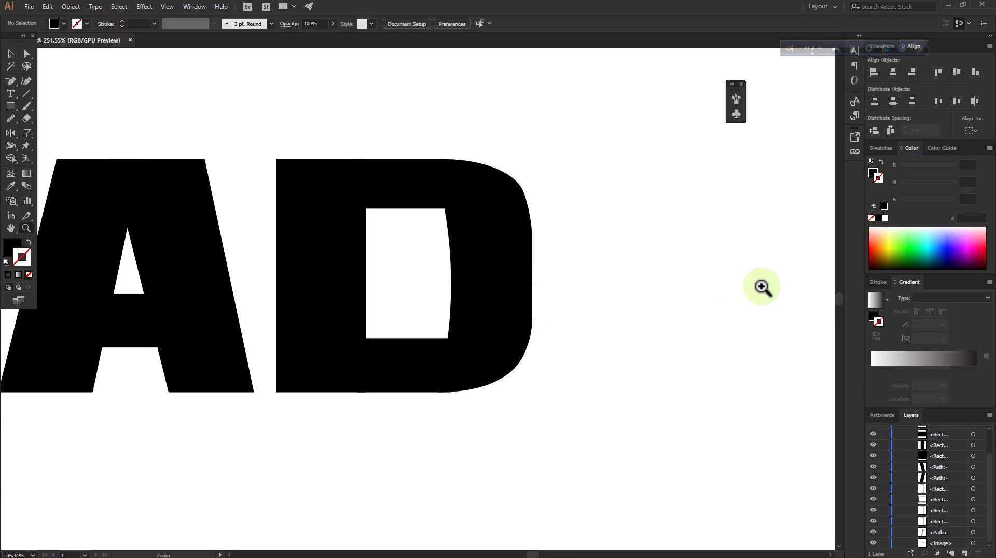
{"action": "left_click", "coordinate": [472, 284]}
{"action": "left_click", "coordinate": [10, 53]}
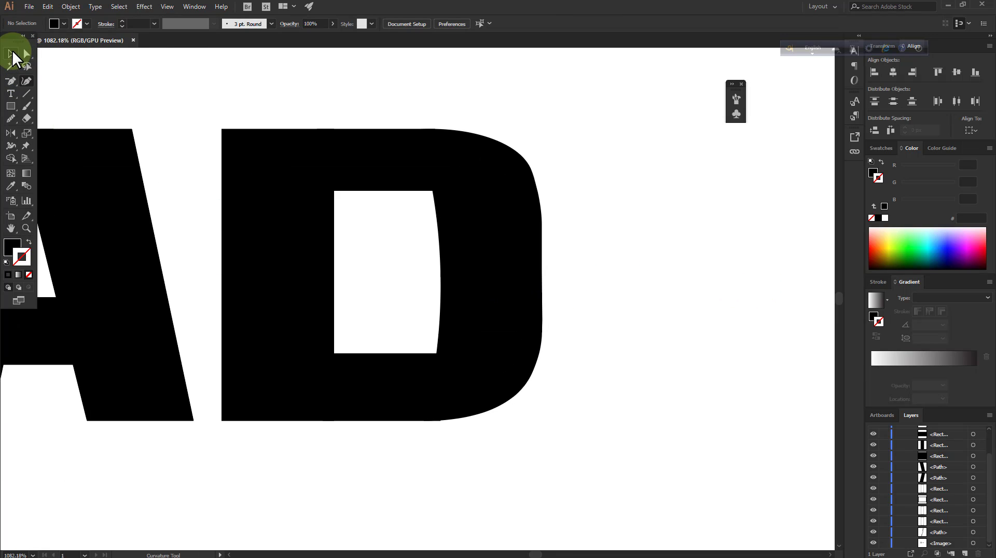
{"action": "left_click", "coordinate": [481, 276]}
{"action": "left_click", "coordinate": [27, 54]}
{"action": "left_click", "coordinate": [95, 141], "text": "shift"}
{"action": "left_click", "coordinate": [95, 141], "text": "shift"}
{"action": "left_click", "coordinate": [26, 81]}
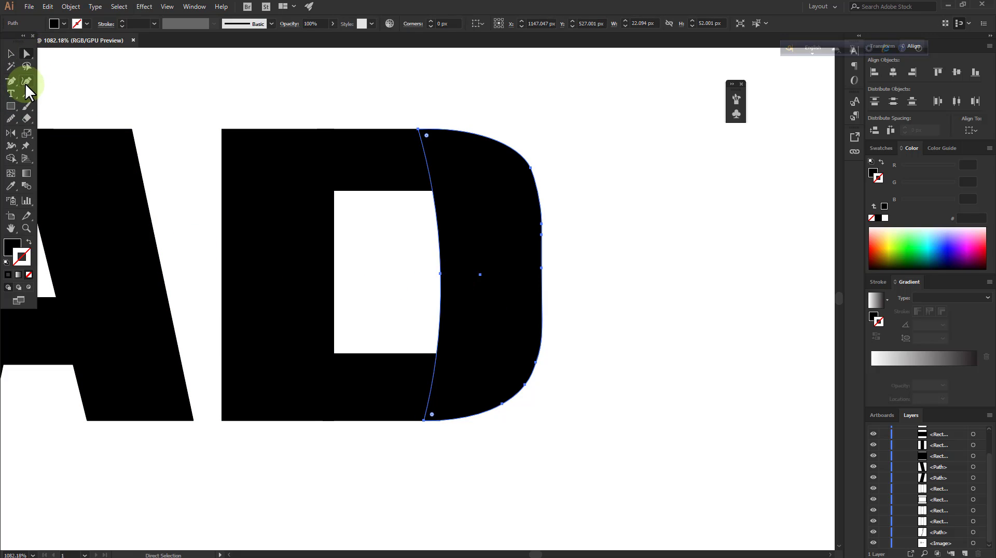
{"action": "left_click", "coordinate": [457, 270]}
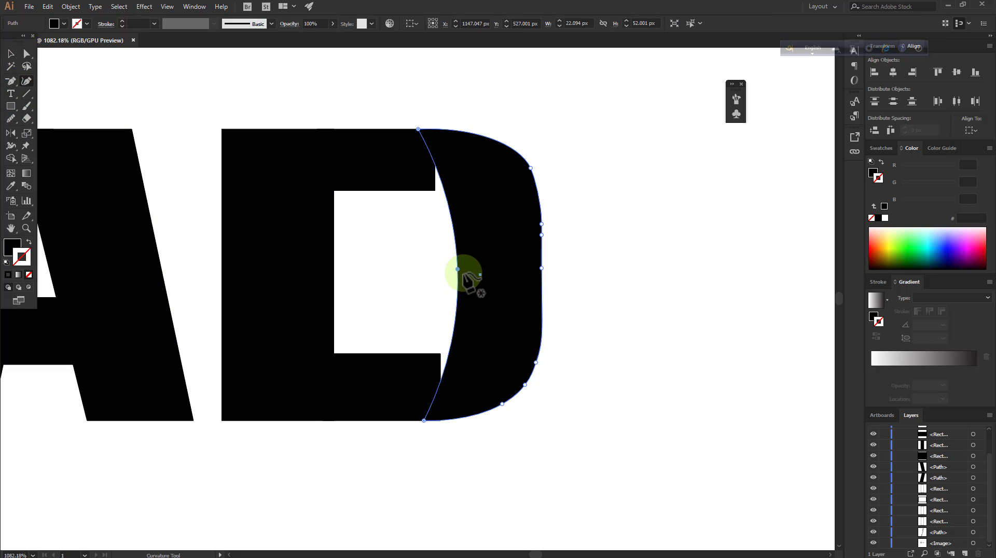
{"action": "left_click_drag", "start_coordinate": [447, 271], "coordinate": [447, 271]}
{"action": "left_click", "coordinate": [26, 54]}
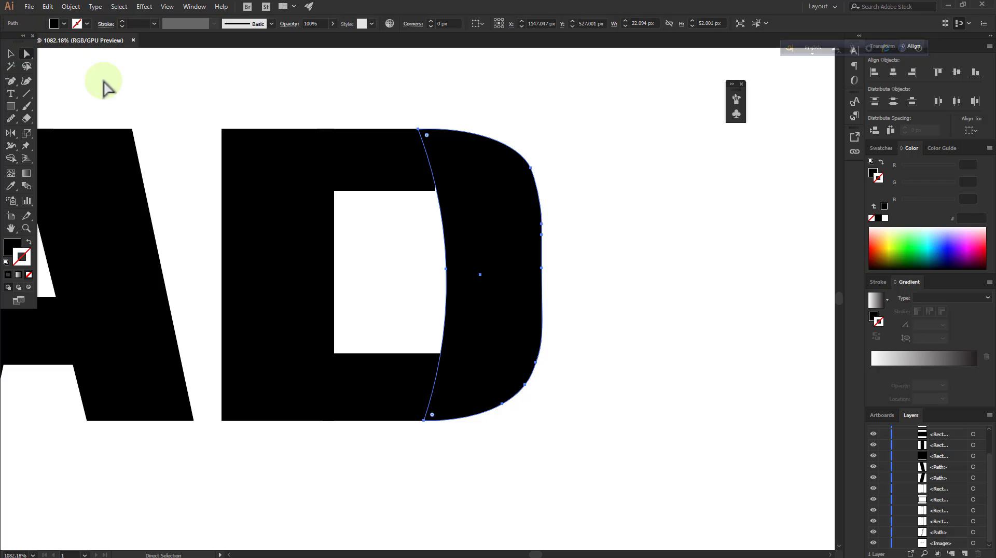
{"action": "left_click", "coordinate": [623, 191]}
Try to lengthen the D's upper stroke slightly into the curved side
{"action": "left_click", "coordinate": [406, 166]}
{"action": "left_click", "coordinate": [14, 53]}
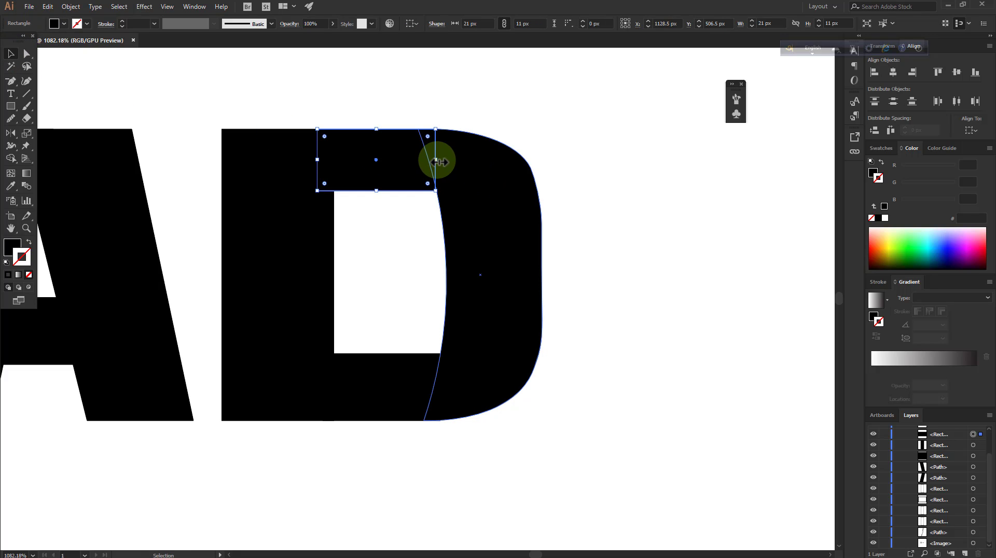
{"action": "left_click_drag", "start_coordinate": [435, 160], "coordinate": [441, 159]}
{"action": "left_click", "coordinate": [678, 280]}
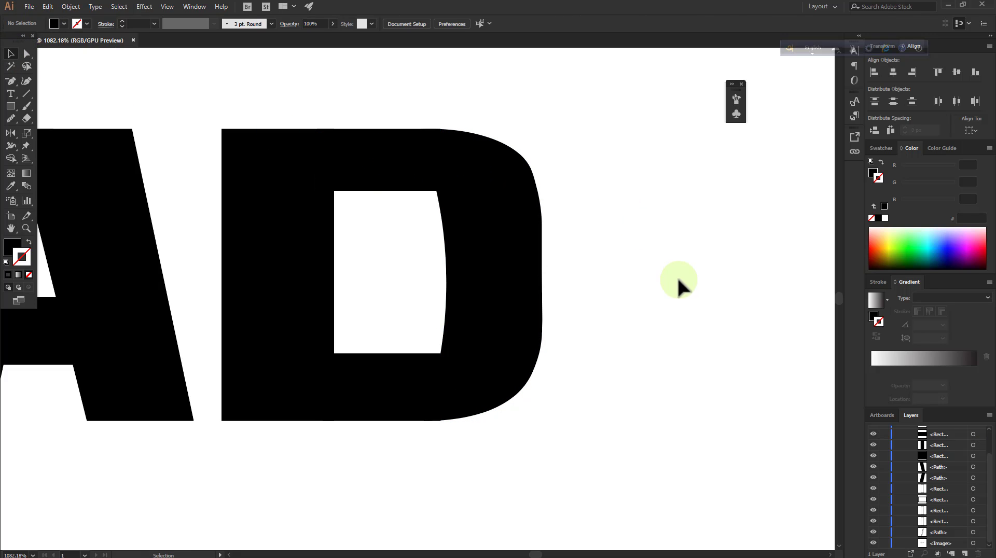
Undo the lengthening of the D's upper stroke and the reshaping of the curved side's inner edge
{"action": "left_click", "coordinate": [28, 229]}
{"action": "left_click_drag", "start_coordinate": [458, 266], "coordinate": [280, 313]}
{"action": "left_click_drag", "start_coordinate": [515, 286], "coordinate": [417, 304]}
{"action": "left_click_drag", "start_coordinate": [531, 246], "coordinate": [732, 238]}
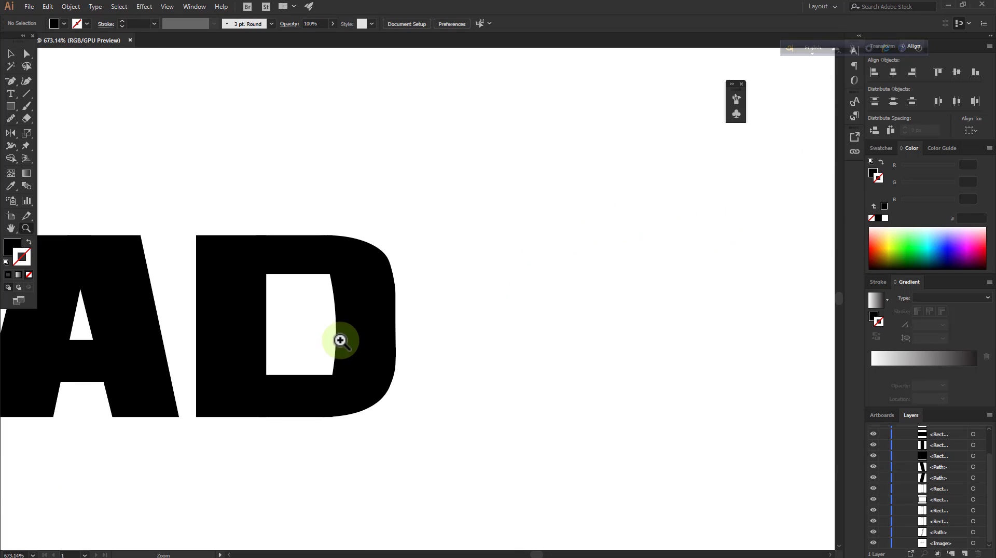
{"action": "left_click_drag", "start_coordinate": [353, 349], "coordinate": [400, 327]}
{"action": "right_click", "coordinate": [435, 232]}
{"action": "left_click", "coordinate": [493, 241]}
{"action": "right_click", "coordinate": [496, 243]}
{"action": "left_click", "coordinate": [511, 249]}
{"action": "right_click", "coordinate": [511, 245]}
{"action": "left_click", "coordinate": [525, 262]}
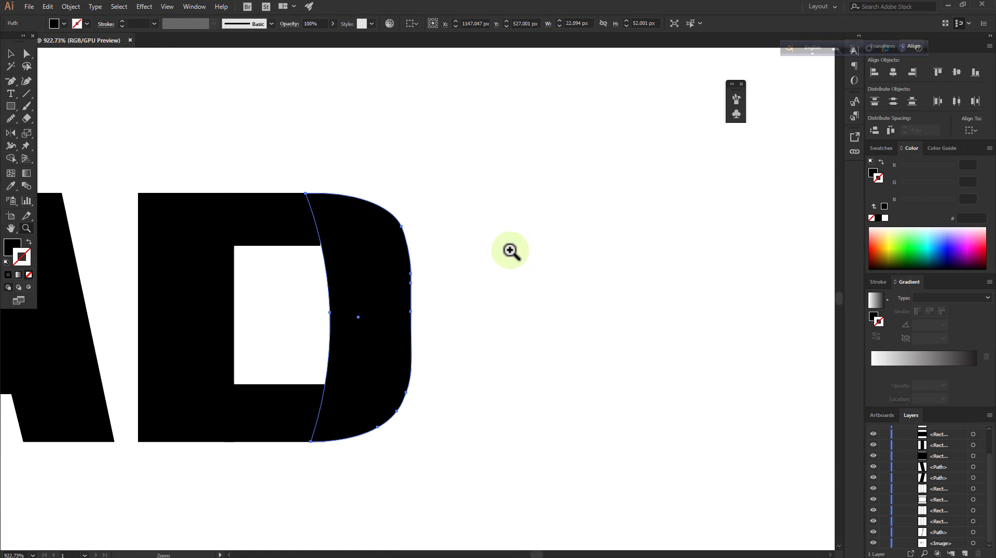
{"action": "right_click", "coordinate": [523, 252]}
{"action": "left_click", "coordinate": [528, 259]}
{"action": "right_click", "coordinate": [546, 258]}
{"action": "left_click", "coordinate": [560, 275]}
{"action": "left_click", "coordinate": [526, 262]}
Trace the original image's D with an unfilled, black-stroked 58 × 53 px rectangle and a 19 × 30 px rectangle around its counter
{"action": "left_click_drag", "start_coordinate": [435, 329], "coordinate": [296, 364]}
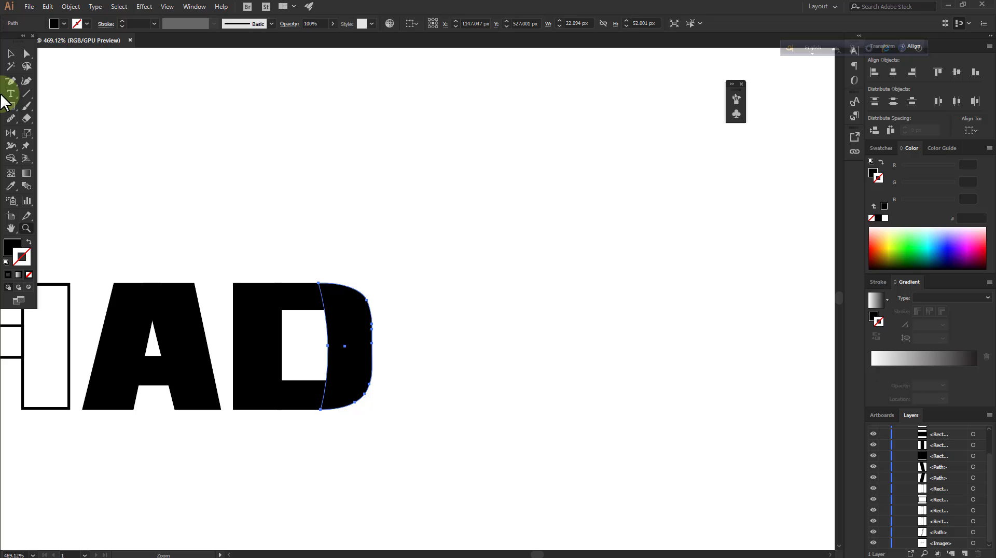
{"action": "left_click", "coordinate": [336, 142]}
{"action": "left_click", "coordinate": [26, 229]}
{"action": "left_click_drag", "start_coordinate": [424, 282], "coordinate": [273, 327]}
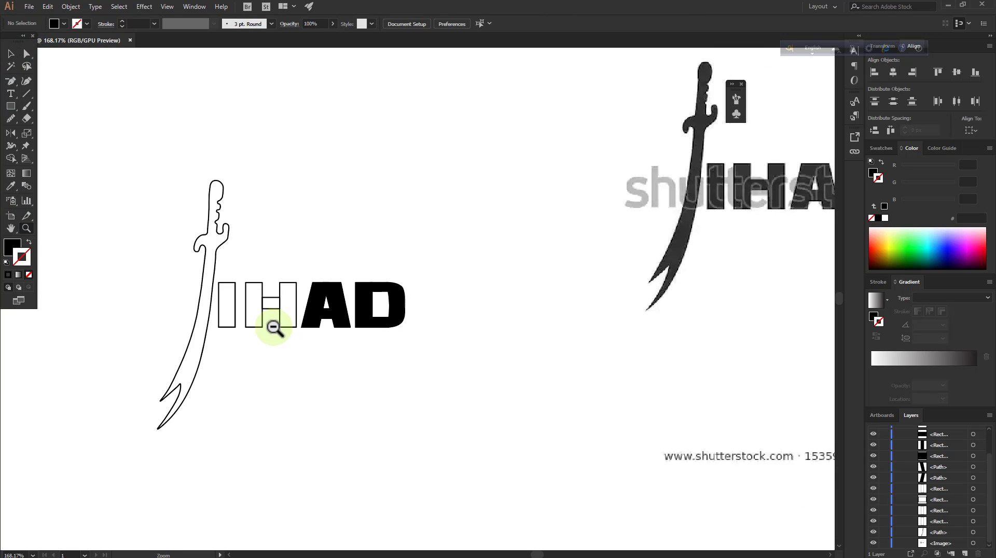
{"action": "left_click_drag", "start_coordinate": [467, 298], "coordinate": [389, 311]}
{"action": "left_click_drag", "start_coordinate": [689, 229], "coordinate": [803, 210]}
{"action": "left_click_drag", "start_coordinate": [755, 245], "coordinate": [781, 202]}
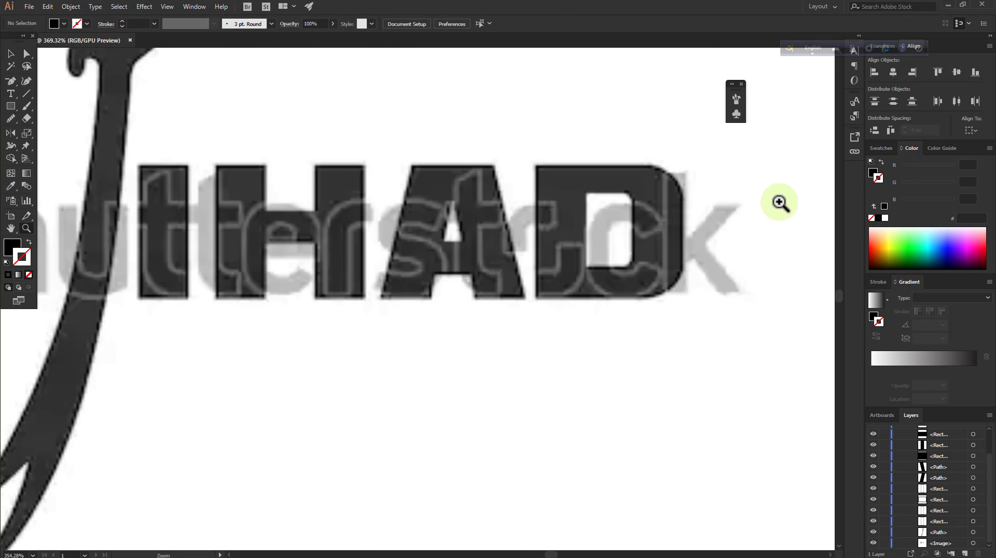
{"action": "left_click_drag", "start_coordinate": [625, 189], "coordinate": [736, 196]}
{"action": "left_click_drag", "start_coordinate": [673, 292], "coordinate": [704, 292]}
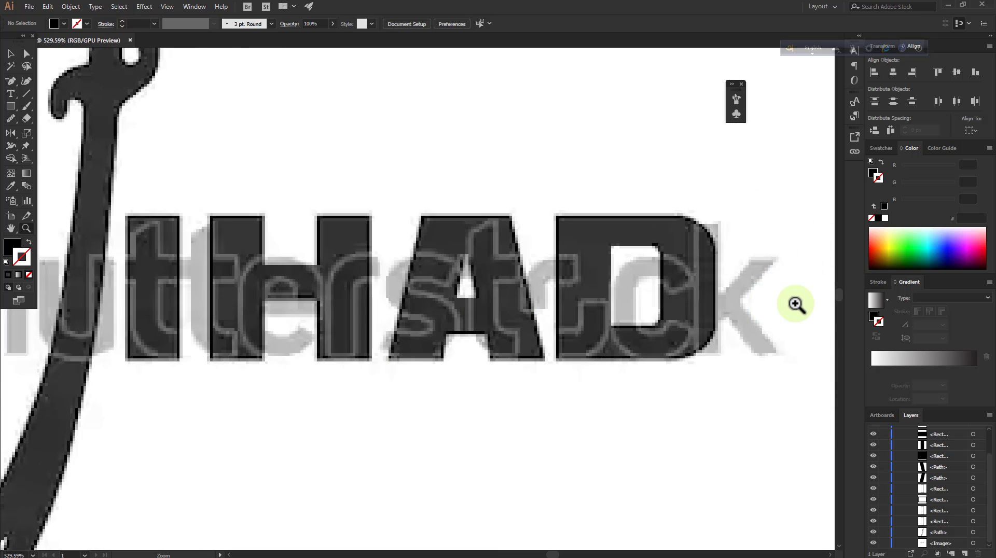
{"action": "left_click_drag", "start_coordinate": [764, 304], "coordinate": [794, 302]}
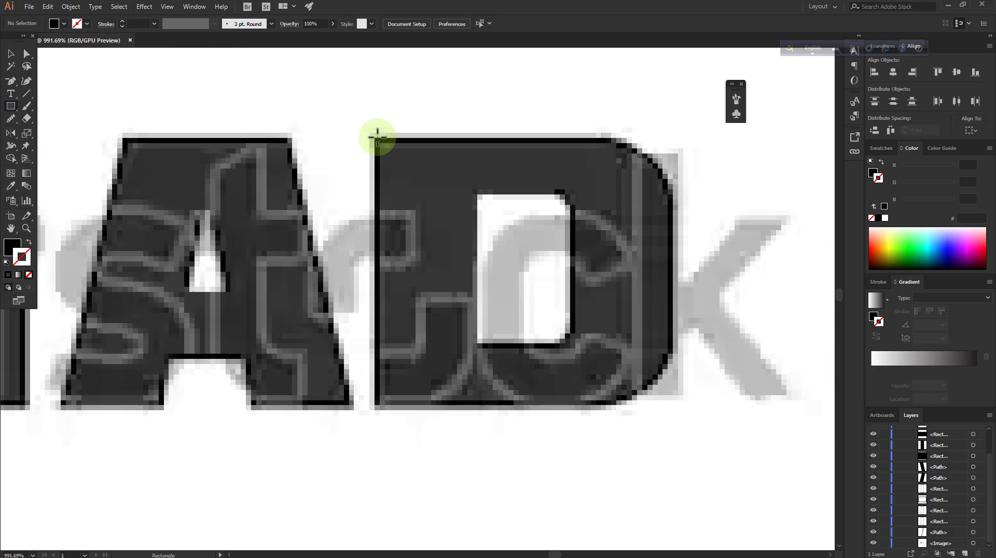
{"action": "left_click_drag", "start_coordinate": [376, 138], "coordinate": [673, 410]}
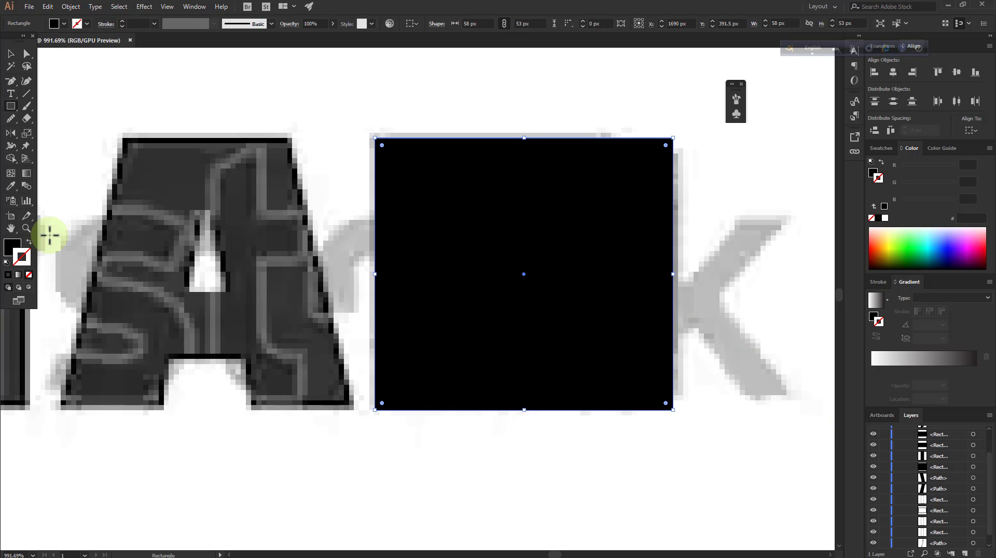
{"action": "left_click", "coordinate": [29, 241]}
{"action": "left_click_drag", "start_coordinate": [477, 193], "coordinate": [573, 345]}
Lock the pasted image and round the counter rectangle's two right-hand corners to match the original D
{"action": "left_click", "coordinate": [27, 55]}
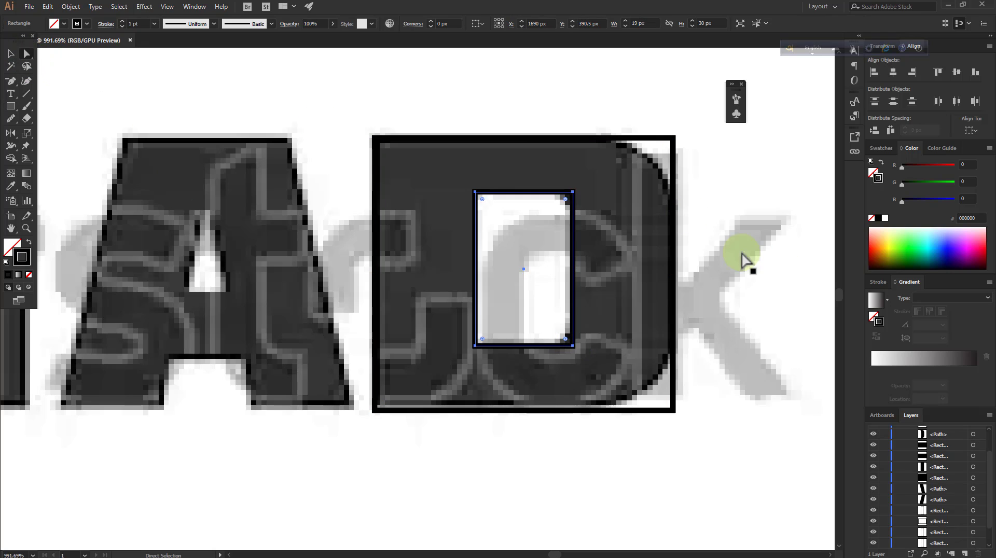
{"action": "left_click", "coordinate": [574, 196]}
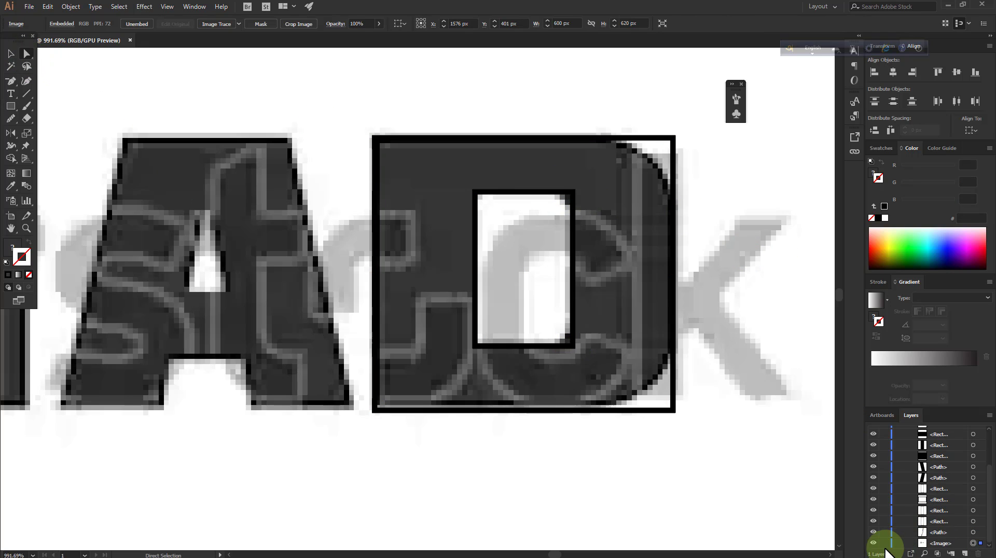
{"action": "left_click", "coordinate": [609, 247]}
{"action": "left_click_drag", "start_coordinate": [598, 369], "coordinate": [597, 367]}
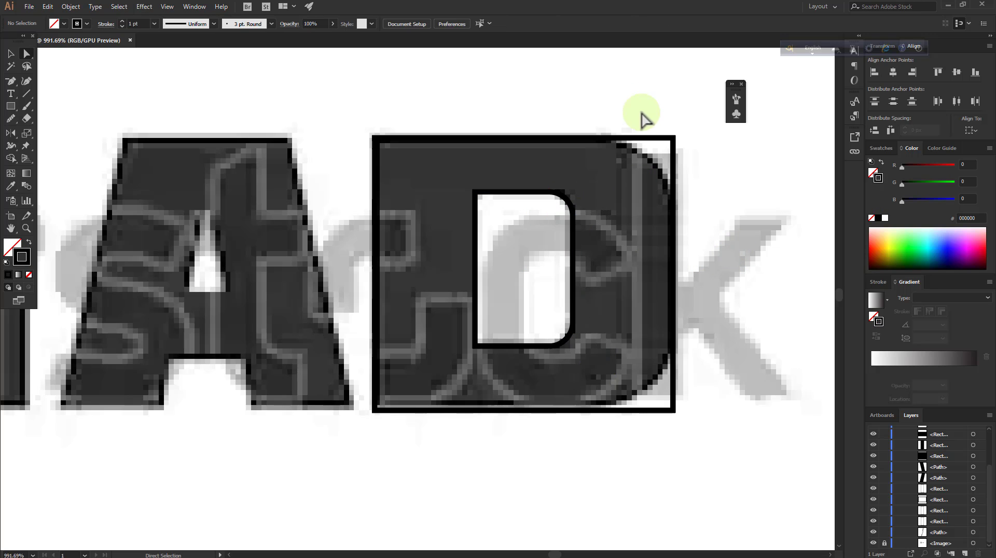
Round the outer rectangle's two right-hand corners to follow the original D's curved side
{"action": "left_click_drag", "start_coordinate": [618, 94], "coordinate": [756, 500]}
{"action": "left_click_drag", "start_coordinate": [663, 149], "coordinate": [561, 200]}
{"action": "left_click", "coordinate": [59, 205]}
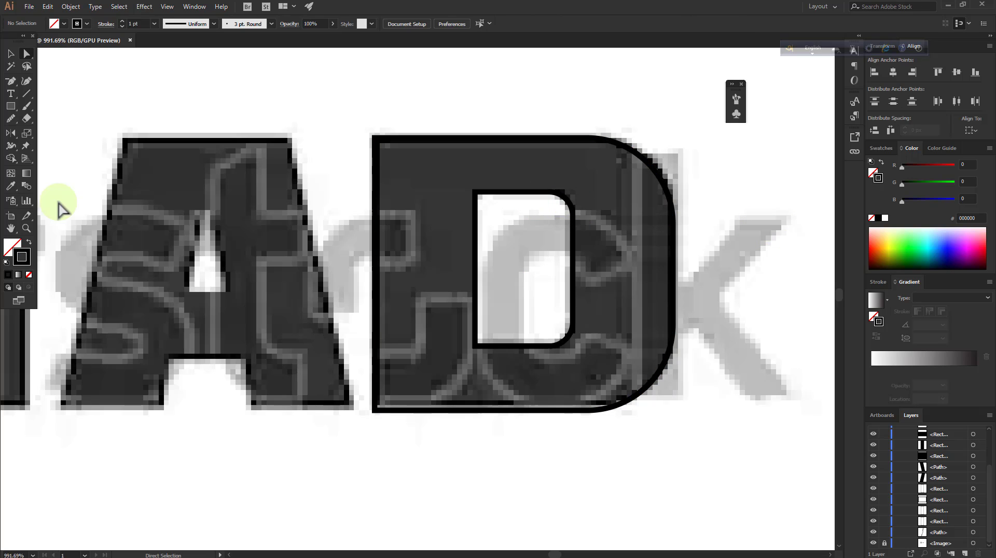
Move both traced D outlines off the image into the blank space beside the vector lettering
{"action": "left_click", "coordinate": [26, 229]}
{"action": "left_click_drag", "start_coordinate": [458, 233], "coordinate": [202, 300]}
{"action": "left_click_drag", "start_coordinate": [466, 227], "coordinate": [312, 258]}
{"action": "left_click", "coordinate": [261, 251]}
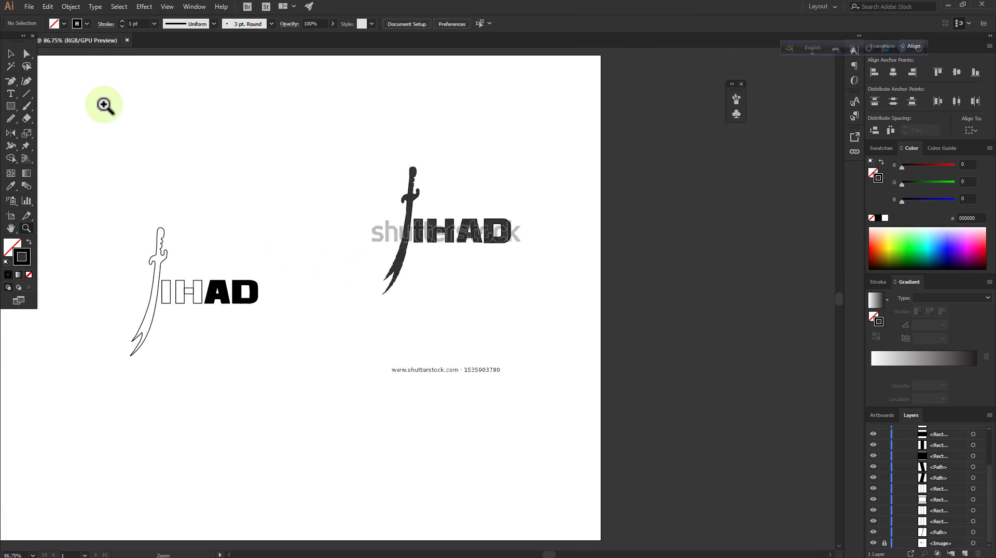
{"action": "left_click", "coordinate": [510, 230]}
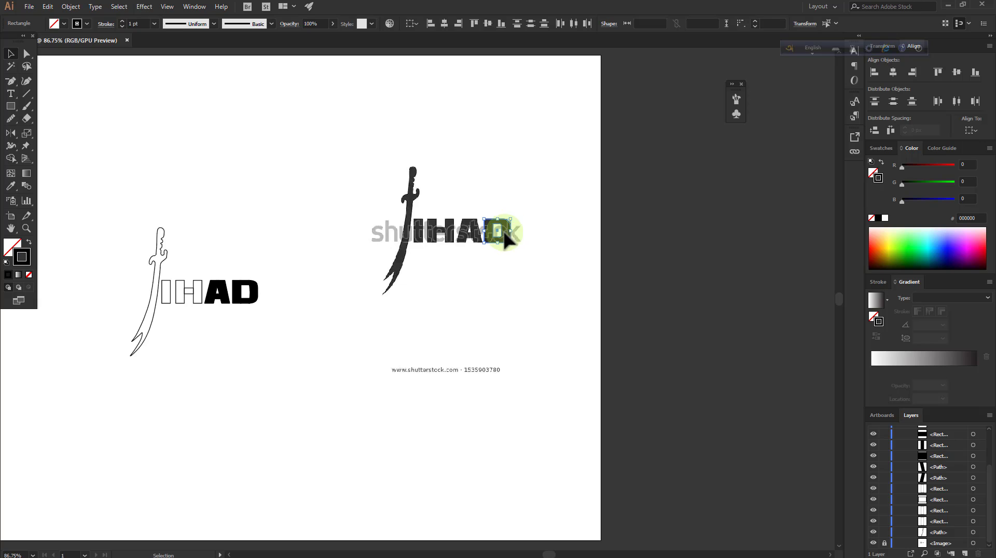
{"action": "left_click_drag", "start_coordinate": [505, 232], "coordinate": [360, 303]}
{"action": "left_click", "coordinate": [544, 283]}
{"action": "left_click", "coordinate": [490, 219]}
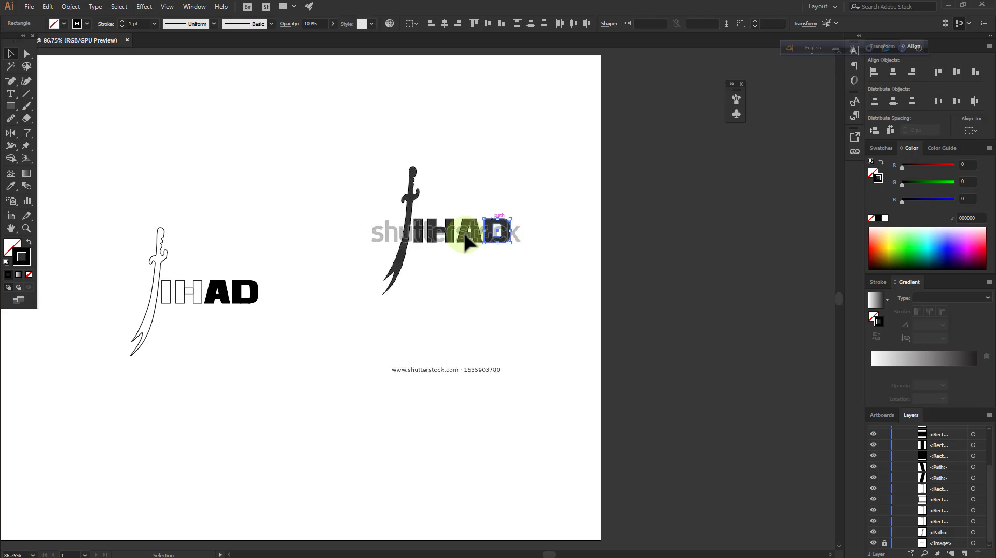
{"action": "left_click_drag", "start_coordinate": [497, 232], "coordinate": [345, 334]}
Fill the outer D outline with the dark grey #313131 sampled from the original lettering, with no stroke
{"action": "left_click", "coordinate": [389, 307]}
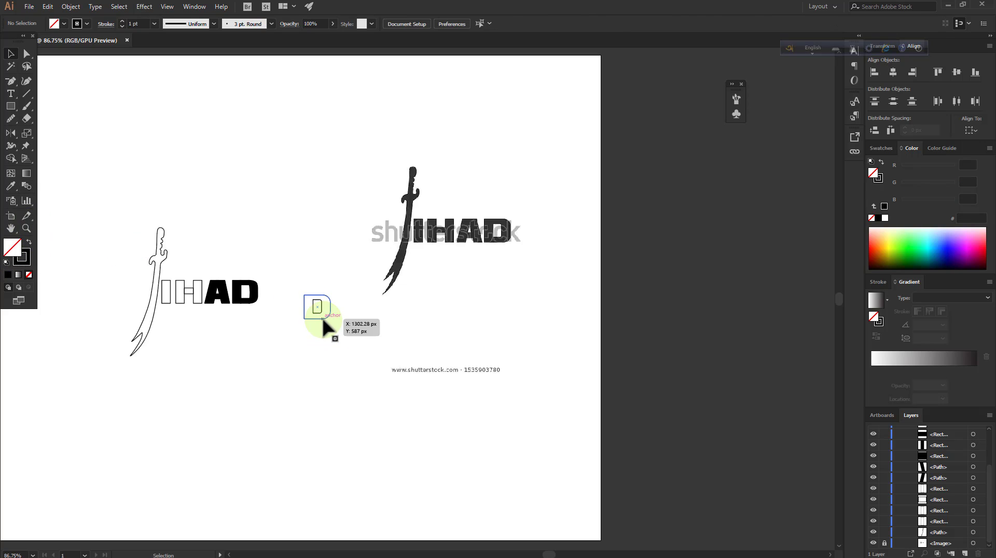
{"action": "left_click", "coordinate": [11, 186]}
{"action": "left_click", "coordinate": [448, 224]}
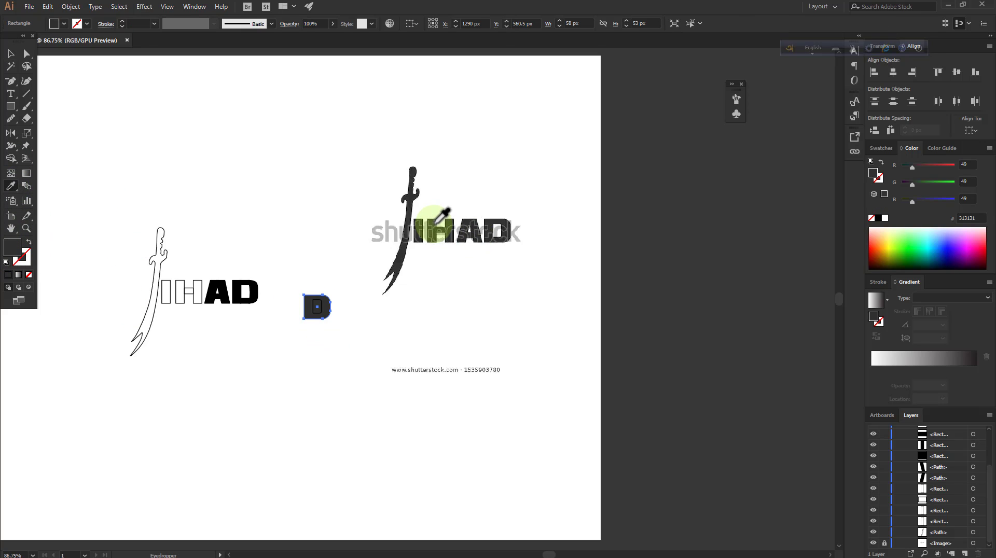
Fill the D's inner counter shape with white #FFFFFF sampled from the blank artboard, with no stroke
{"action": "left_click", "coordinate": [11, 53]}
{"action": "left_click", "coordinate": [326, 319]}
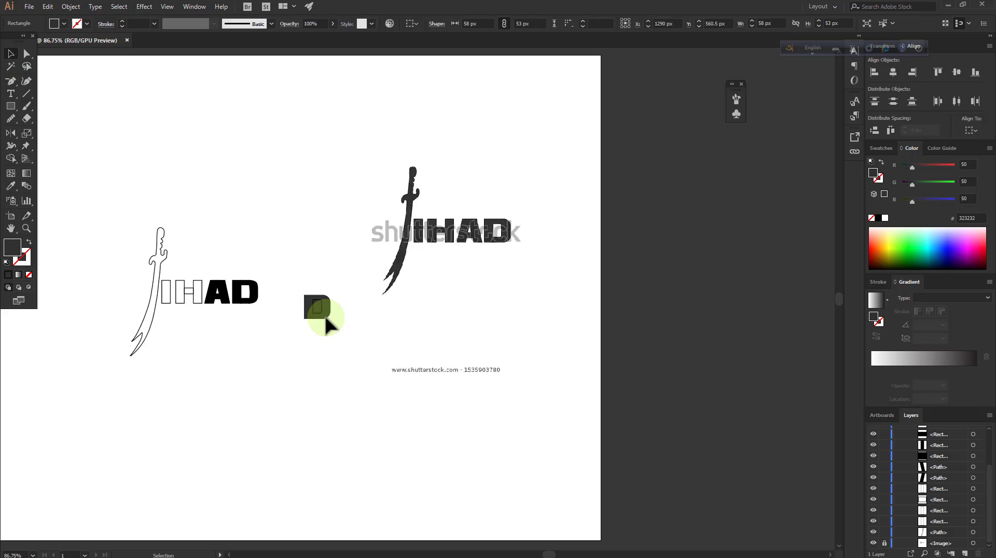
{"action": "left_click", "coordinate": [317, 313]}
{"action": "left_click", "coordinate": [10, 185]}
{"action": "left_click", "coordinate": [240, 162]}
{"action": "left_click", "coordinate": [11, 53]}
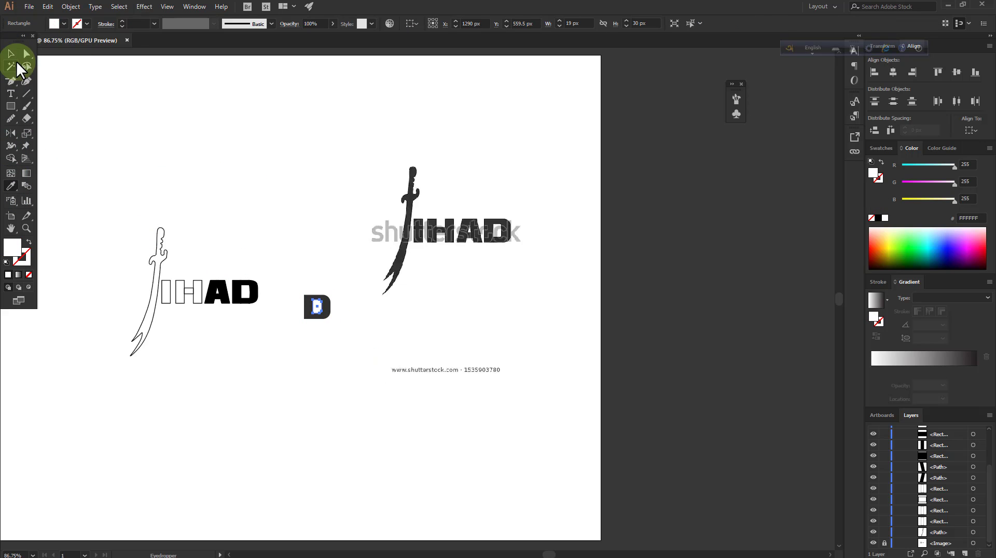
Delete the old black D and move both shapes of the rebuilt D into its place beside the A
{"action": "left_click", "coordinate": [259, 268]}
{"action": "left_click", "coordinate": [244, 289]}
{"action": "key", "text": "Delete"}
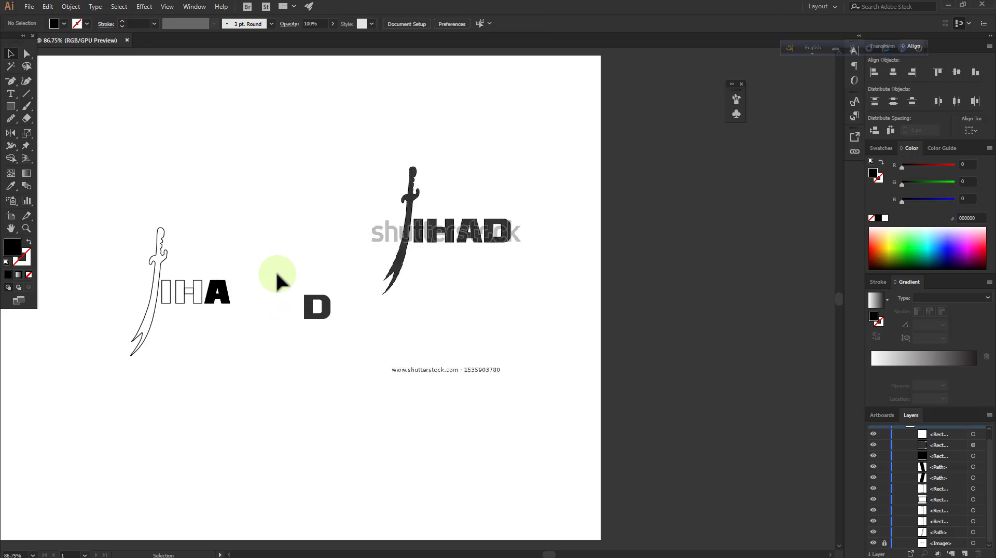
{"action": "left_click_drag", "start_coordinate": [278, 278], "coordinate": [319, 311]}
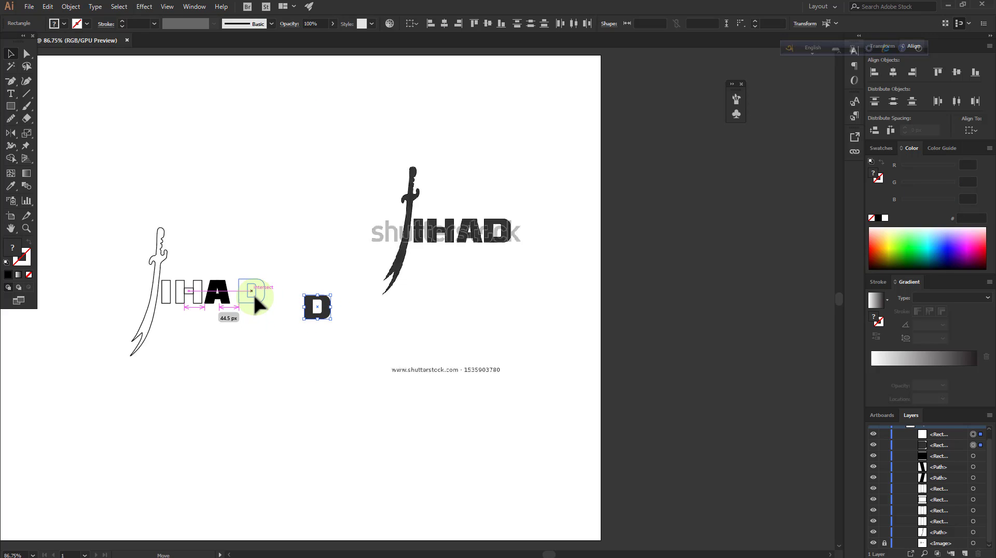
{"action": "left_click_drag", "start_coordinate": [255, 297], "coordinate": [248, 294]}
{"action": "left_click", "coordinate": [52, 301]}
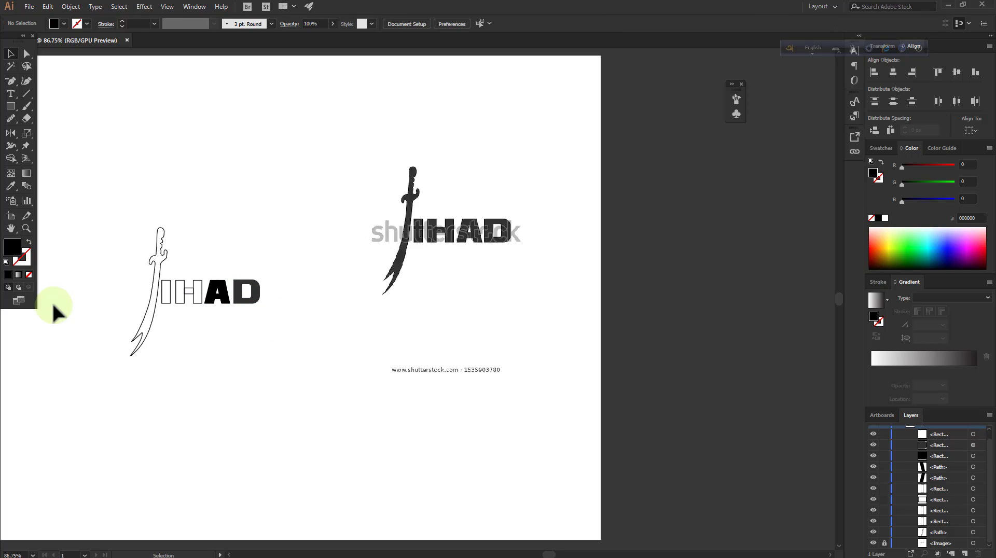
Shift the rebuilt D closer to the A so the letter spacing is even
{"action": "left_click", "coordinate": [30, 232]}
{"action": "left_click_drag", "start_coordinate": [179, 286], "coordinate": [415, 305]}
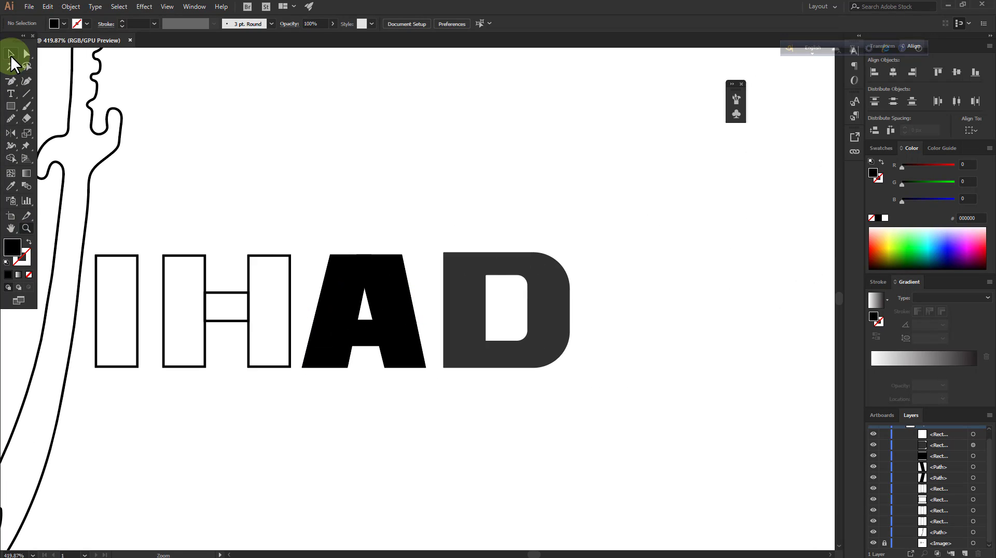
{"action": "left_click_drag", "start_coordinate": [458, 219], "coordinate": [552, 345]}
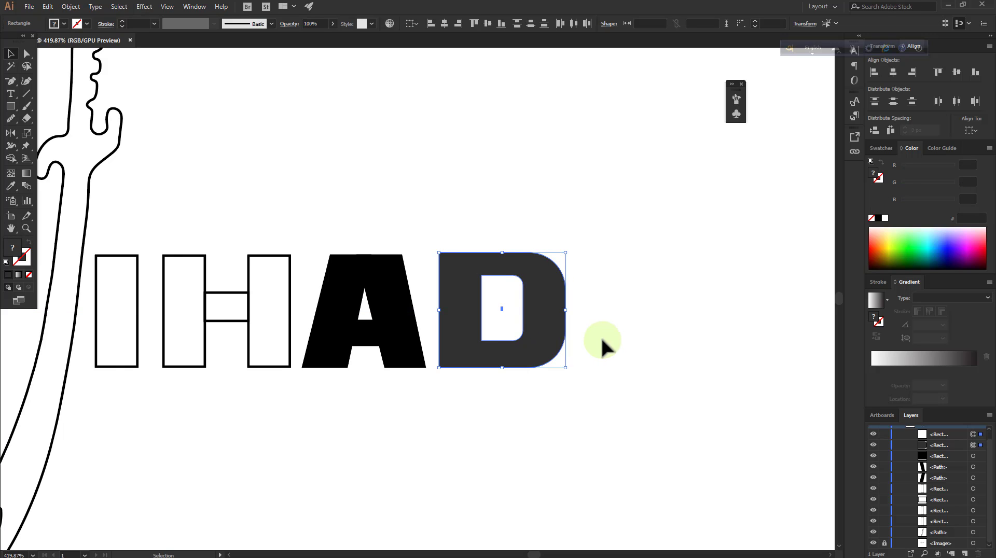
{"action": "left_click_drag", "start_coordinate": [456, 214], "coordinate": [551, 366]}
{"action": "left_click_drag", "start_coordinate": [544, 339], "coordinate": [541, 340]}
{"action": "left_click", "coordinate": [608, 342]}
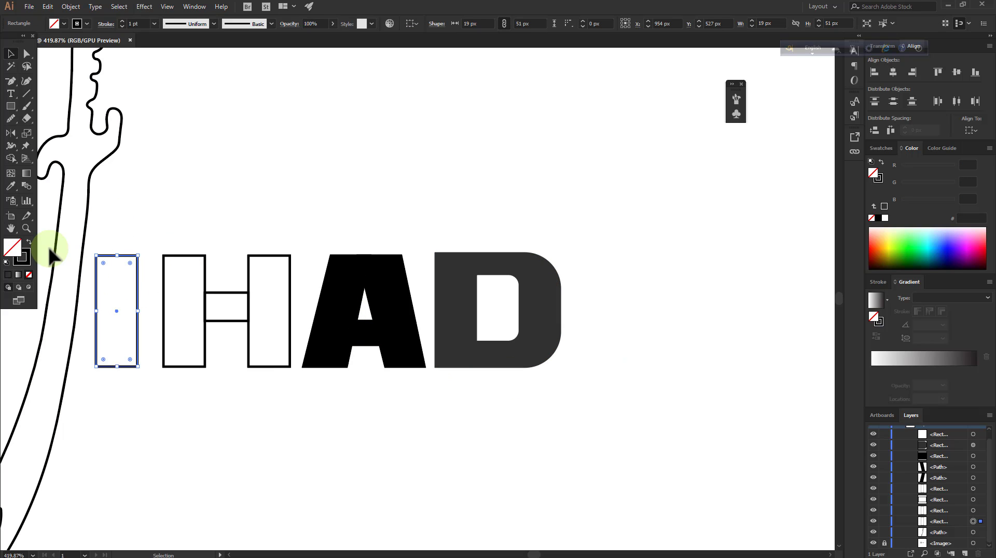
Fill the letter I and all pieces of the A with the dark grey #323232 sampled from the D, without stroke
{"action": "key", "text": "i"}
{"action": "left_click", "coordinate": [455, 307]}
{"action": "key", "text": "v"}
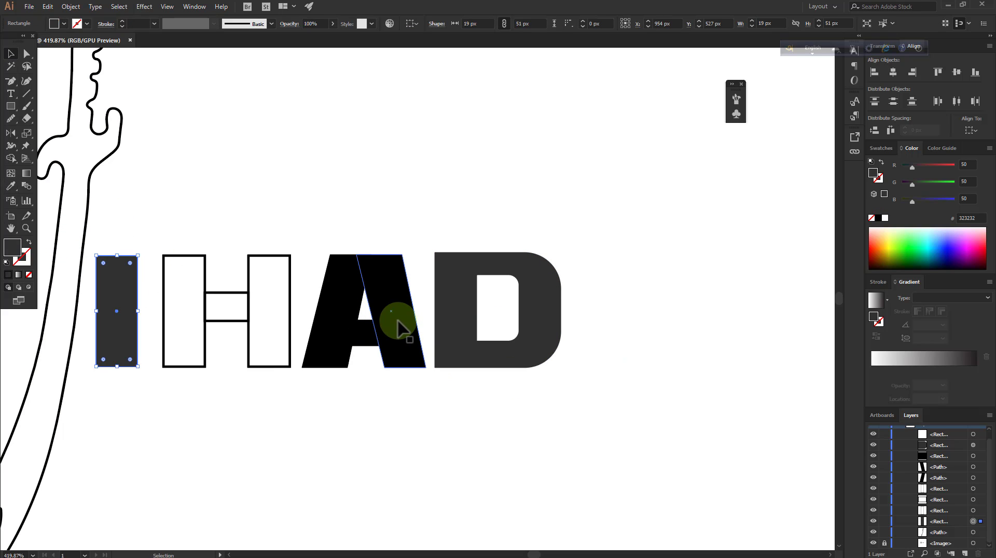
{"action": "left_click_drag", "start_coordinate": [314, 236], "coordinate": [403, 389]}
{"action": "key", "text": "i"}
{"action": "left_click", "coordinate": [461, 329]}
{"action": "key", "text": "v"}
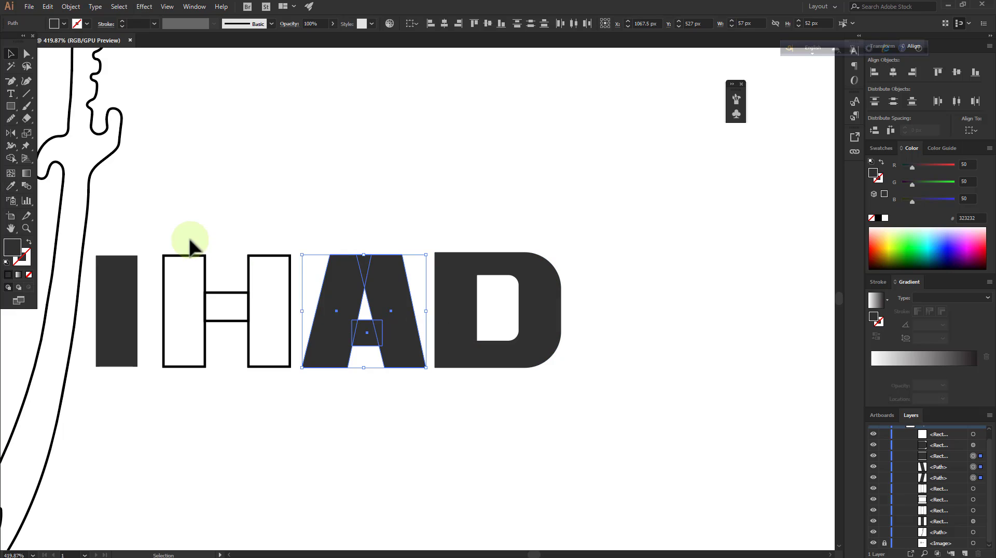
Apply the D's dark grey fill without stroke to the three rectangles forming the H
{"action": "left_click_drag", "start_coordinate": [191, 246], "coordinate": [279, 338]}
{"action": "key", "text": "i"}
{"action": "left_click", "coordinate": [456, 318]}
{"action": "left_click", "coordinate": [11, 55]}
{"action": "left_click", "coordinate": [46, 237]}
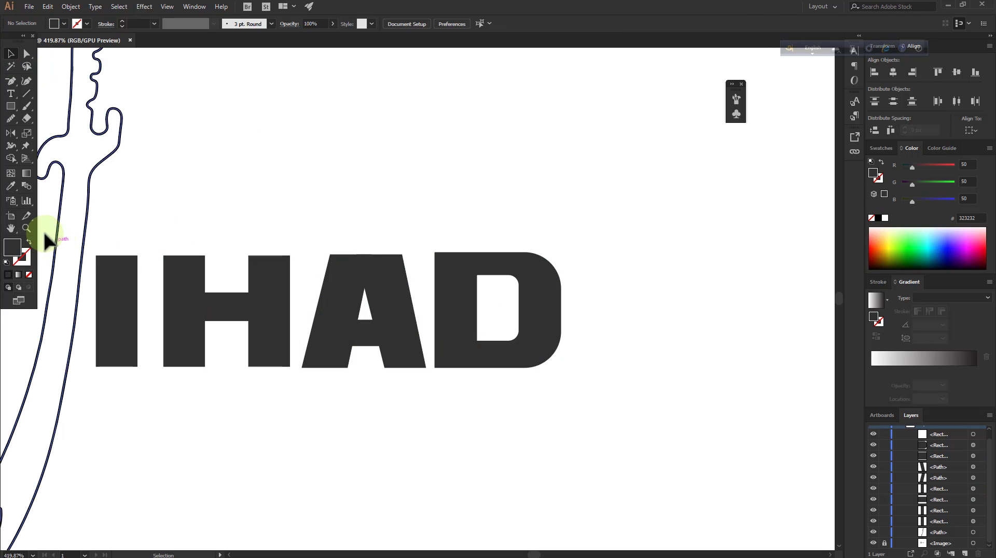
Fill the sword outline with the dark grey #313131 sampled from the original sword, with no stroke
{"action": "left_click_drag", "start_coordinate": [432, 228], "coordinate": [427, 276]}
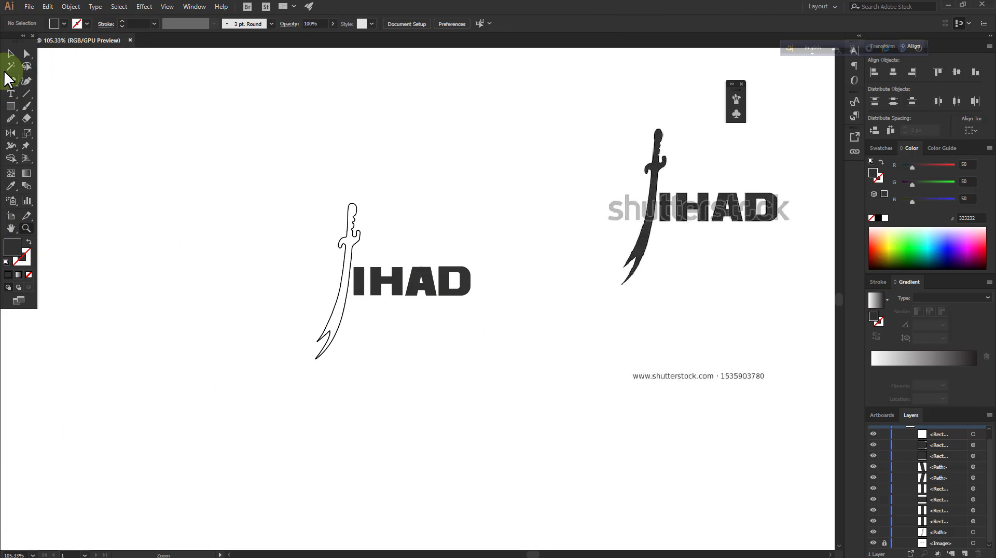
{"action": "left_click", "coordinate": [11, 55]}
{"action": "left_click", "coordinate": [358, 228]}
{"action": "key", "text": "i"}
{"action": "left_click", "coordinate": [647, 231]}
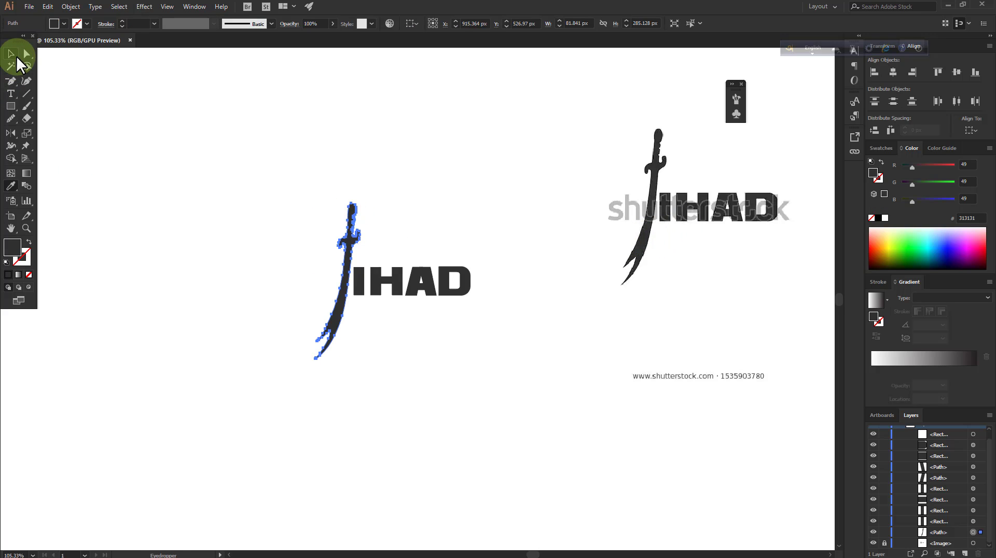
{"action": "left_click", "coordinate": [11, 54]}
{"action": "left_click", "coordinate": [307, 173]}
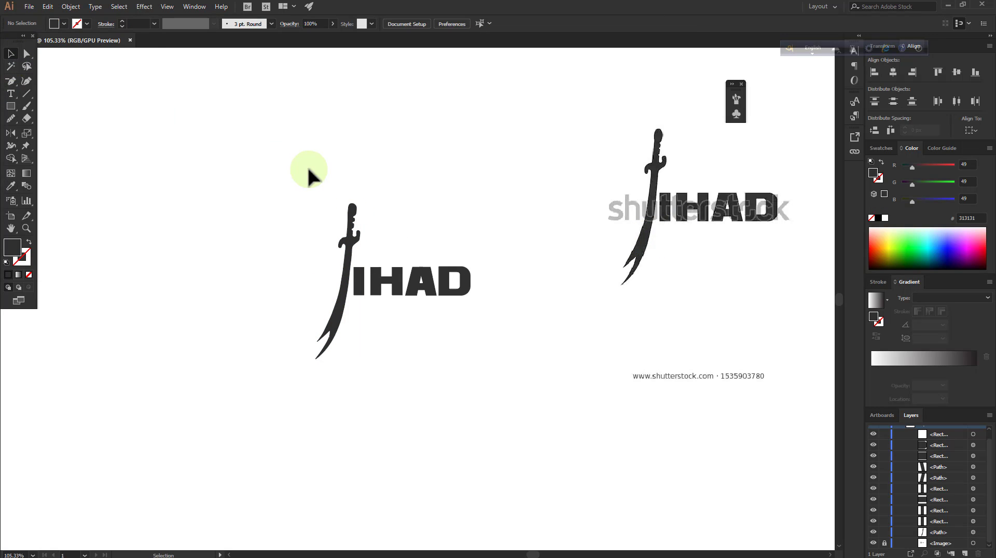
Select all logo shapes, set the fill to none, and unite the pieces of the A, H and I with Shape Builder
{"action": "left_click", "coordinate": [30, 228]}
{"action": "left_click_drag", "start_coordinate": [701, 203], "coordinate": [763, 189]}
{"action": "left_click_drag", "start_coordinate": [547, 166], "coordinate": [659, 136]}
{"action": "mouse_move", "coordinate": [659, 136]}
{"action": "left_mouse_down"}
{"action": "mouse_move", "coordinate": [543, 196]}
{"action": "mouse_move", "coordinate": [374, 211]}
{"action": "mouse_move", "coordinate": [469, 220]}
{"action": "left_mouse_up"}
{"action": "left_click_drag", "start_coordinate": [219, 101], "coordinate": [570, 319]}
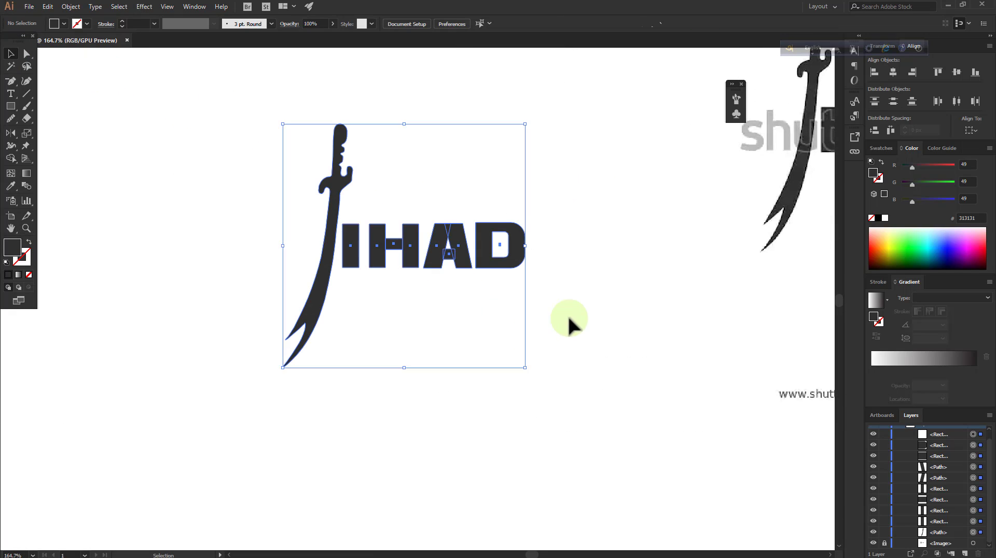
{"action": "left_click", "coordinate": [570, 318]}
{"action": "left_click", "coordinate": [27, 55]}
{"action": "left_click_drag", "start_coordinate": [152, 99], "coordinate": [606, 393]}
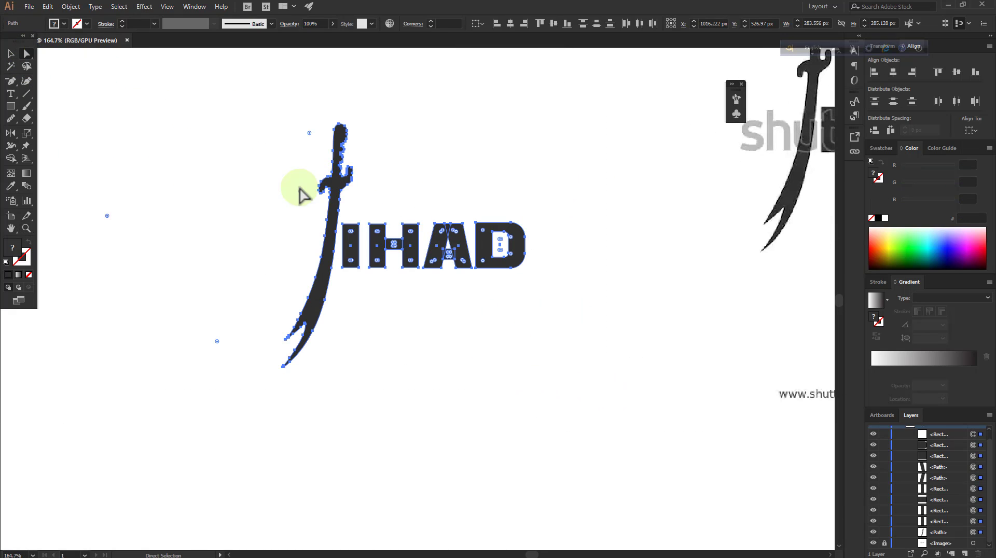
{"action": "left_click", "coordinate": [8, 160]}
{"action": "left_click", "coordinate": [872, 219]}
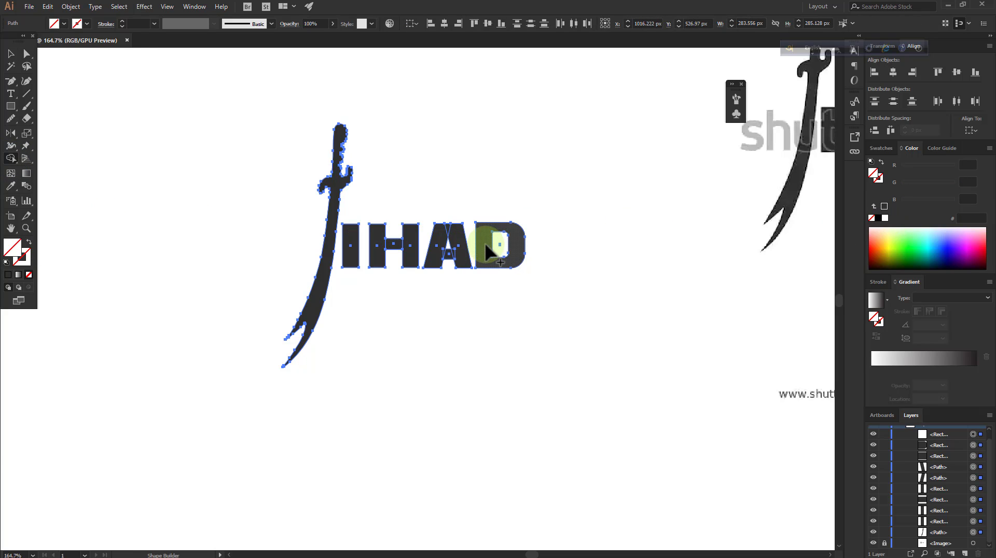
{"action": "left_click", "coordinate": [462, 247]}
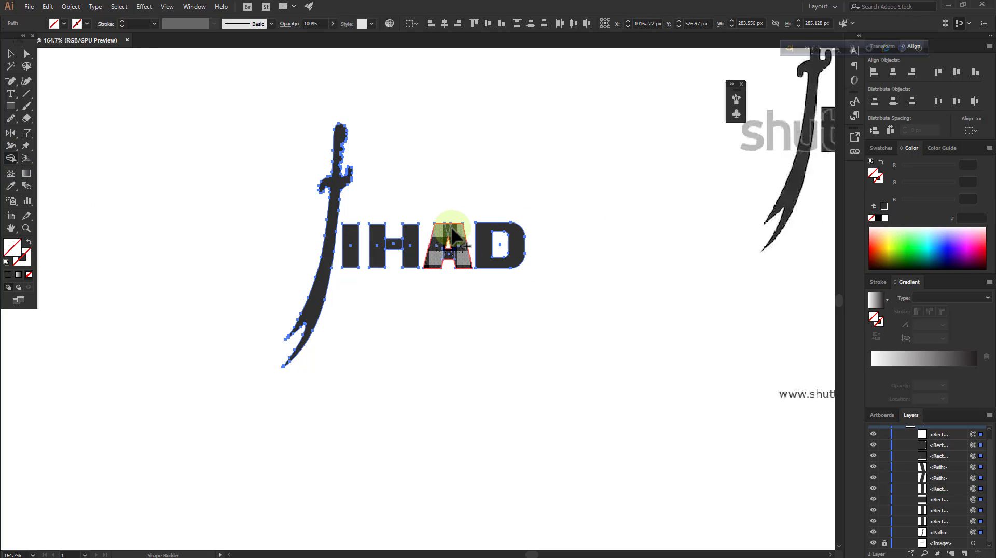
{"action": "left_click_drag", "start_coordinate": [452, 230], "coordinate": [443, 267]}
{"action": "left_click", "coordinate": [364, 247]}
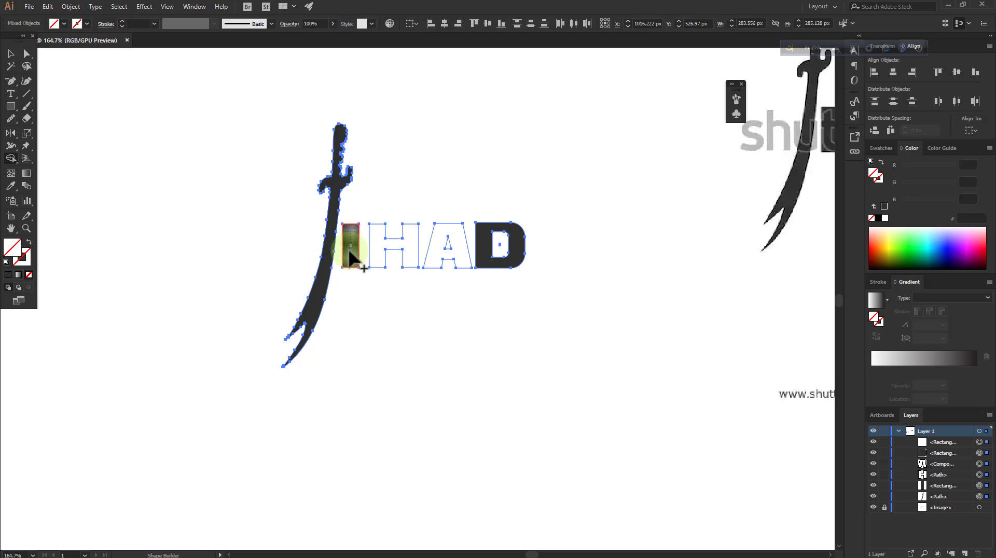
Fill the sword and all the letters with the dark grey #323232 sampled from the D
{"action": "left_click", "coordinate": [11, 54]}
{"action": "left_click", "coordinate": [212, 158]}
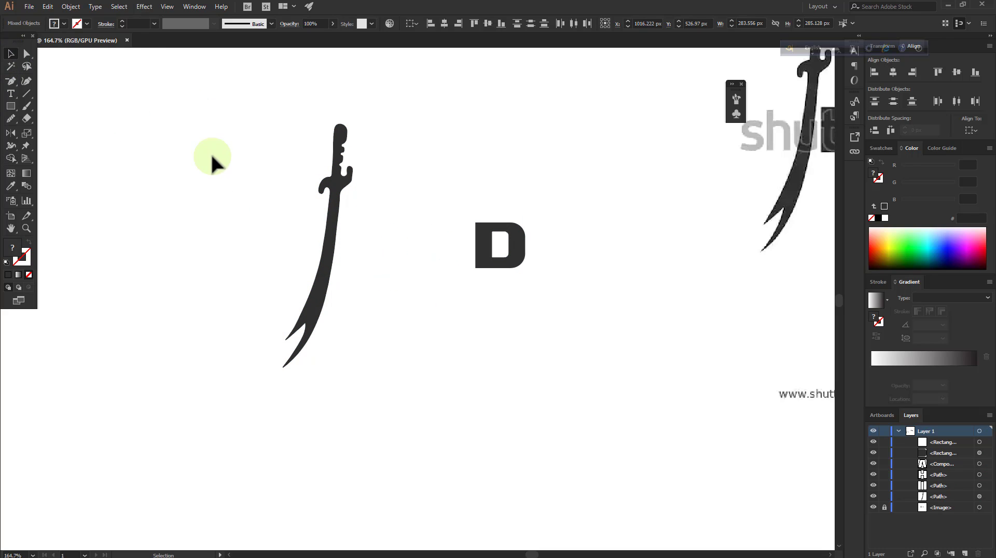
{"action": "left_click_drag", "start_coordinate": [295, 121], "coordinate": [571, 372]}
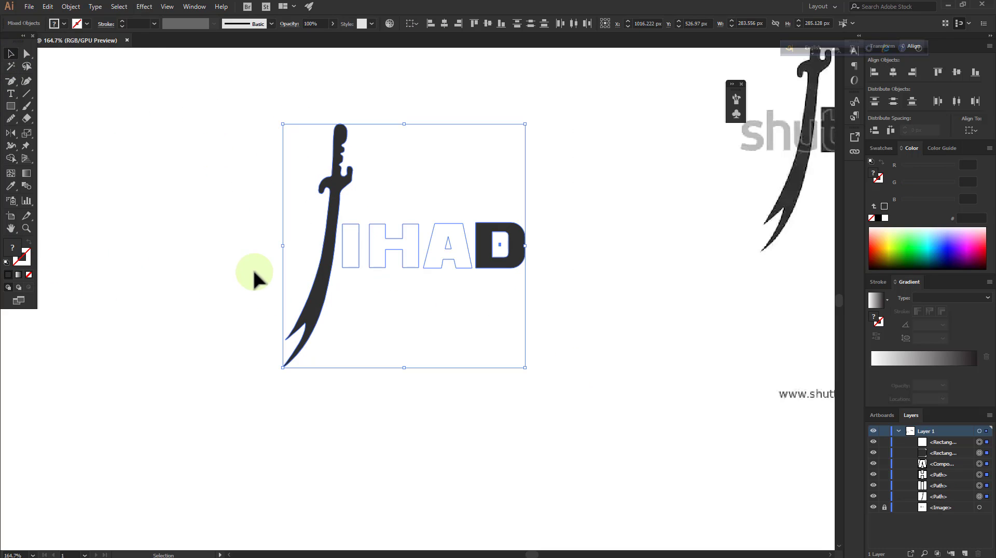
{"action": "key", "text": "i"}
{"action": "left_click", "coordinate": [502, 241]}
{"action": "left_click", "coordinate": [11, 55]}
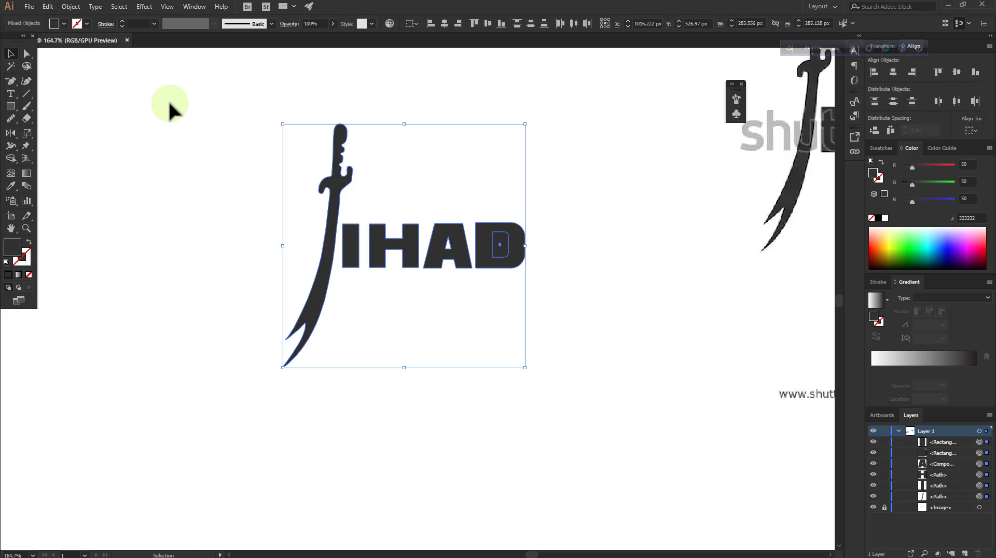
Refill the D's counter with white #FFFFFF sampled from the blank artboard
{"action": "left_click", "coordinate": [170, 103]}
{"action": "left_click", "coordinate": [502, 249]}
{"action": "key", "text": "i"}
{"action": "left_click", "coordinate": [457, 151]}
{"action": "left_click", "coordinate": [6, 55]}
{"action": "left_click", "coordinate": [194, 181]}
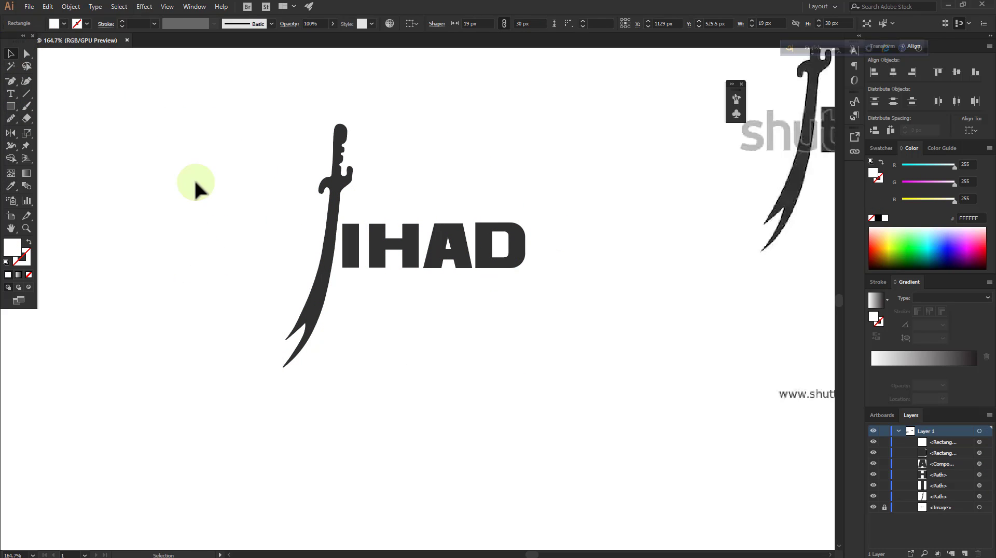
Add a 1 pt black #000000 stroke to every shape of the logo
{"action": "left_click_drag", "start_coordinate": [306, 162], "coordinate": [529, 325]}
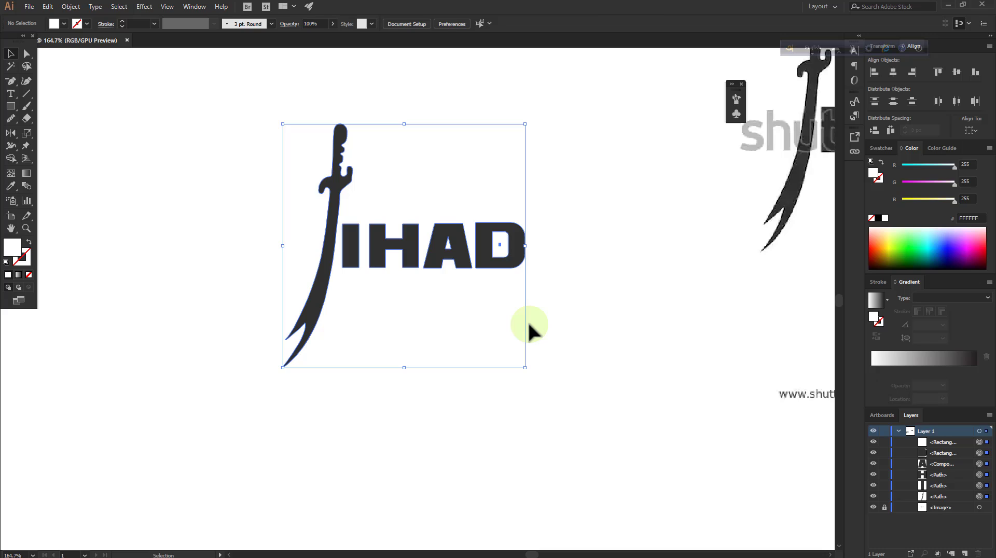
{"action": "double_click", "coordinate": [27, 261]}
{"action": "left_click", "coordinate": [592, 252]}
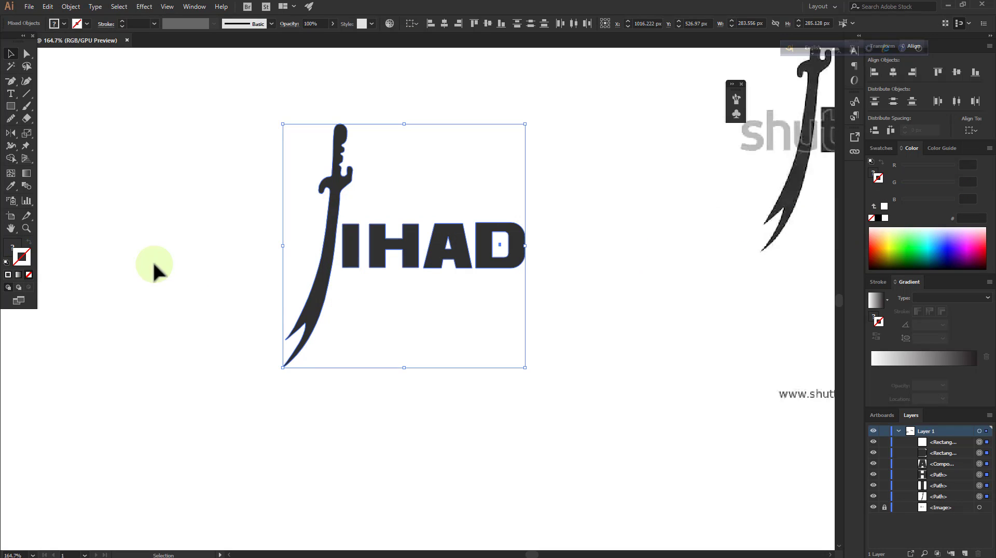
{"action": "left_click", "coordinate": [880, 218]}
{"action": "left_click", "coordinate": [687, 275]}
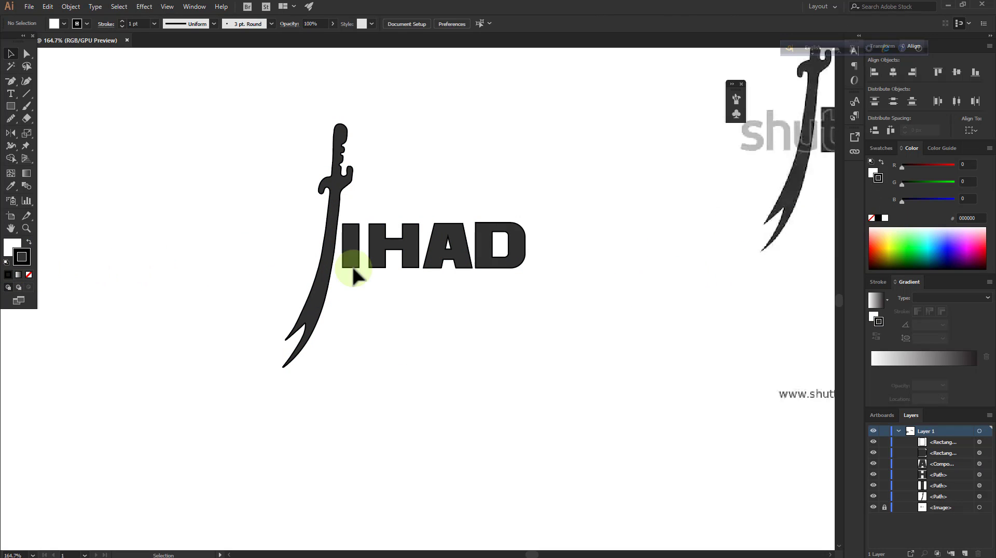
Compare the finished vector logo with the original image at several magnifications
{"action": "left_click", "coordinate": [25, 228]}
{"action": "left_click", "coordinate": [222, 237], "text": "alt"}
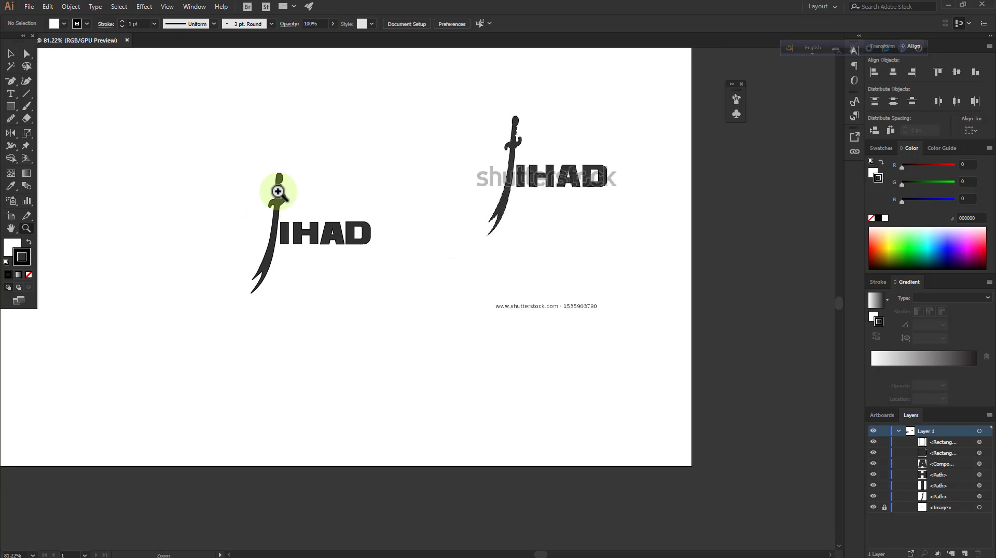
{"action": "left_click_drag", "start_coordinate": [341, 207], "coordinate": [759, 140]}
{"action": "left_click_drag", "start_coordinate": [640, 211], "coordinate": [356, 249]}
{"action": "left_click_drag", "start_coordinate": [296, 277], "coordinate": [507, 275]}
{"action": "left_click_drag", "start_coordinate": [438, 250], "coordinate": [376, 233]}
{"action": "left_click", "coordinate": [8, 55]}
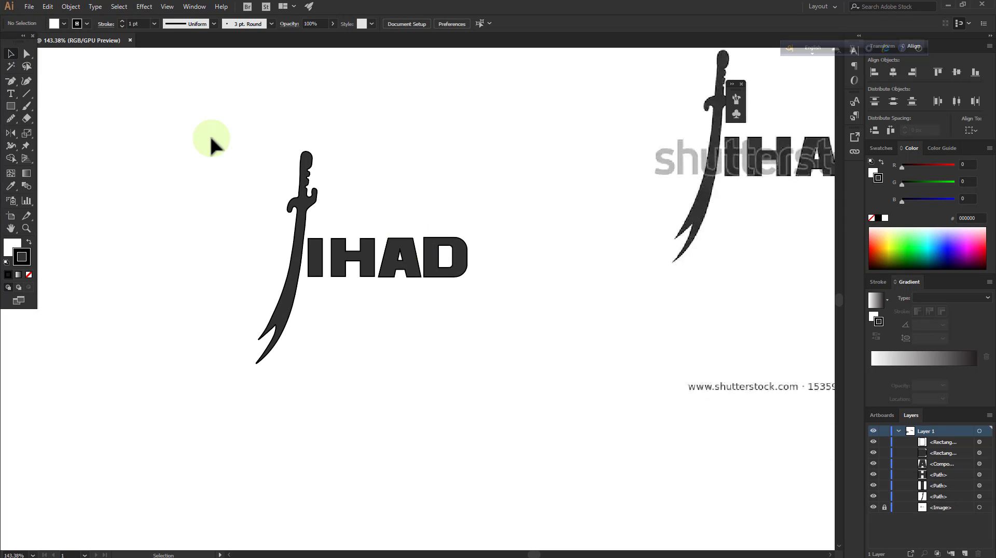
{"action": "left_click_drag", "start_coordinate": [212, 138], "coordinate": [513, 370]}
{"action": "left_click", "coordinate": [513, 370]}
{"action": "left_click_drag", "start_coordinate": [195, 129], "coordinate": [563, 374]}
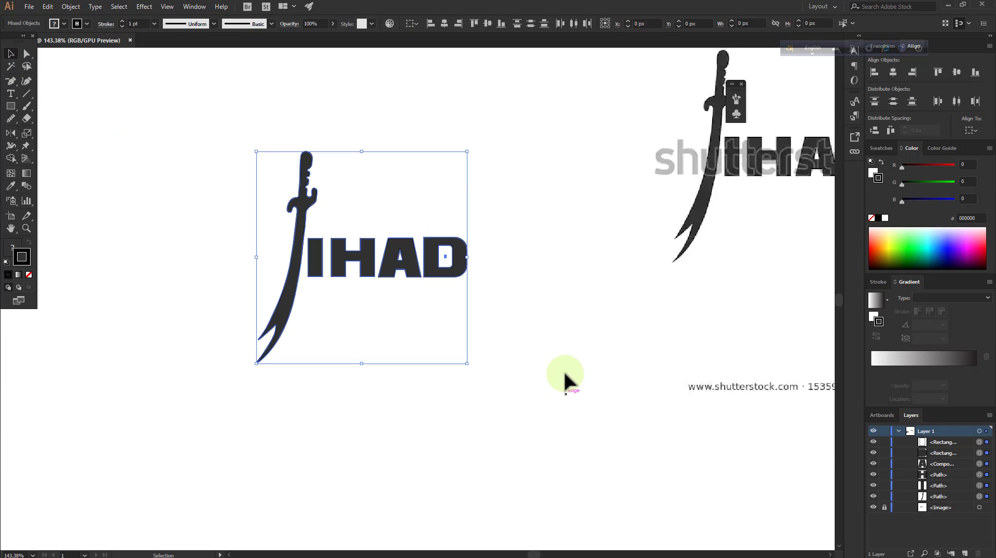
{"action": "left_click", "coordinate": [563, 374]}
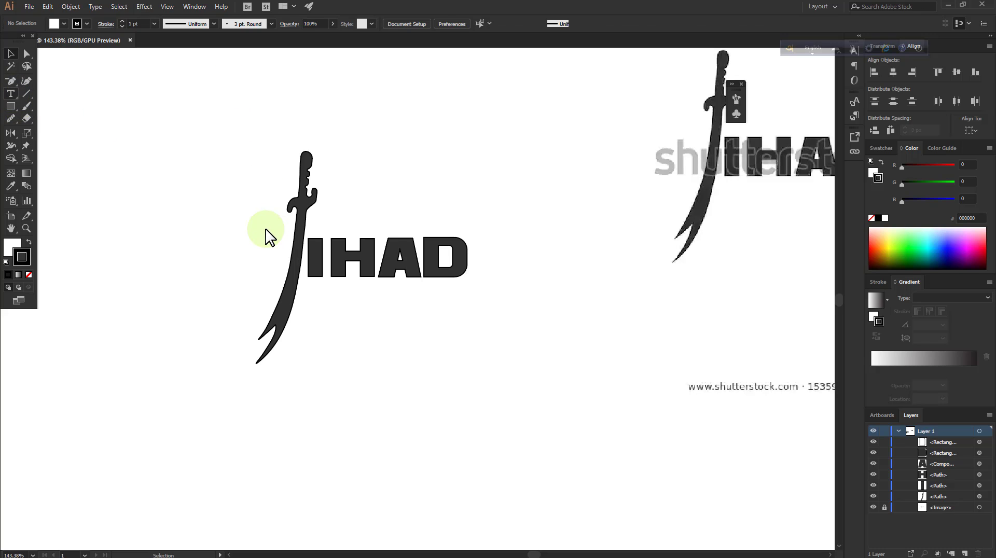
Place a text object below the lettering, enter FINIS, and erase the wording
{"action": "key", "text": "t"}
{"action": "left_click", "coordinate": [574, 24]}
{"action": "left_click", "coordinate": [582, 208]}
{"action": "left_click", "coordinate": [342, 384]}
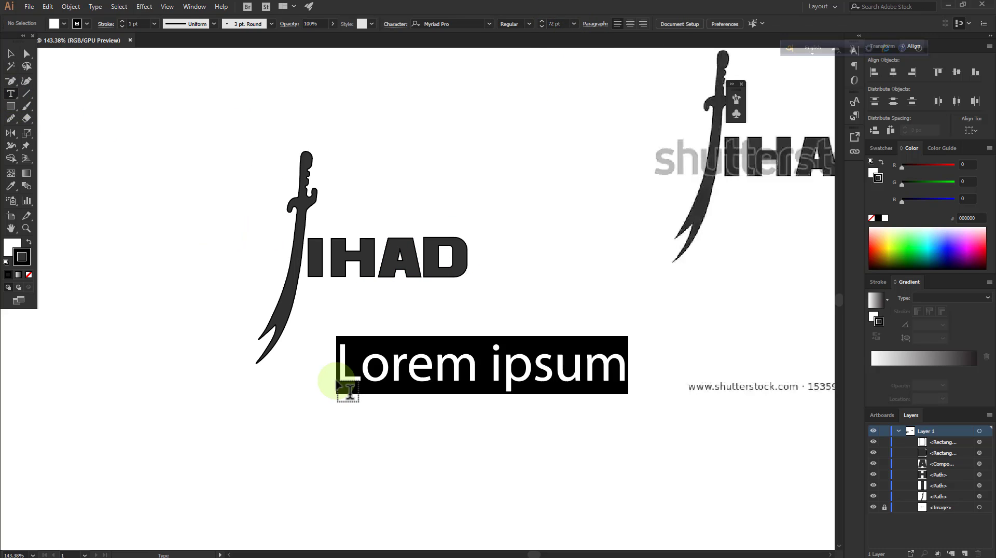
{"action": "key", "text": "BackSpace"}
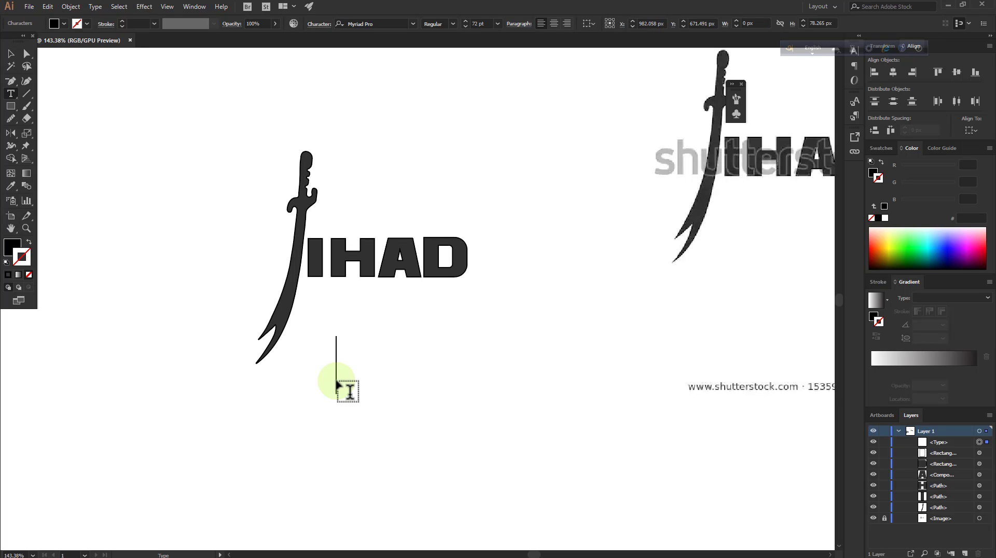
{"action": "type", "text": "FINIS"}
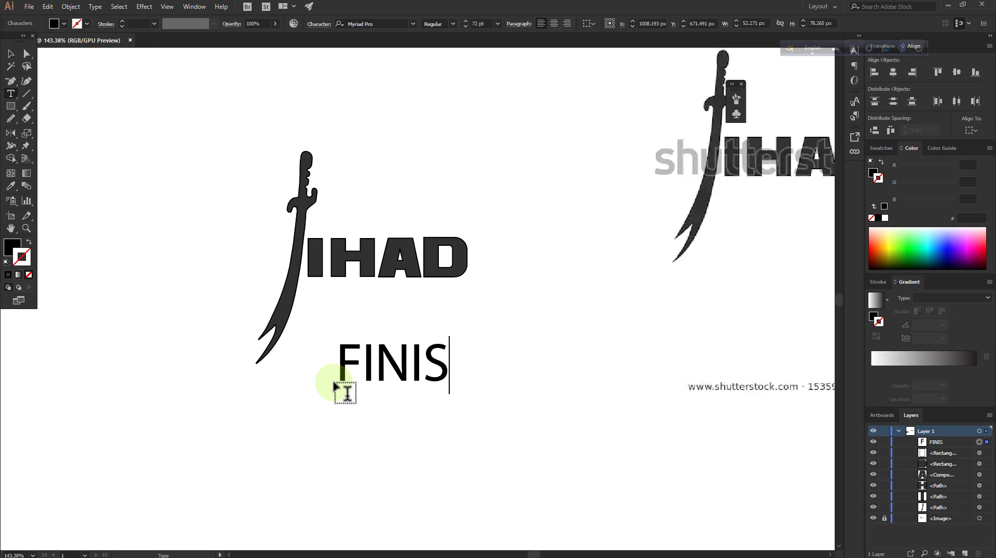
{"action": "key", "text": "BackSpace"}
{"action": "key", "text": "BackSpace"}
{"action": "key", "text": "BackSpace"}
{"action": "key", "text": "BackSpace"}
{"action": "key", "text": "BackSpace"}
{"action": "type", "text": "tHAN"}
{"action": "key", "text": "BackSpace"}
{"action": "key", "text": "BackSpace"}
{"action": "key", "text": "BackSpace"}
{"action": "key", "text": "BackSpace"}
{"action": "key", "text": "BackSpace"}
{"action": "key", "text": "BackSpace"}
{"action": "key", "text": "BackSpace"}
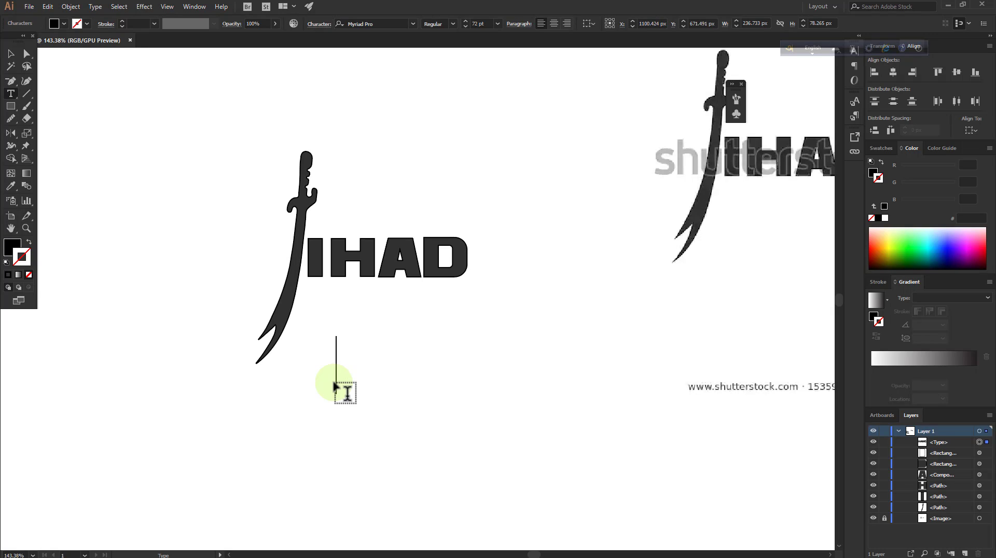
Enter the closing message THANKS FOR WATCHIN word by word in the text object, erasing each part
{"action": "type", "text": "THANKS FOR"}
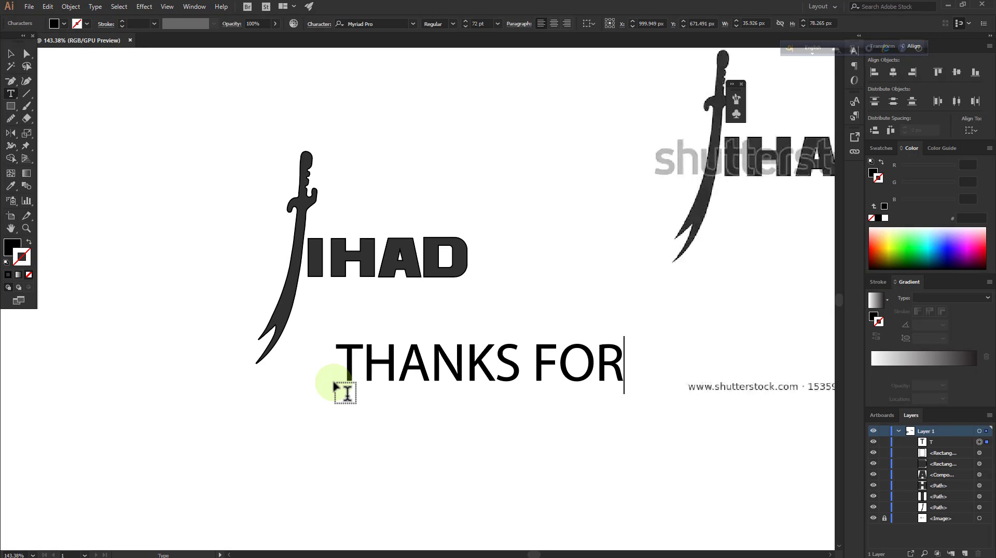
{"action": "key", "text": "BackSpace"}
{"action": "key", "text": "BackSpace"}
{"action": "key", "text": "BackSpace"}
{"action": "key", "text": "BackSpace"}
{"action": "key", "text": "BackSpace"}
{"action": "key", "text": "BackSpace"}
{"action": "key", "text": "BackSpace"}
{"action": "key", "text": "BackSpace"}
{"action": "key", "text": "BackSpace"}
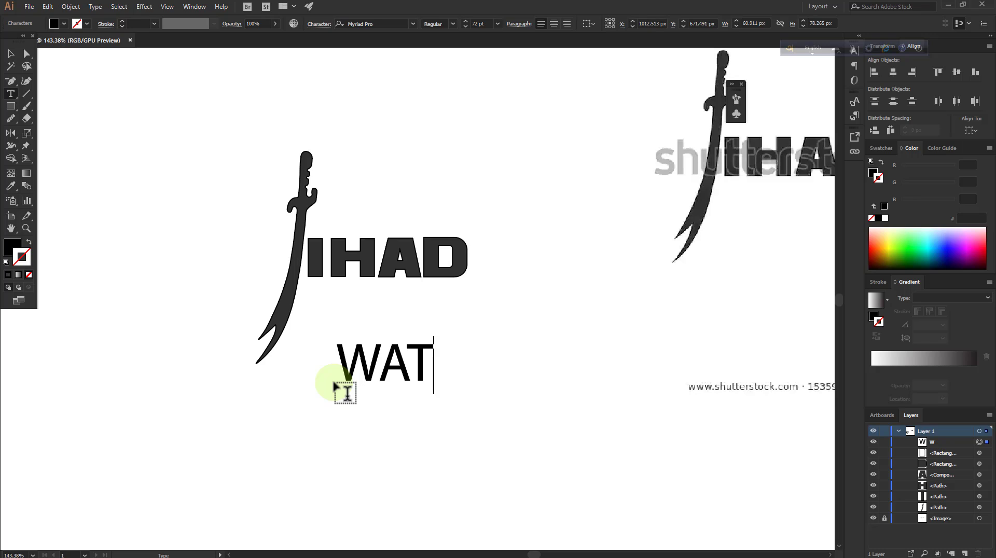
{"action": "type", "text": "WATCHIN"}
{"action": "key", "text": "BackSpace"}
{"action": "key", "text": "BackSpace"}
{"action": "key", "text": "BackSpace"}
{"action": "key", "text": "BackSpace"}
{"action": "key", "text": "BackSpace"}
{"action": "key", "text": "BackSpace"}
{"action": "key", "text": "BackSpace"}
Enter AND KEEP SUPPORTING US in the text object and erase it
{"action": "type", "text": "AND KEEP SU"}
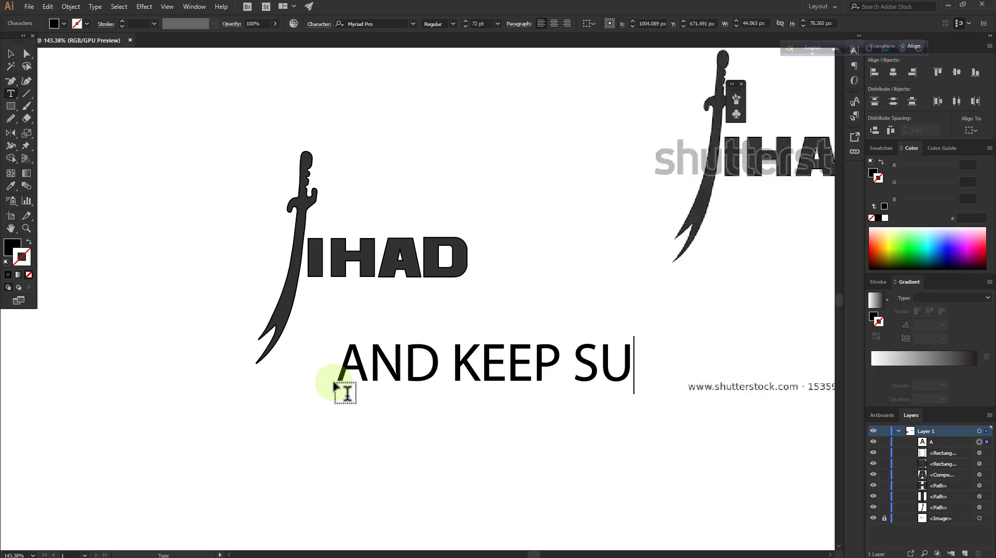
{"action": "type", "text": "PPORTING"}
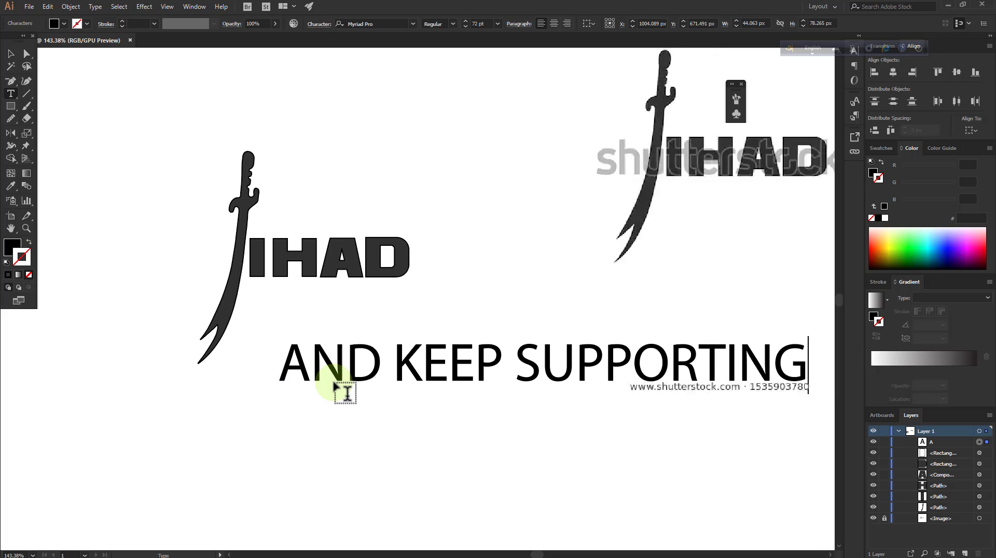
{"action": "type", "text": " US"}
{"action": "key", "text": "BackSpace"}
{"action": "key", "text": "BackSpace"}
{"action": "key", "text": "BackSpace"}
{"action": "key", "text": "BackSpace"}
{"action": "key", "text": "BackSpace"}
{"action": "key", "text": "BackSpace"}
{"action": "key", "text": "BackSpace"}
{"action": "key", "text": "BackSpace"}
{"action": "key", "text": "BackSpace"}
{"action": "key", "text": "BackSpace"}
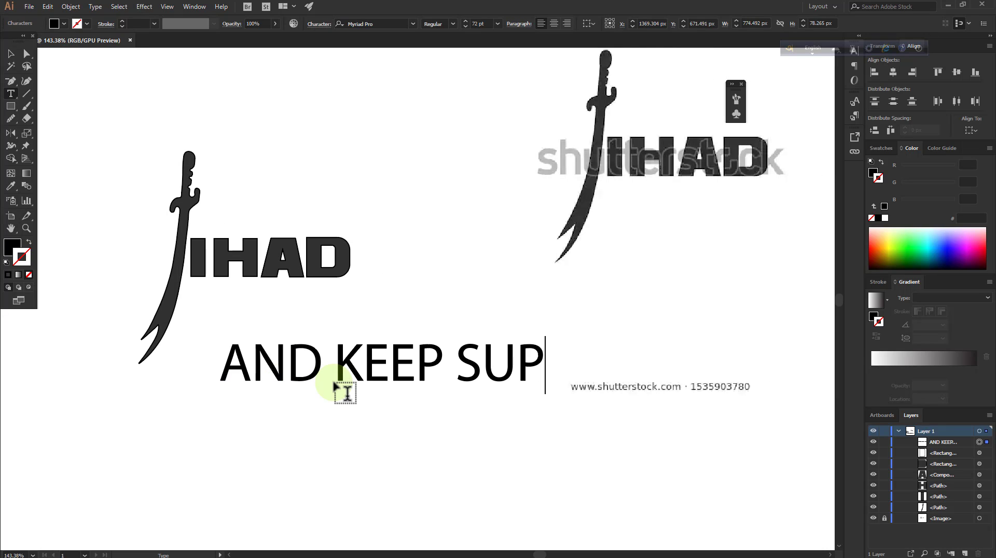
{"action": "key", "text": "BackSpace"}
{"action": "key", "text": "BackSpace"}
{"action": "key", "text": "BackSpace"}
{"action": "key", "text": "BackSpace"}
{"action": "key", "text": "BackSpace"}
{"action": "key", "text": "BackSpace"}
{"action": "key", "text": "BackSpace"}
{"action": "key", "text": "BackSpace"}
{"action": "key", "text": "BackSpace"}
{"action": "key", "text": "BackSpace"}
{"action": "key", "text": "BackSpace"}
{"action": "key", "text": "BackSpace"}
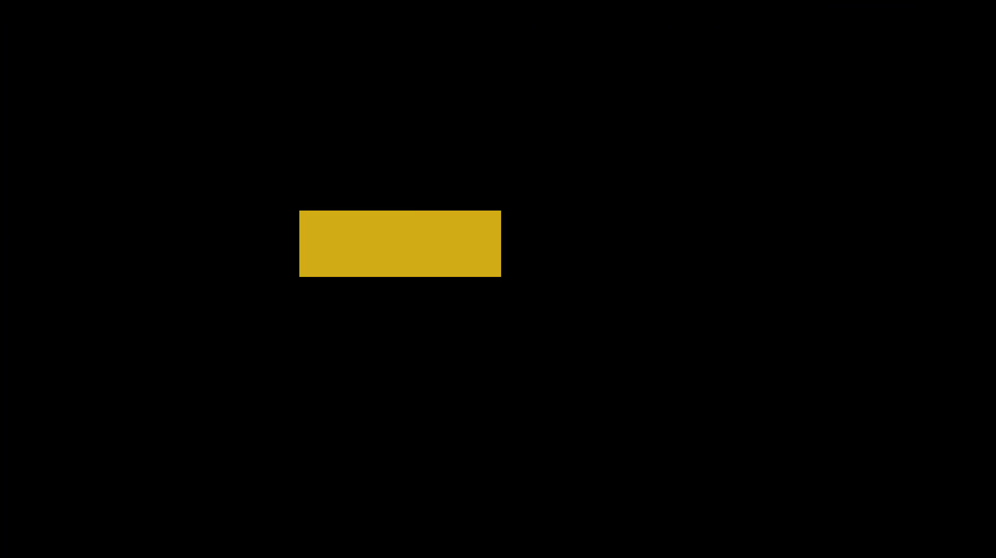